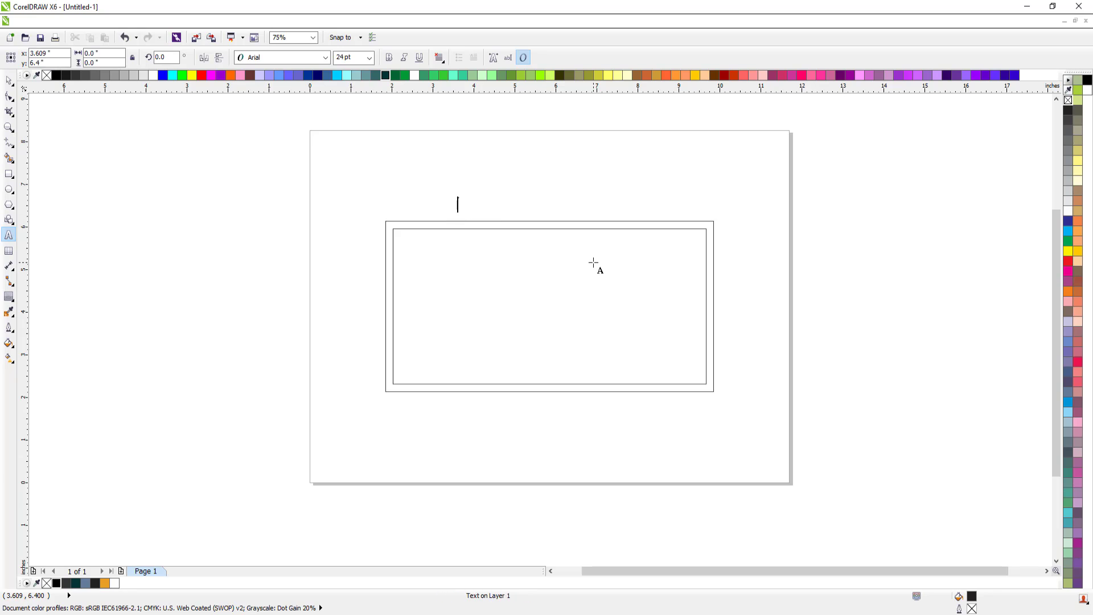
# Write the title "Eid Mubarik New Design 2020" above the rectangles and enlarge it to about 33 pt.
pyautogui.write('Eid Mubarik New Design 2020')
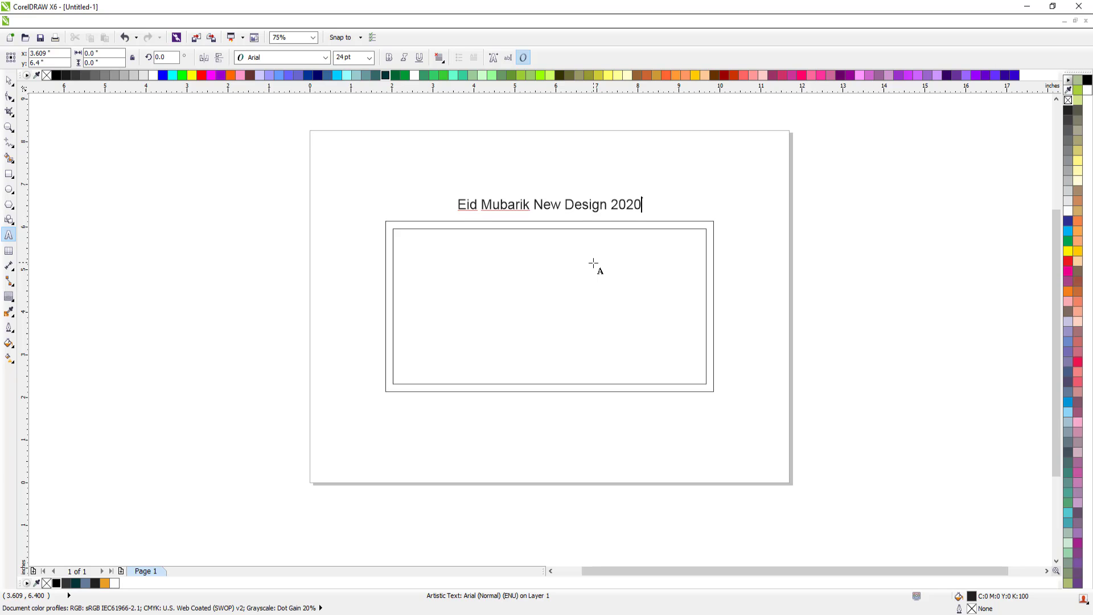
pyautogui.hotkey('ctrl', 'space')
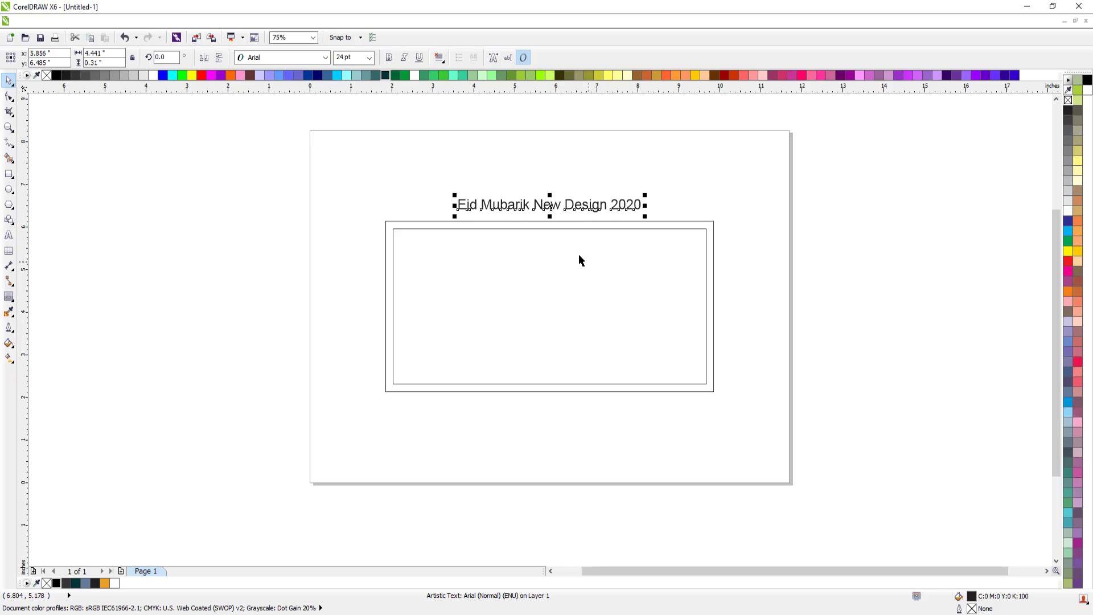
pyautogui.moveTo(644, 196)
pyautogui.mouseDown()
pyautogui.moveTo(677, 187)
pyautogui.moveTo(657, 176)
pyautogui.moveTo(657, 161)
pyautogui.moveTo(657, 188)
pyautogui.mouseUp()
# Duplicate the title on the line below and change the copy's text to "Print Media Official".
pyautogui.rightClick(657, 189)
pyautogui.press('F8')
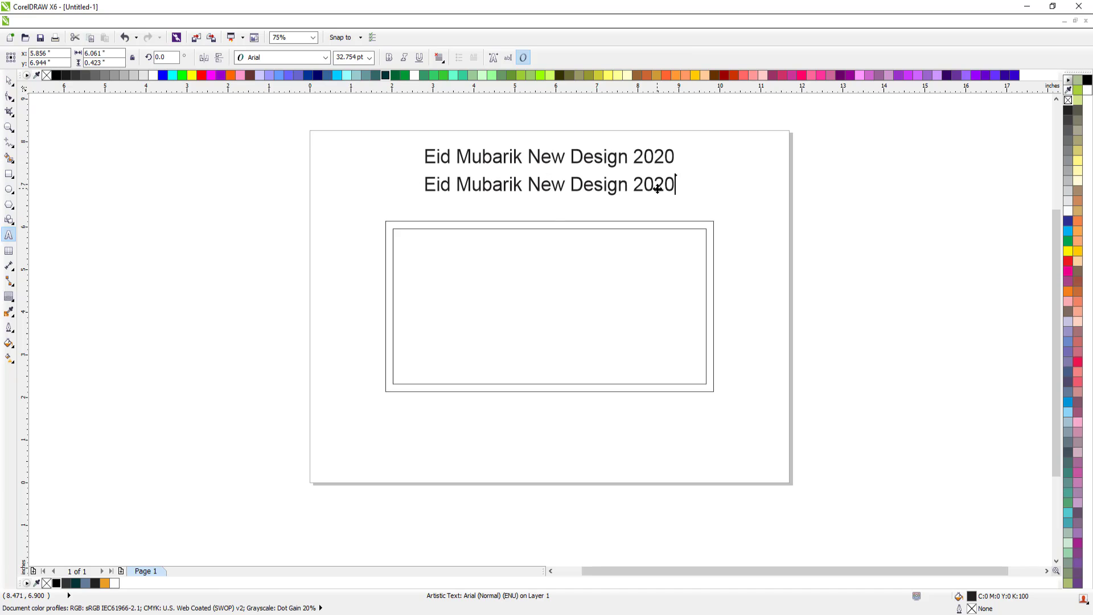
pyautogui.hotkey('ctrl', 'a')
pyautogui.write('Print')
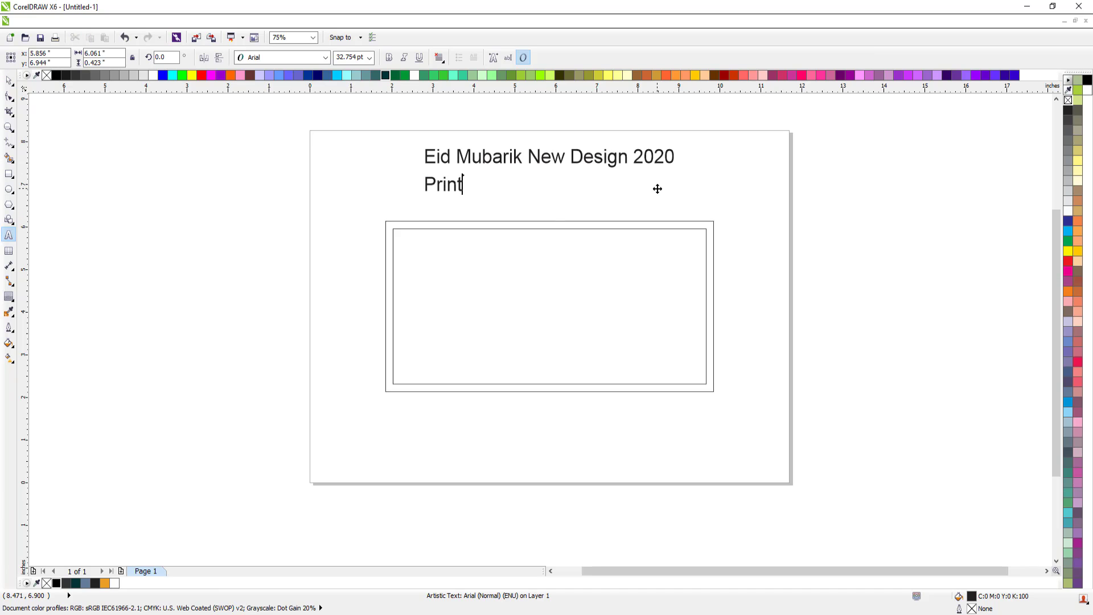
pyautogui.write(' Me')
pyautogui.write('dia Offi')
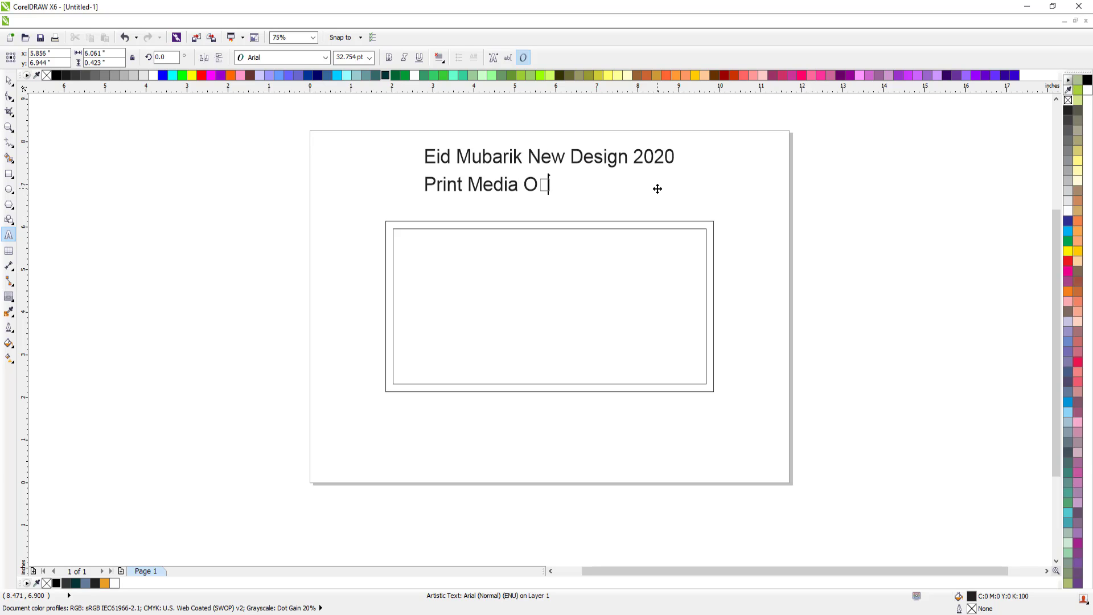
pyautogui.write('cial')
pyautogui.click(9, 80)
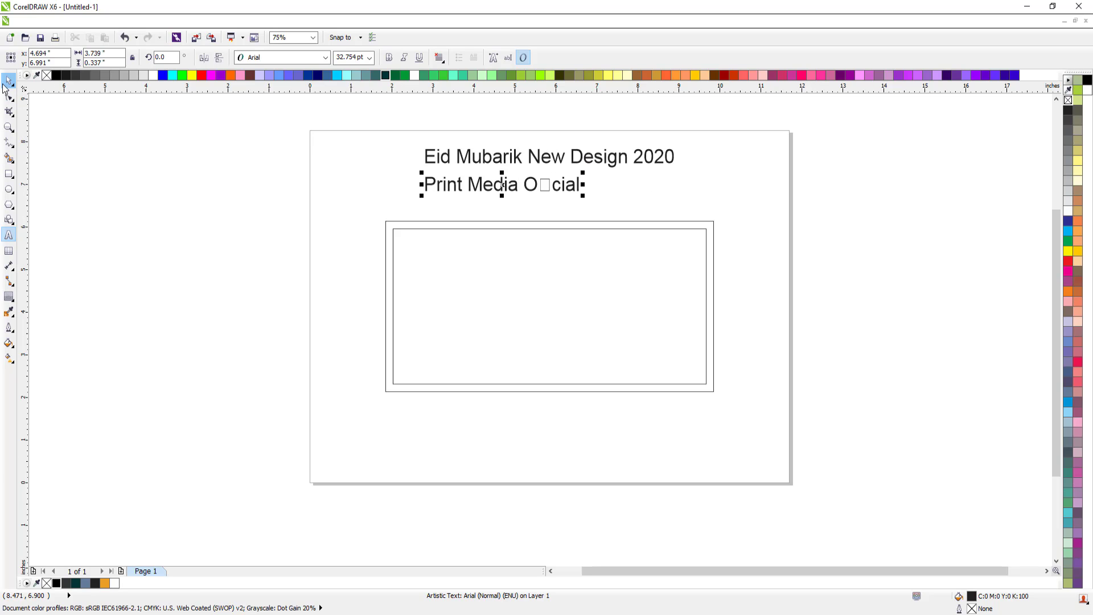
# Set the font of the "Print Media Official" line to Swis721 BlkCn BT.
pyautogui.click(311, 58)
pyautogui.click(325, 58)
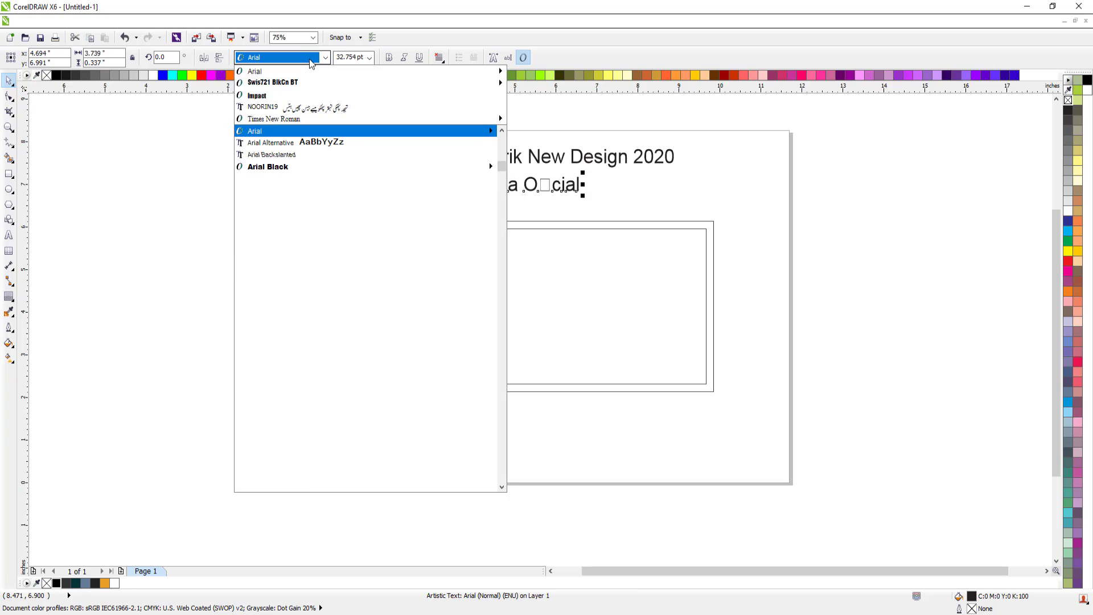
pyautogui.click(287, 97)
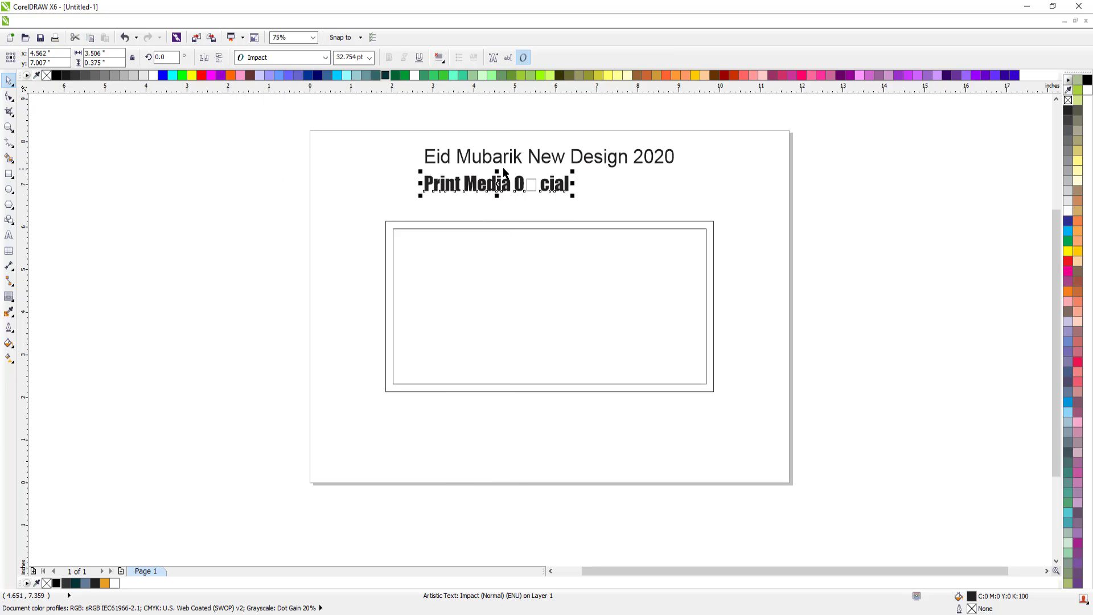
pyautogui.click(325, 58)
pyautogui.click(266, 94)
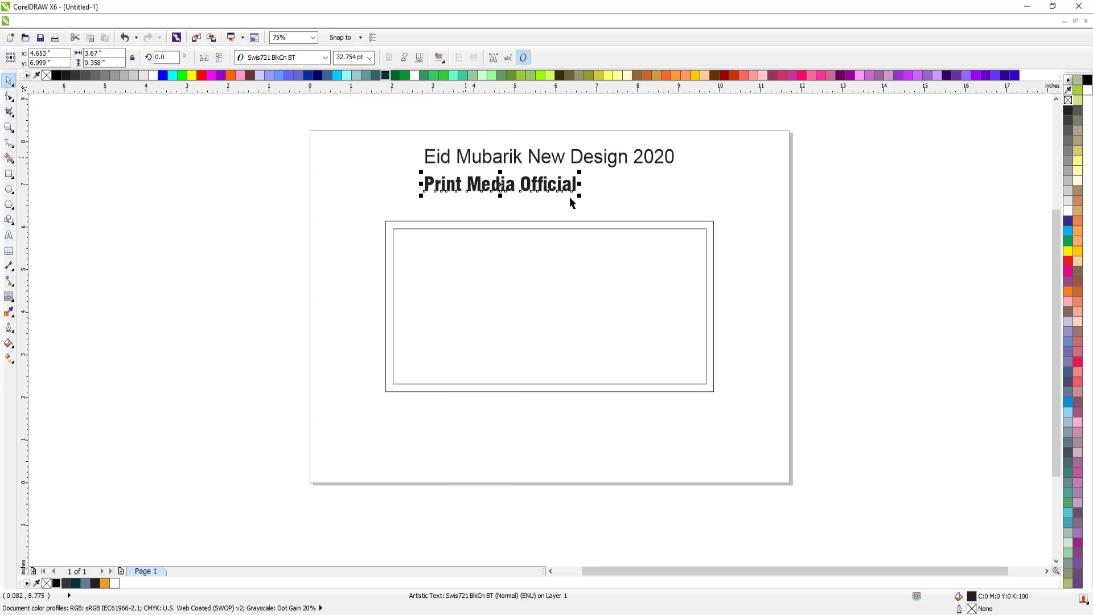
# Centre the "Print Media Official" line horizontally under the title.
pyautogui.keyDown('shift'); pyautogui.click(543, 165); pyautogui.keyUp('shift')
pyautogui.press('c')
pyautogui.press('Escape')
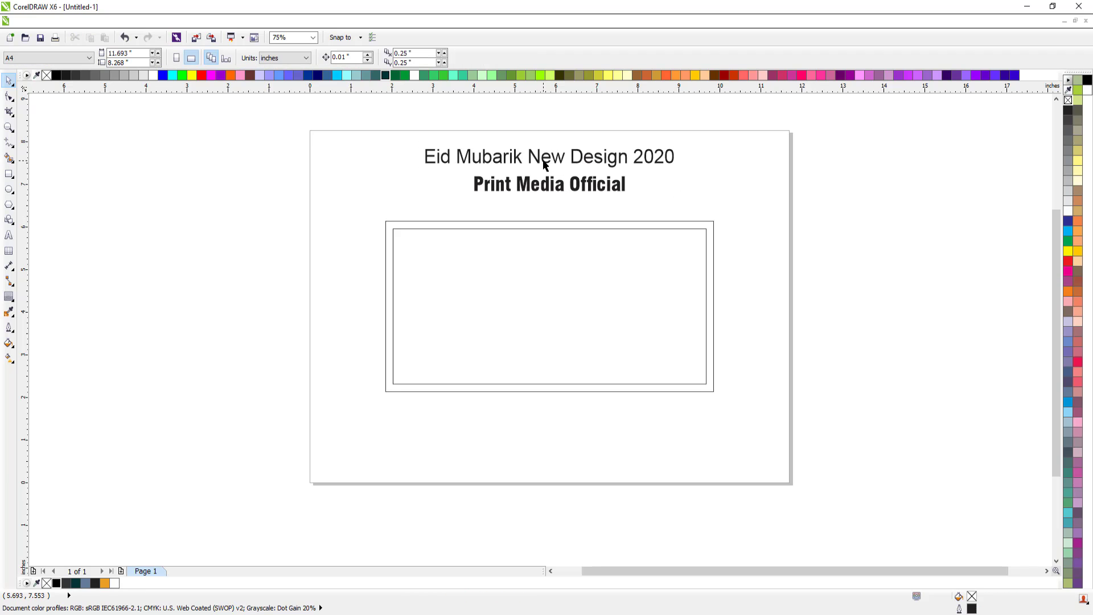
# Fill the inner rectangle with black.
pyautogui.click(442, 239)
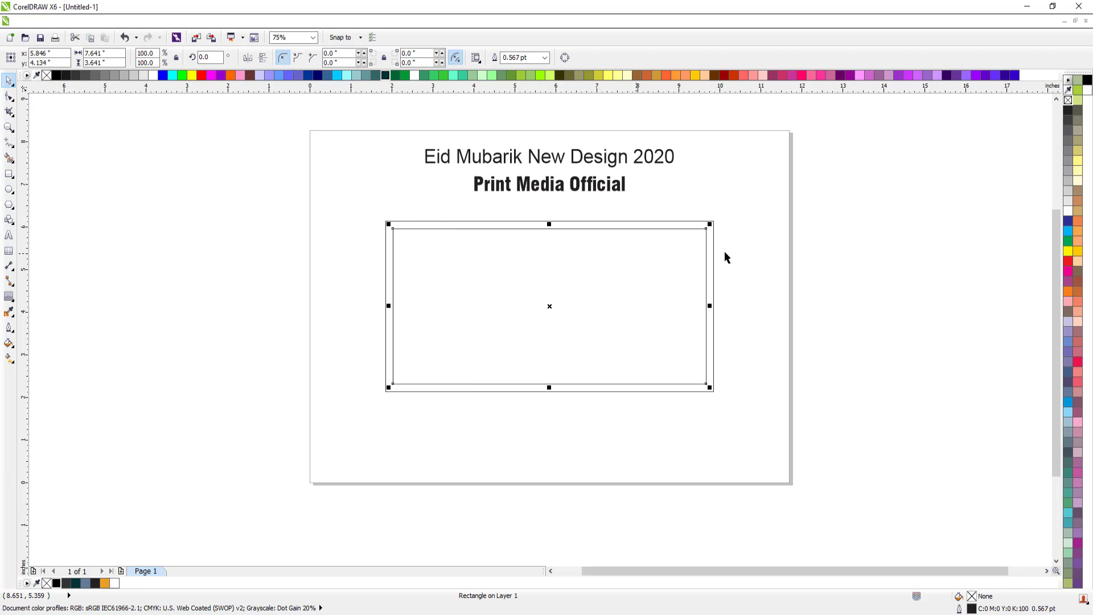
pyautogui.click(56, 74)
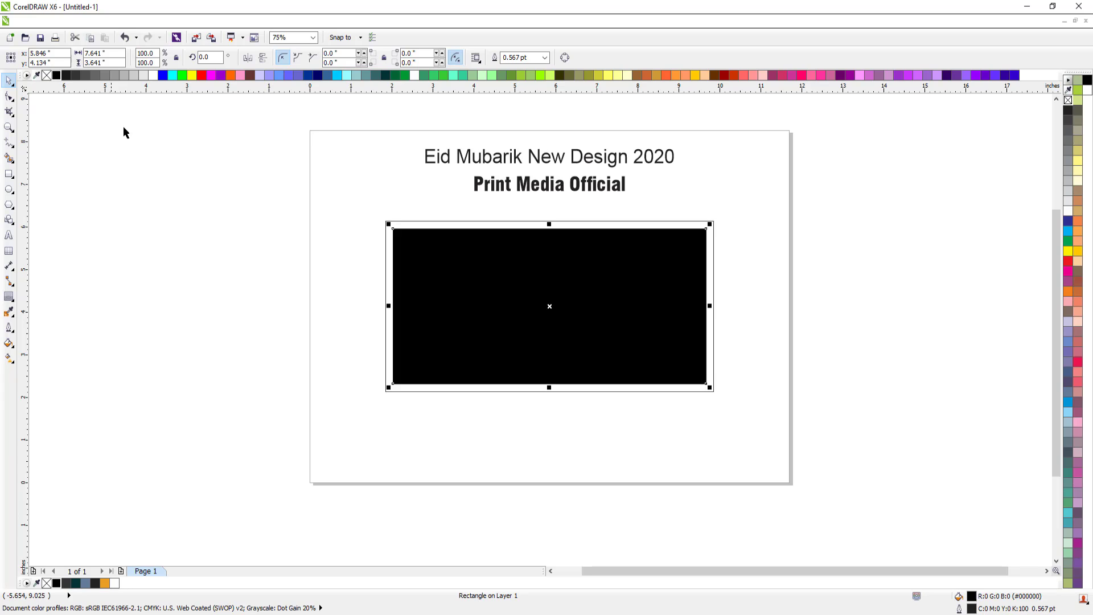
pyautogui.click(124, 129)
# Fill the outer rectangle with dark teal and remove the outlines of both rectangles.
pyautogui.click(387, 227)
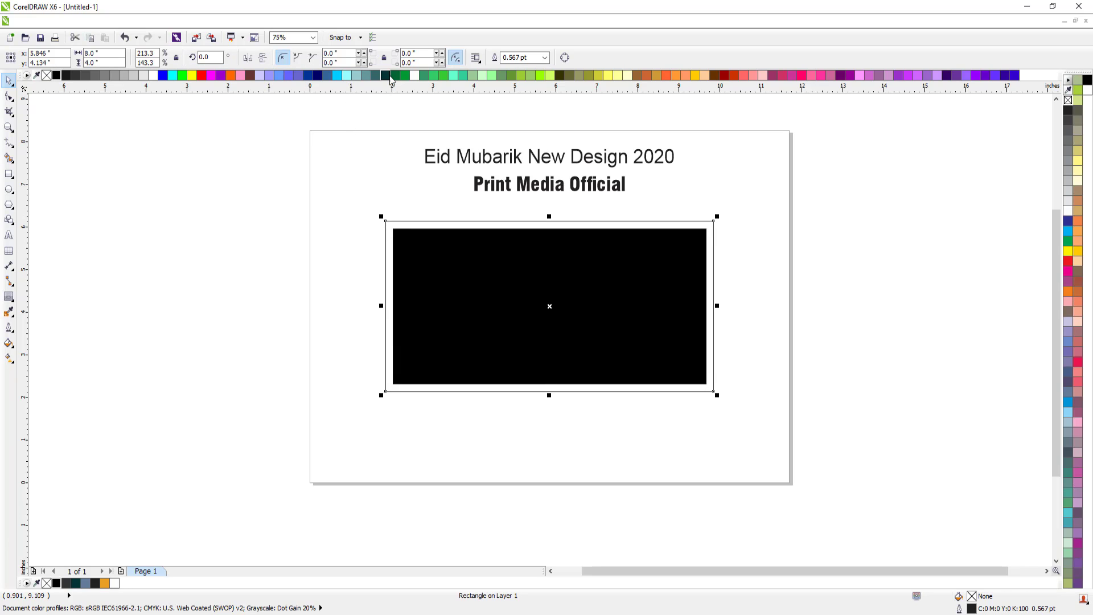
pyautogui.click(393, 75)
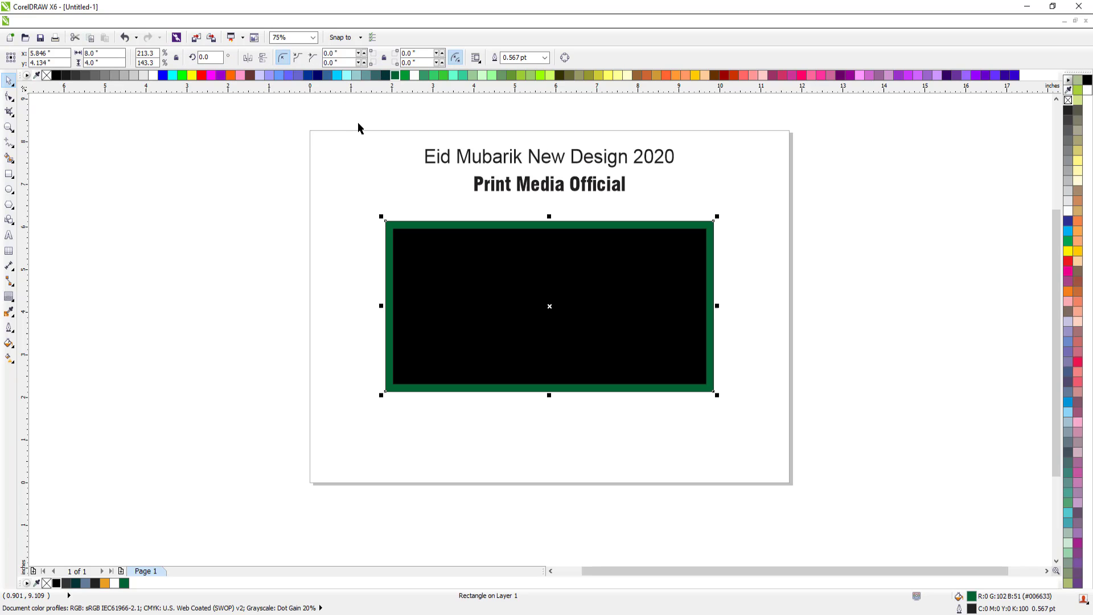
pyautogui.click(385, 75)
pyautogui.moveTo(336, 208); pyautogui.dragTo(776, 418)
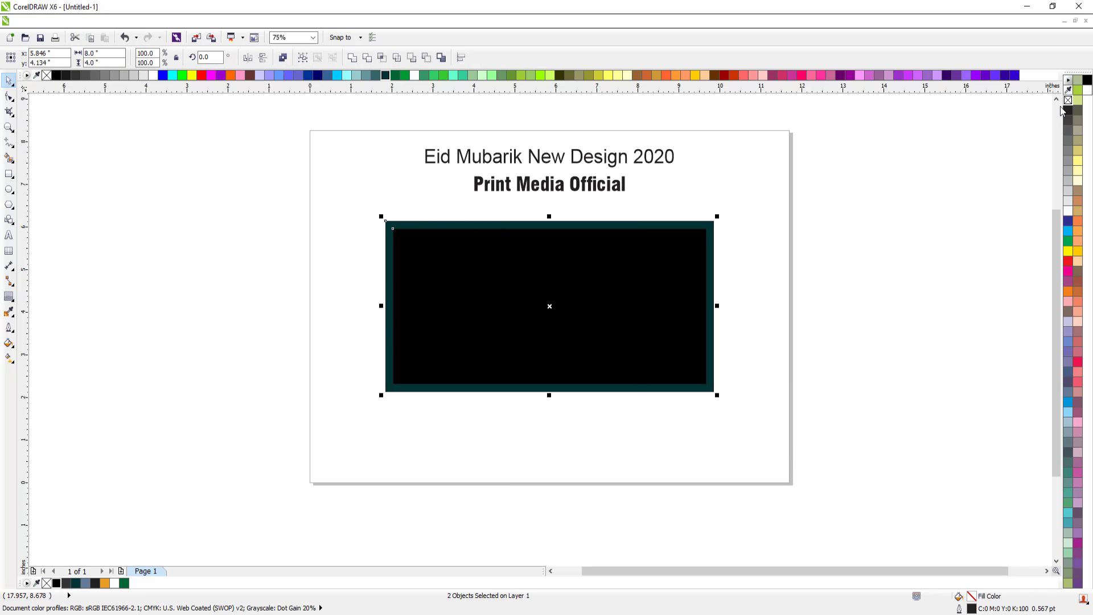
pyautogui.press('Escape')
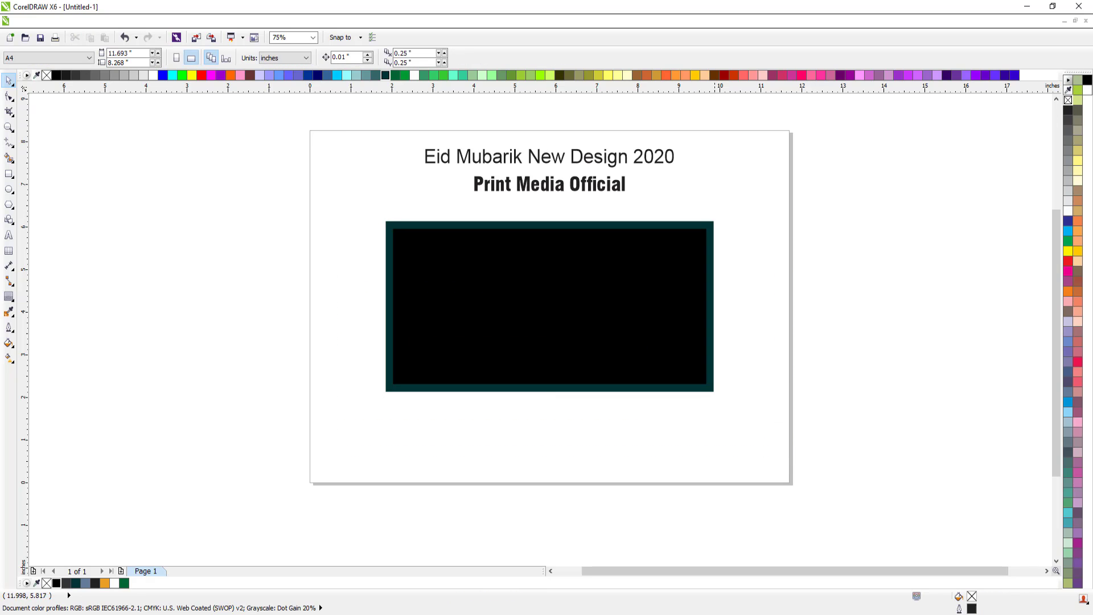
# Import the hanging golden lantern image and the crescent-and-star image, placing both on the empty area beside the page.
pyautogui.click(195, 37)
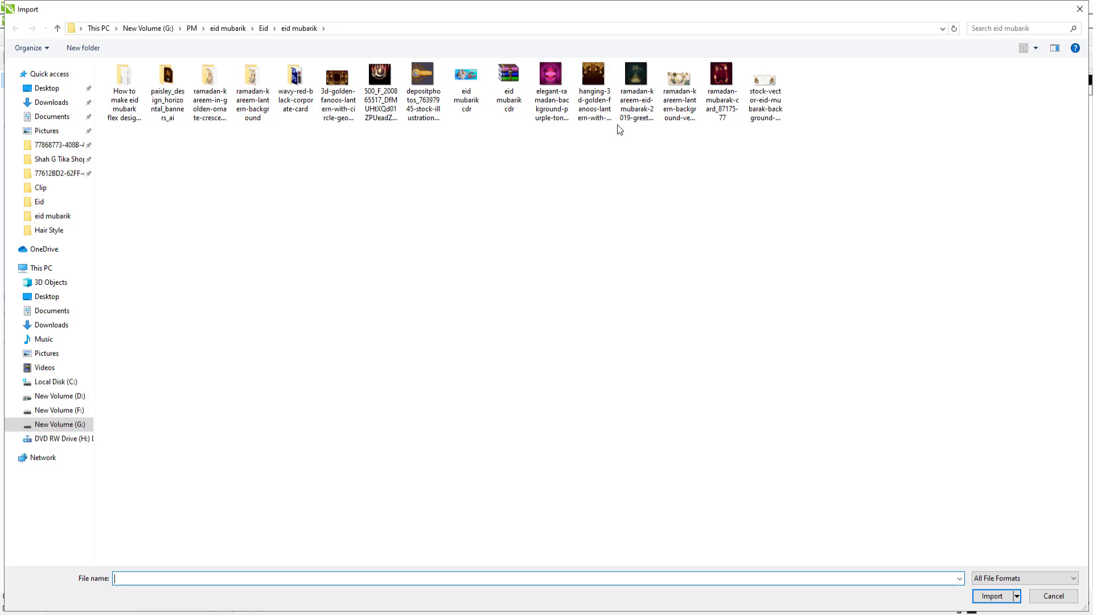
pyautogui.click(593, 85)
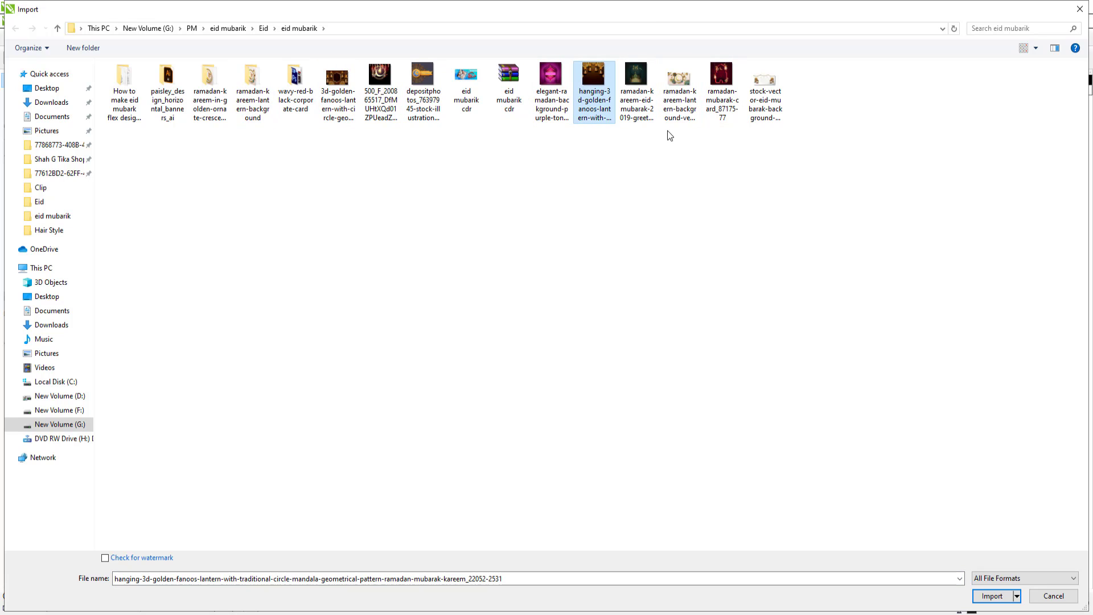
pyautogui.keyDown('ctrl'); pyautogui.click(376, 76); pyautogui.keyUp('ctrl')
pyautogui.press('Return')
pyautogui.click(149, 221)
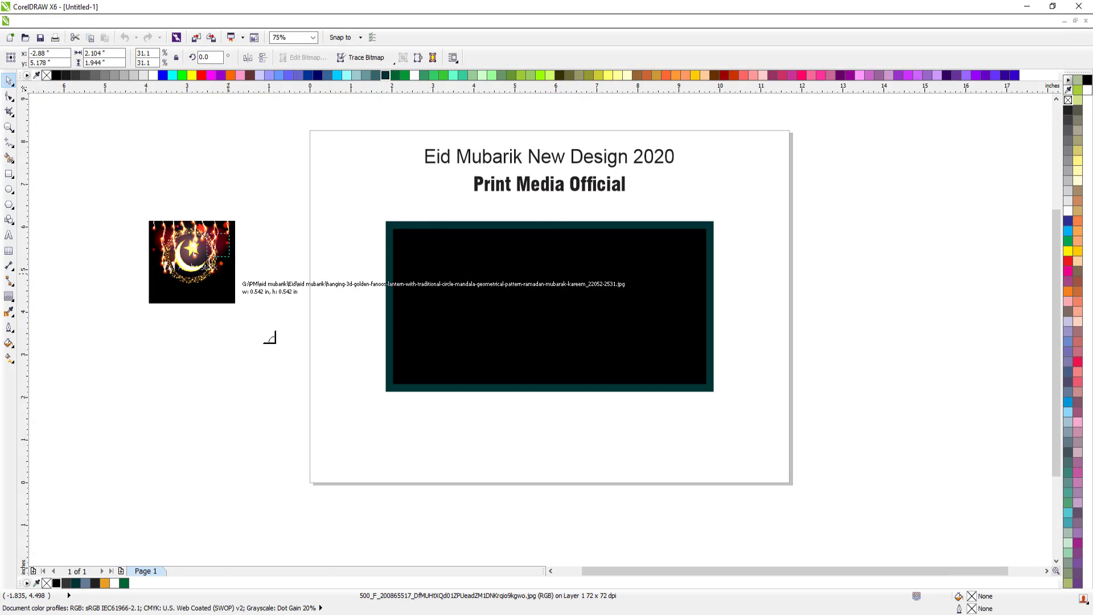
pyautogui.click(205, 240)
# Centre the lantern image horizontally and vertically on the black rectangle.
pyautogui.keyDown('shift'); pyautogui.click(654, 342); pyautogui.keyUp('shift')
pyautogui.press('c')
pyautogui.press('e')
pyautogui.press('Escape')
# Enlarge the lantern image proportionally from its centre to about 3.63 inches square, spanning the black rectangle's height.
pyautogui.click(560, 279)
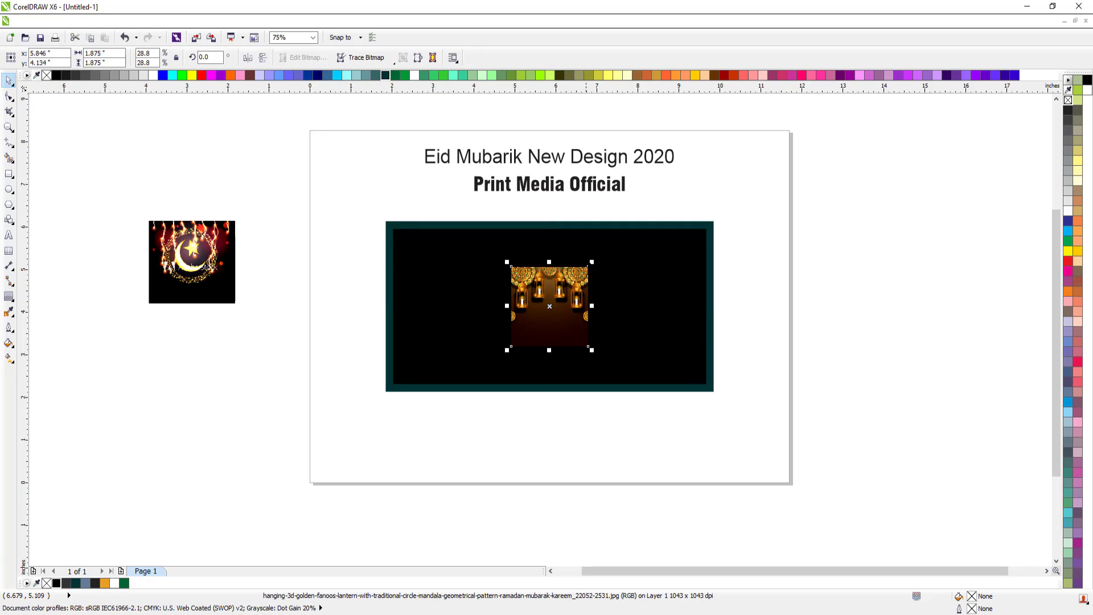
pyautogui.moveTo(591, 261); pyautogui.dragTo(625, 226)
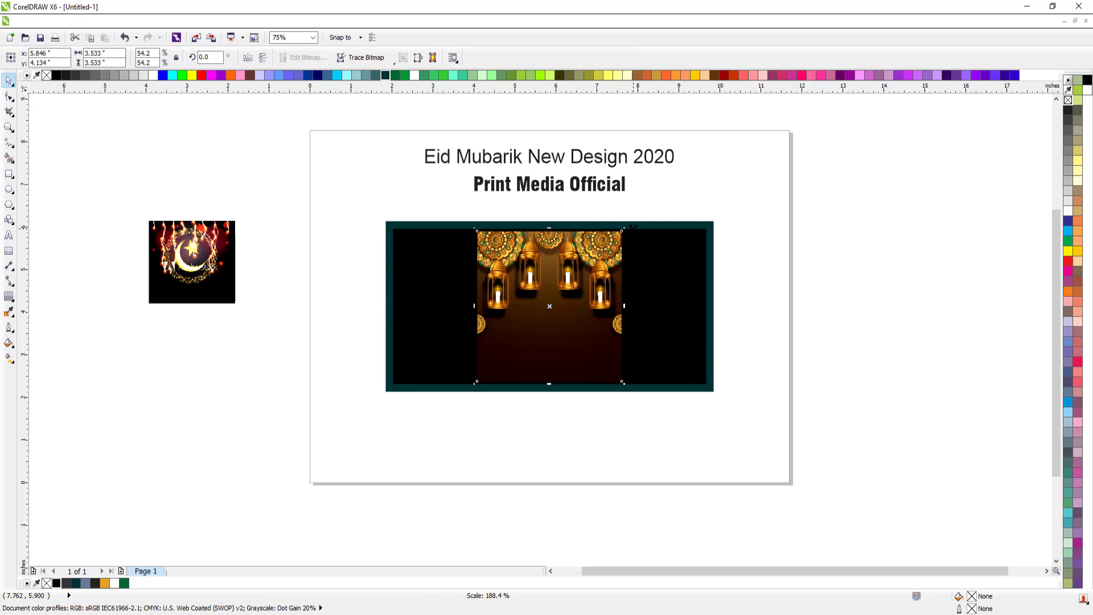
pyautogui.moveTo(112, 125); pyautogui.dragTo(811, 414)
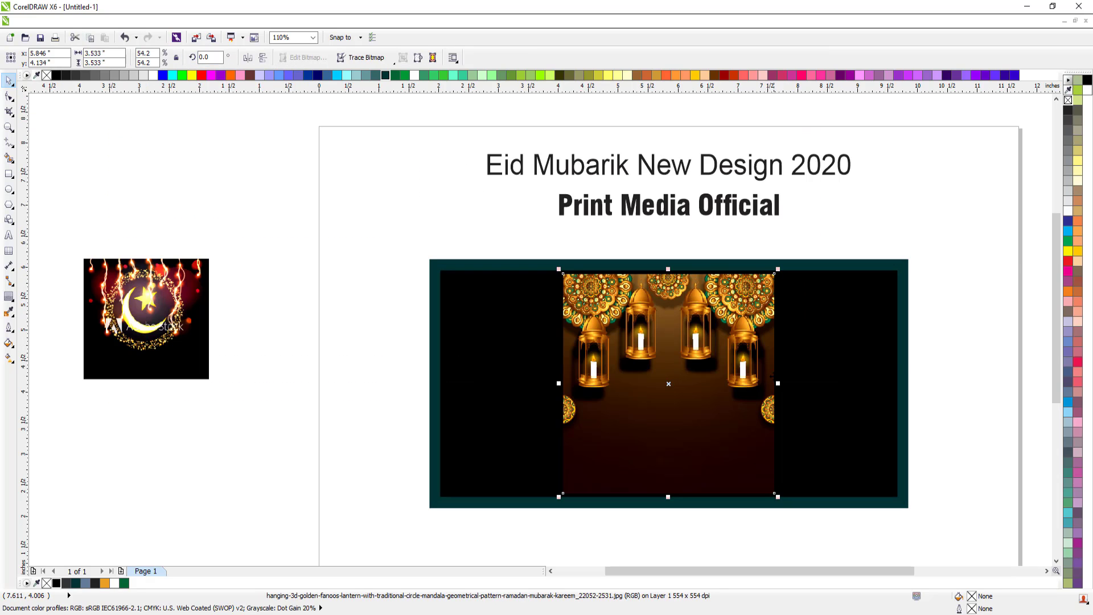
pyautogui.press('Escape')
pyautogui.click(746, 342)
pyautogui.keyDown('shift'); pyautogui.click(784, 334); pyautogui.keyUp('shift')
pyautogui.press('Escape')
pyautogui.click(768, 293)
pyautogui.moveTo(778, 269); pyautogui.dragTo(780, 266)
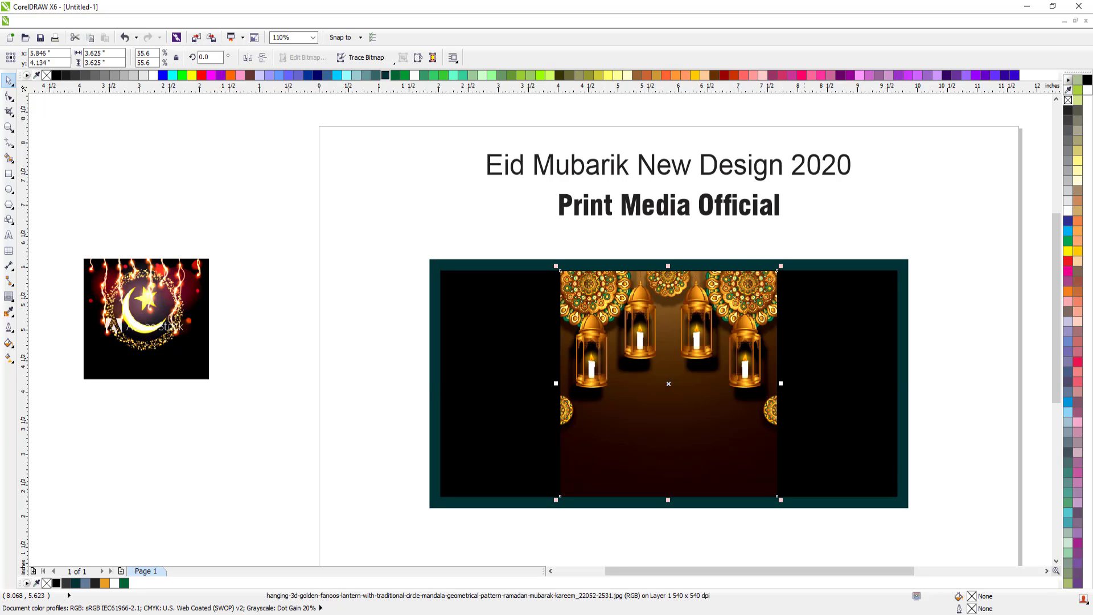
pyautogui.keyDown('shift'); pyautogui.click(804, 291); pyautogui.keyUp('shift')
pyautogui.press('Escape')
# Fade the lantern image's right edge into the black background with a short horizontal linear transparency.
pyautogui.press('F2')
pyautogui.moveTo(410, 233); pyautogui.dragTo(937, 549)
pyautogui.click(660, 387)
pyautogui.keyDown('shift'); pyautogui.click(738, 379); pyautogui.keyUp('shift')
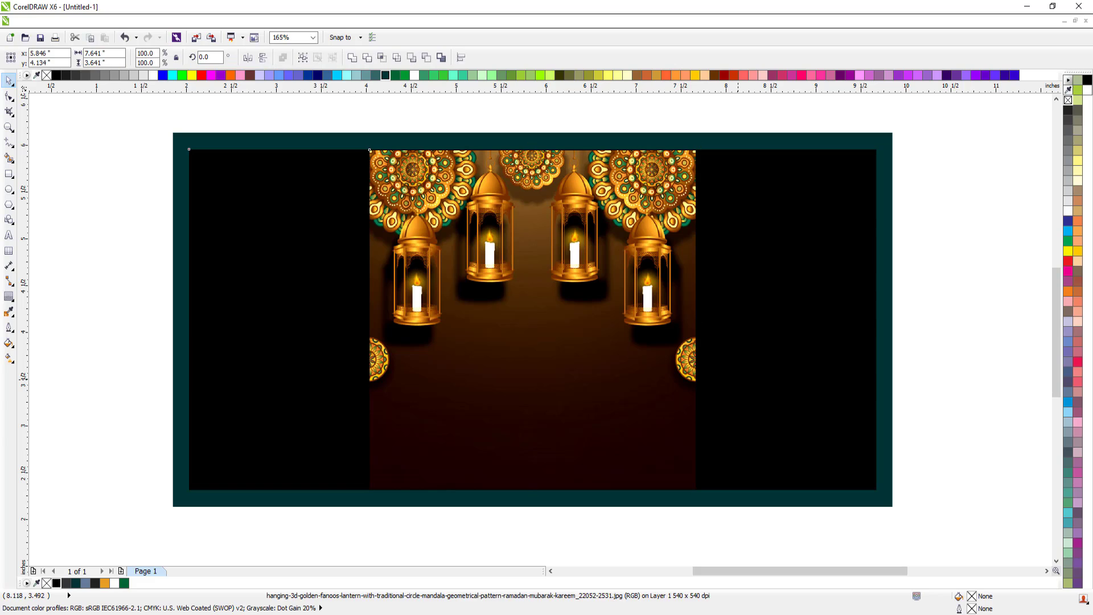
pyautogui.press('Escape')
pyautogui.click(608, 332)
pyautogui.click(17, 300)
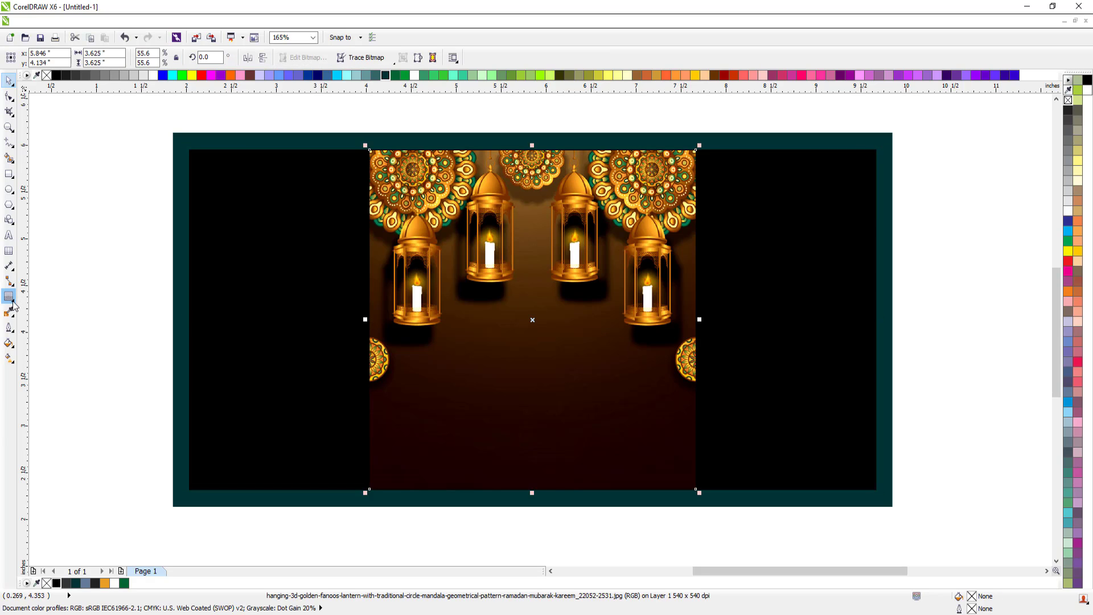
pyautogui.click(45, 373)
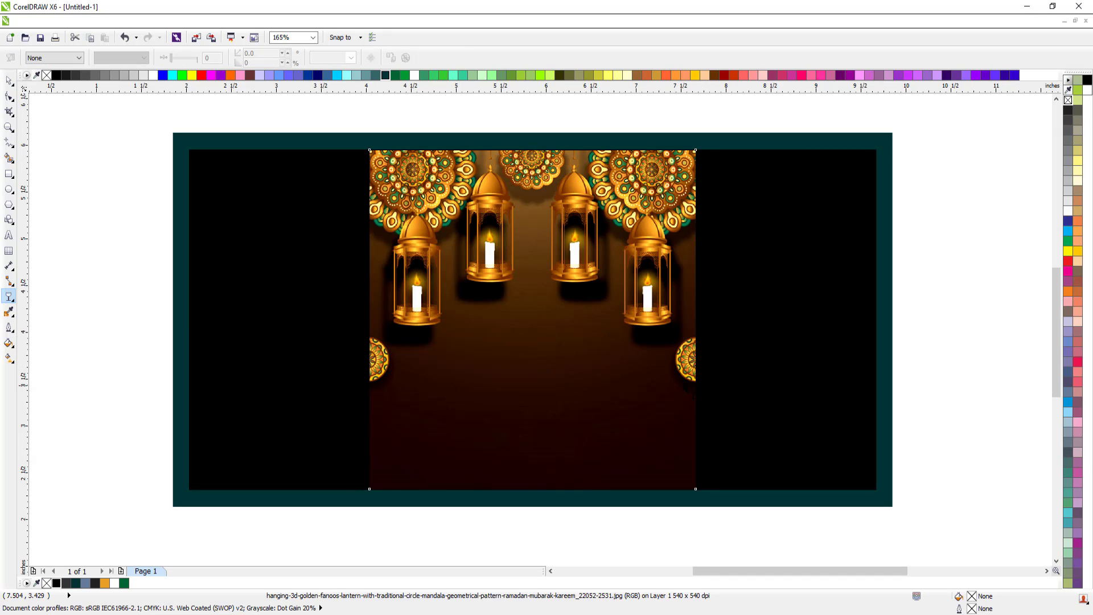
pyautogui.moveTo(678, 385)
pyautogui.mouseDown()
pyautogui.moveTo(737, 384)
pyautogui.moveTo(662, 384)
pyautogui.mouseUp()
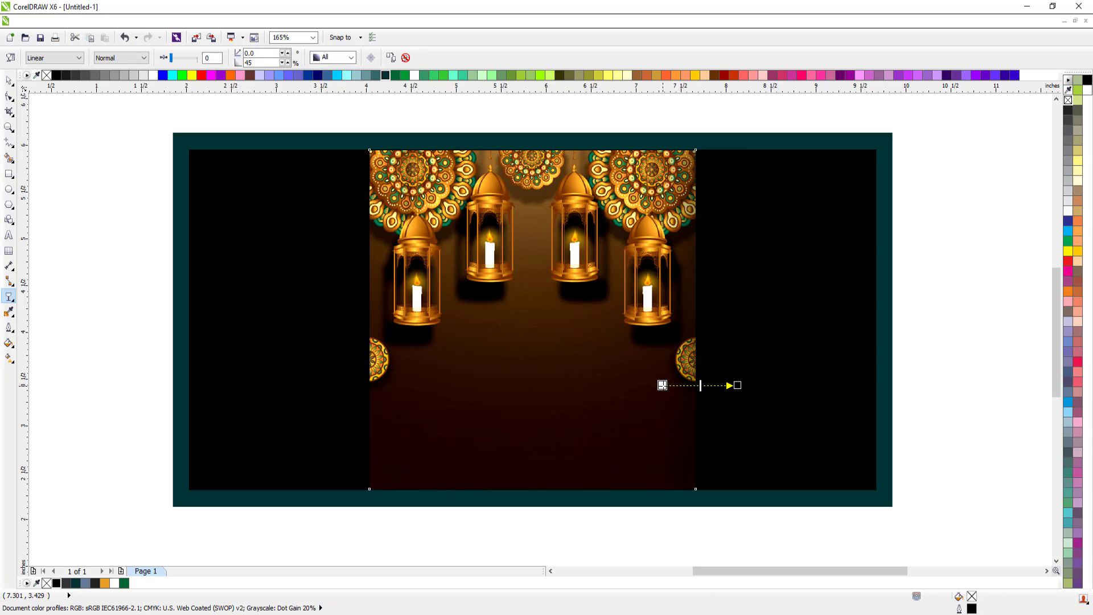
pyautogui.moveTo(738, 385); pyautogui.dragTo(699, 385)
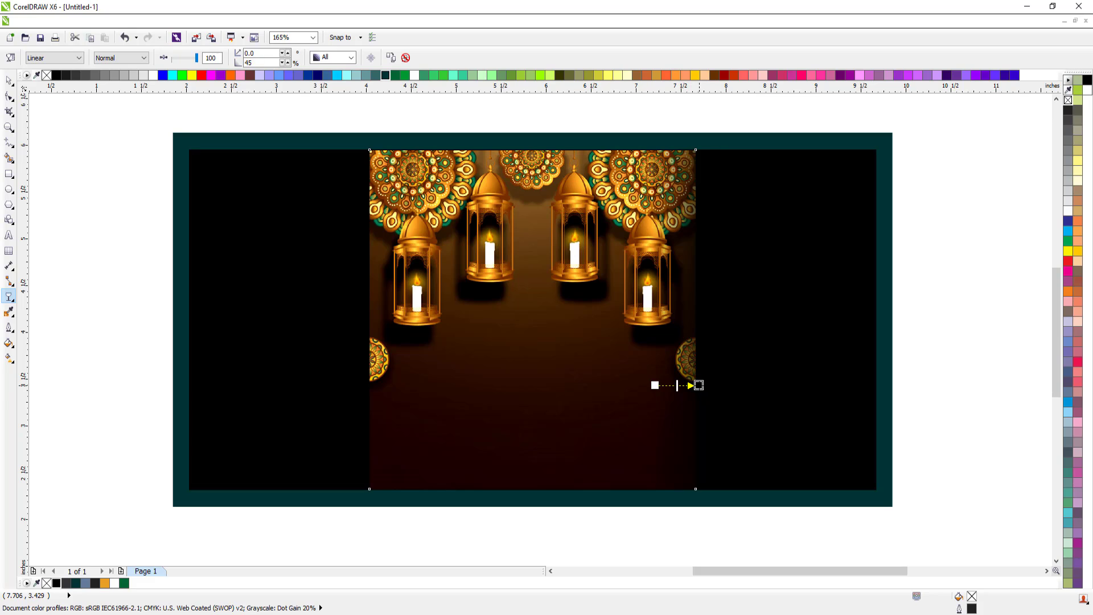
pyautogui.press('space')
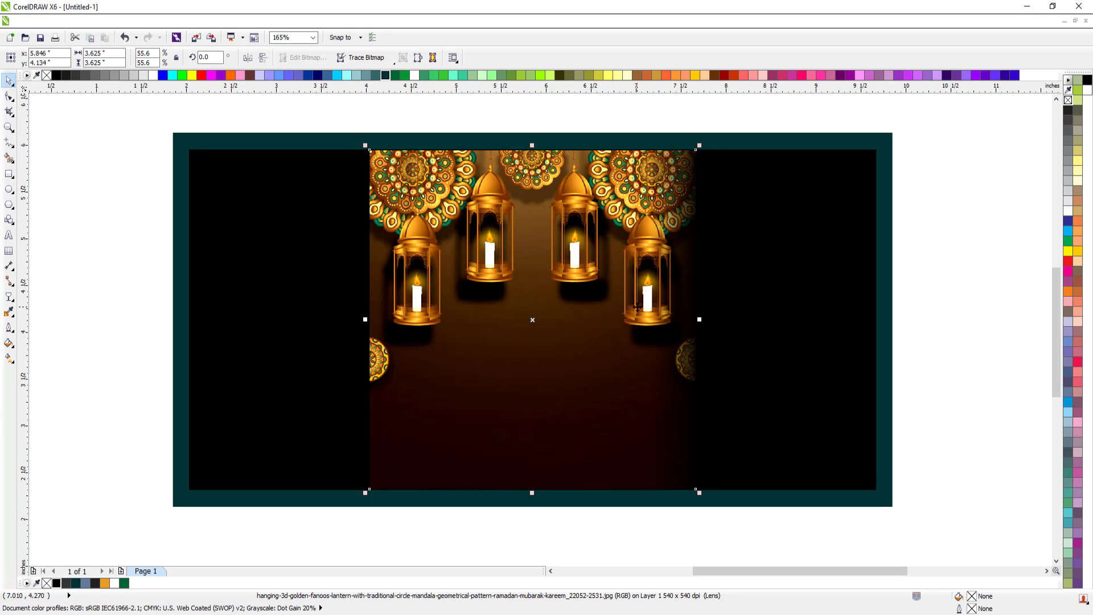
# Convert the faded lantern image to a 300 dpi bitmap in RGB Color (24-bit) mode with a transparent background.
pyautogui.click(196, 20)
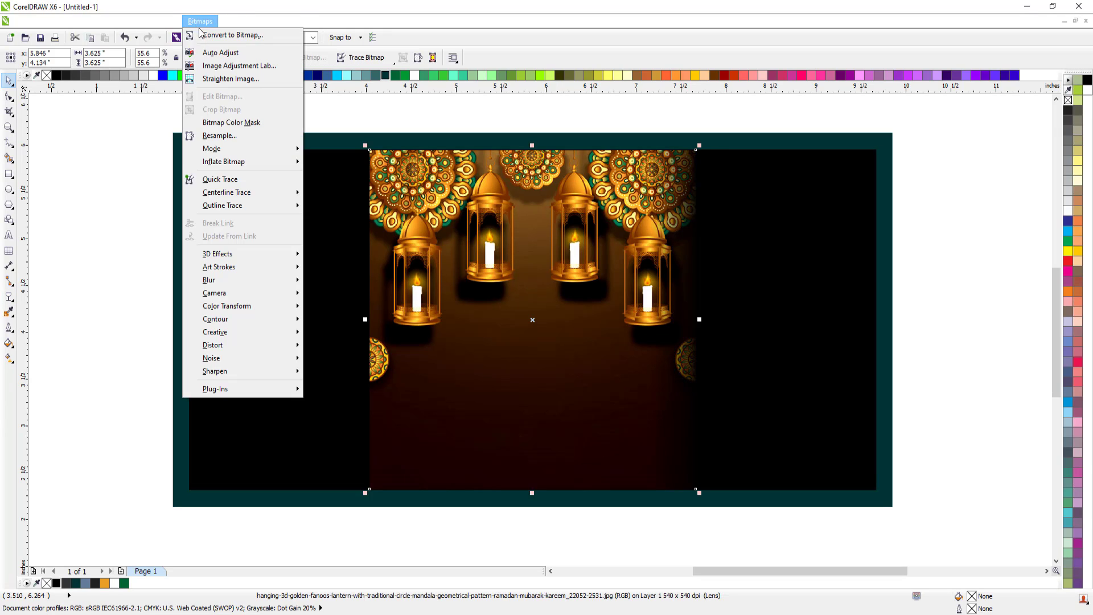
pyautogui.click(203, 33)
pyautogui.click(529, 274)
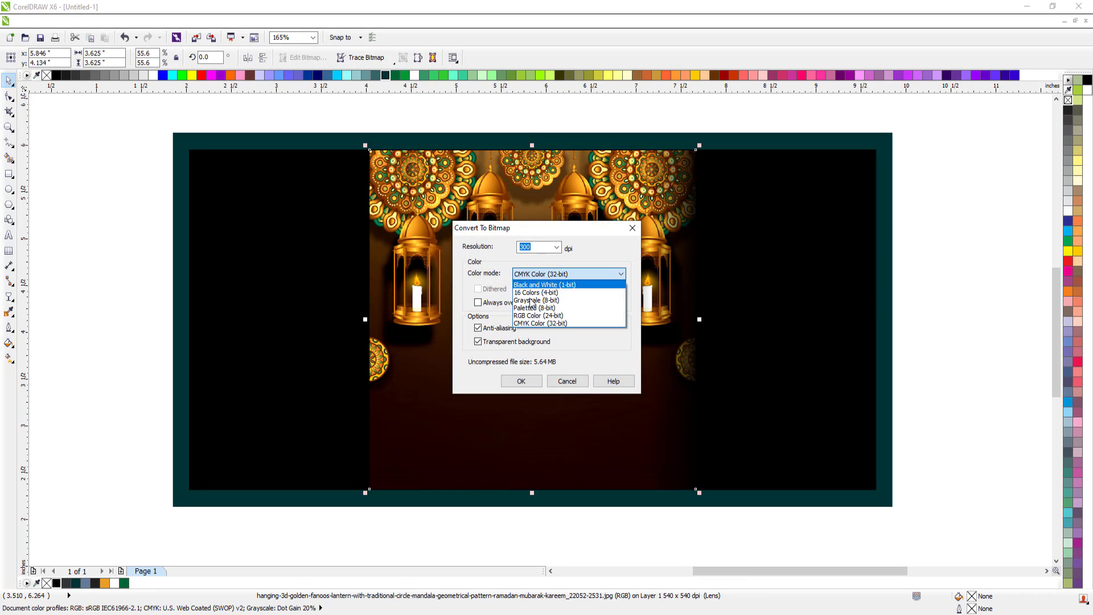
pyautogui.click(530, 315)
pyautogui.press('Return')
# Fade the lantern image's left edge into the black background with a short linear transparency at 180 degrees.
pyautogui.press('space')
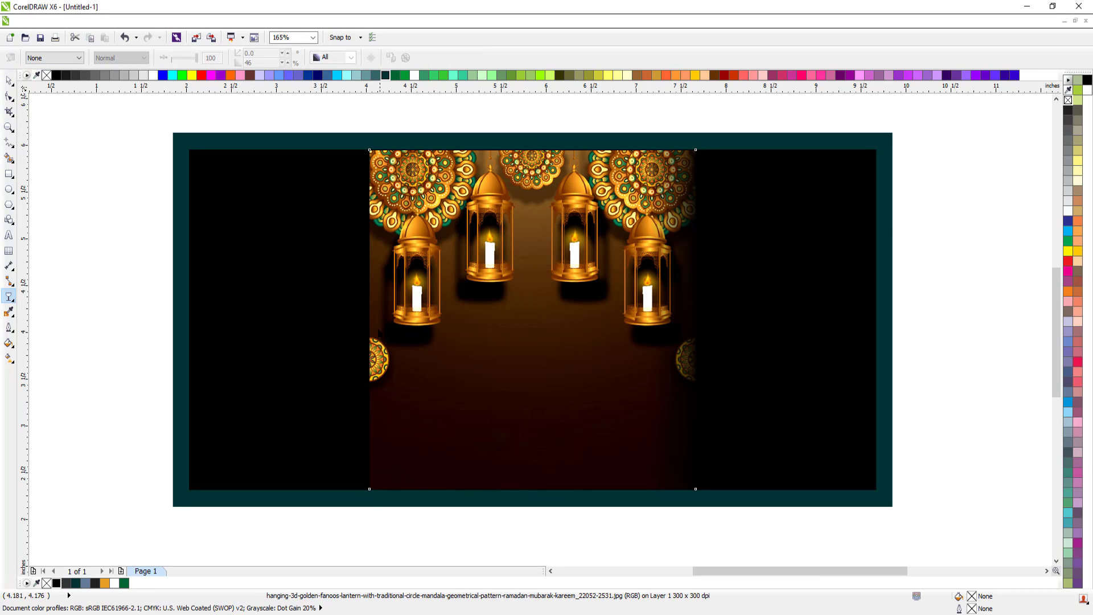
pyautogui.moveTo(372, 356); pyautogui.dragTo(292, 356)
pyautogui.moveTo(373, 357); pyautogui.dragTo(386, 357)
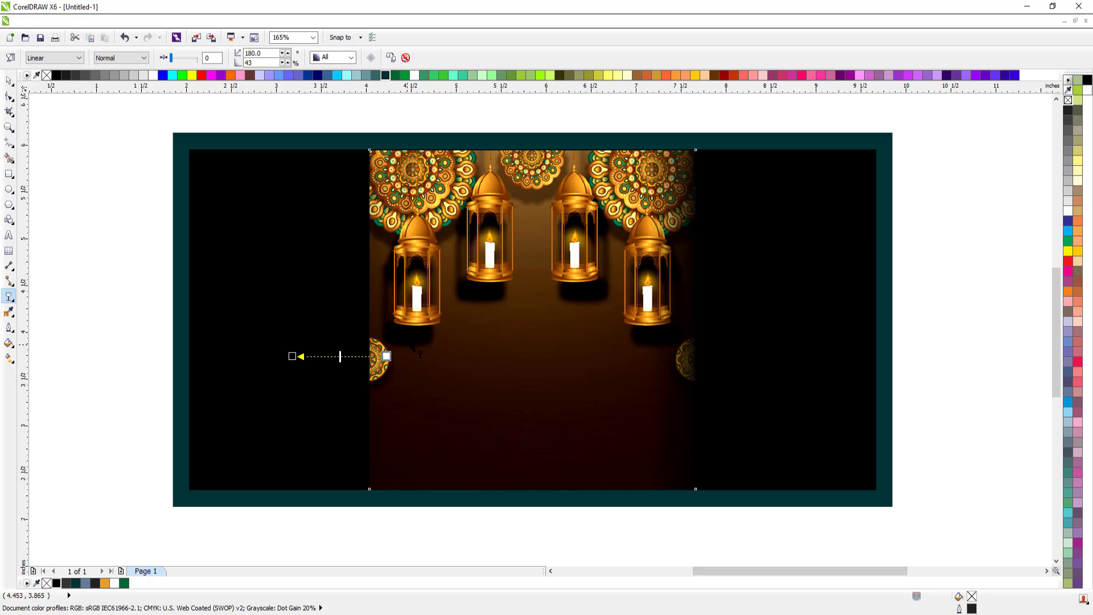
pyautogui.moveTo(292, 357); pyautogui.dragTo(369, 357)
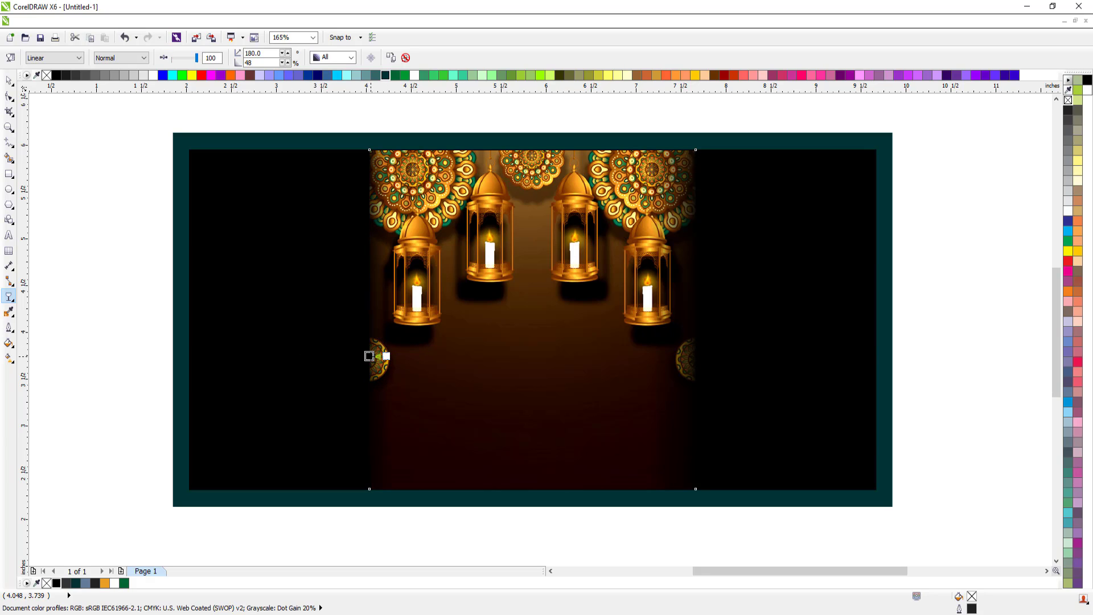
pyautogui.press('space')
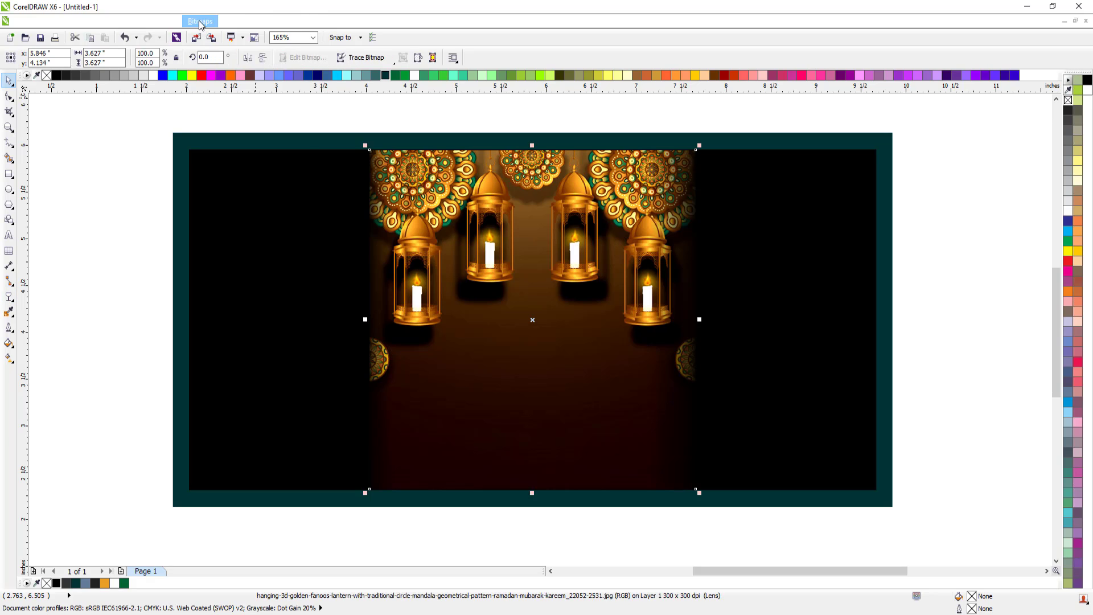
# Convert the lantern image with both faded edges to a bitmap.
pyautogui.click(199, 20)
pyautogui.click(209, 33)
pyautogui.press('Return')
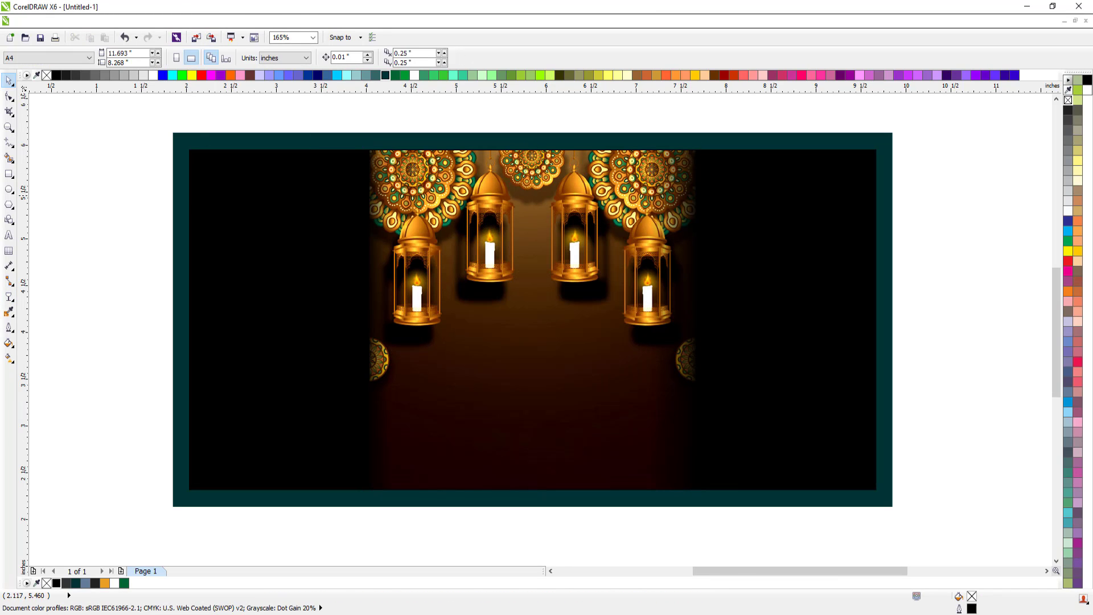
# Place the lantern image inside the black rectangle with PowerClip.
pyautogui.scroll(-3, 441, 276)
pyautogui.hotkey('alt', 'c')
pyautogui.press('w')
pyautogui.press('p')
pyautogui.click(370, 261)
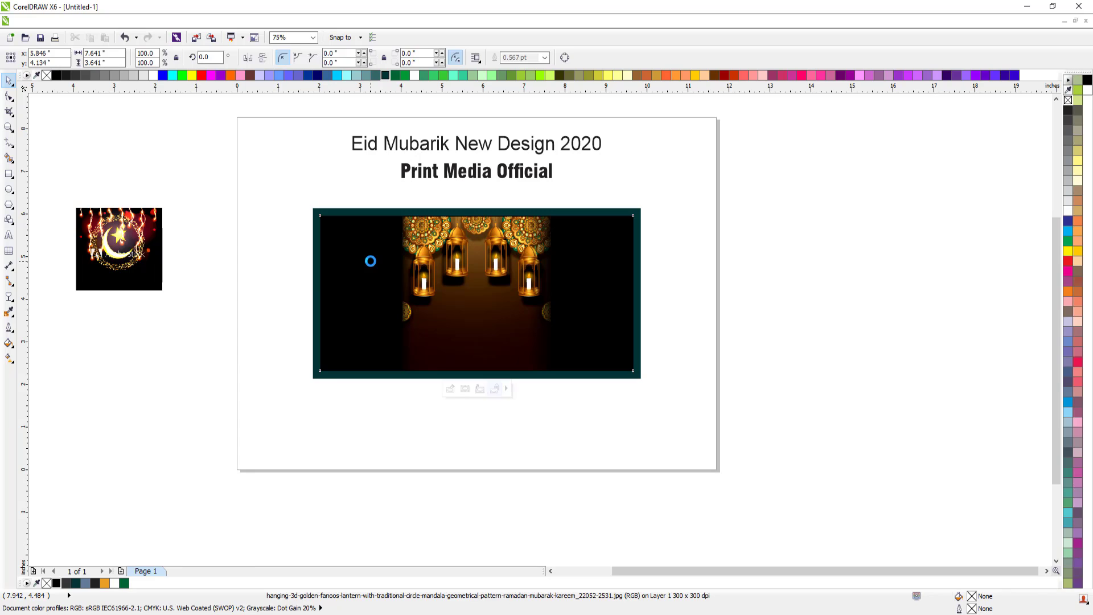
# Enlarge the clipped lantern image proportionally to about 3.77 inches square, keeping its upper-left corner fixed.
pyautogui.press('Escape')
pyautogui.click(461, 264)
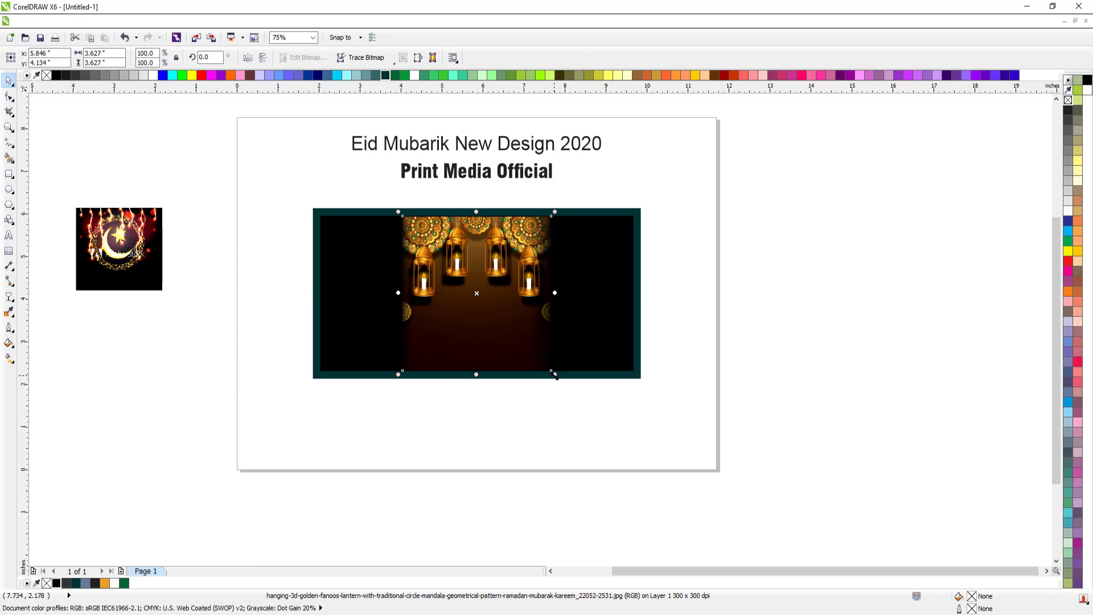
pyautogui.moveTo(555, 374); pyautogui.dragTo(561, 380)
# Extract the lantern image from the PowerClip frame and centre it horizontally on the black rectangle.
pyautogui.rightClick(499, 376)
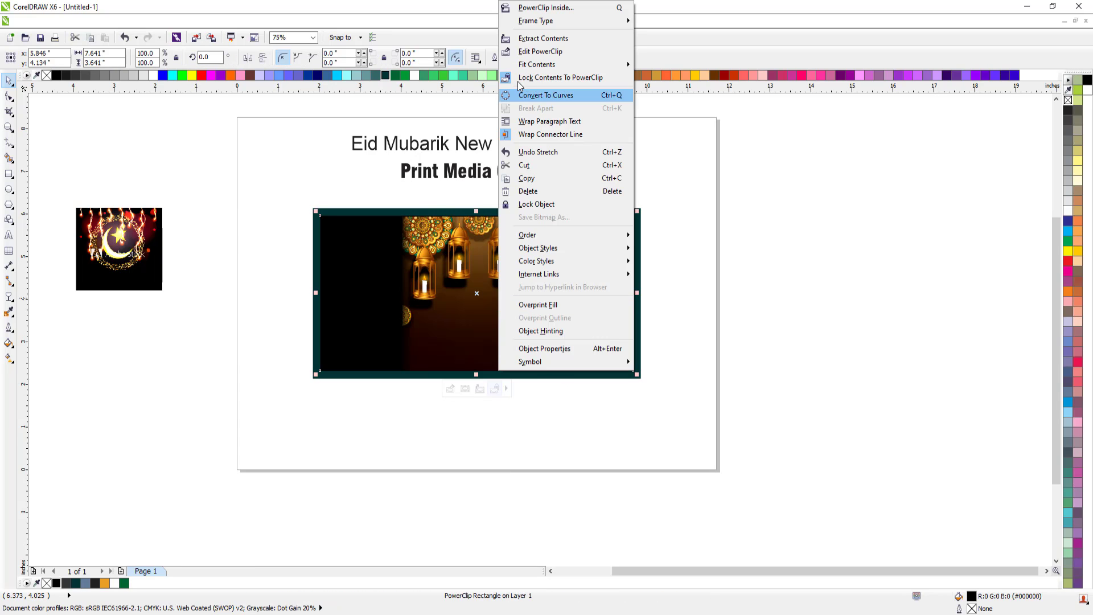
pyautogui.click(538, 39)
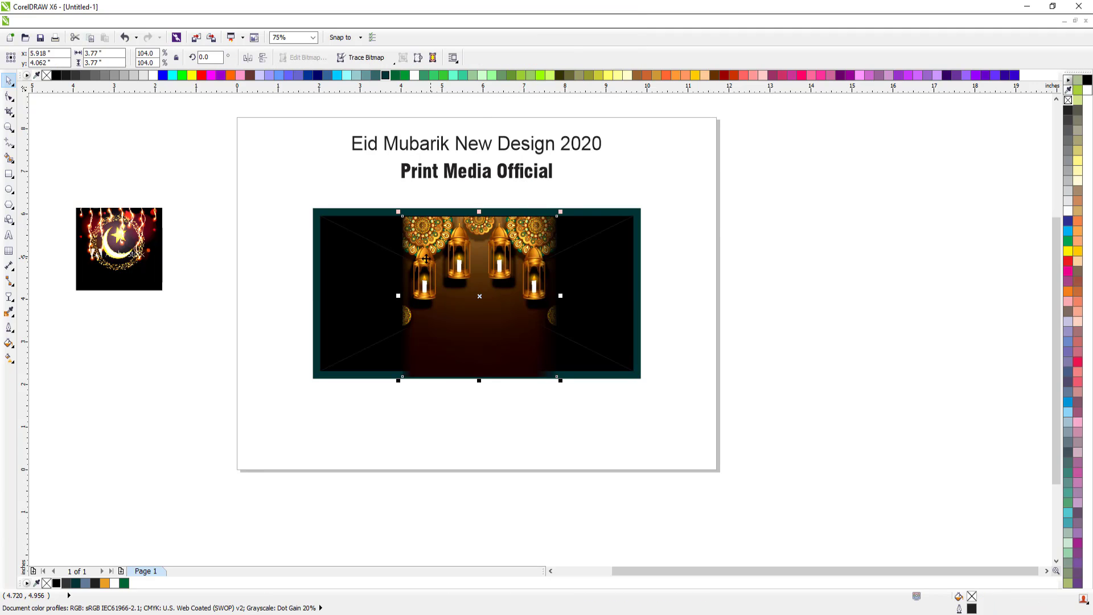
pyautogui.keyDown('shift'); pyautogui.click(382, 260); pyautogui.keyUp('shift')
pyautogui.press('c')
# Put the centred lantern image back inside the black rectangle as PowerClip contents.
pyautogui.hotkey('alt', 'c')
pyautogui.press('w')
pyautogui.press('p')
pyautogui.click(374, 262)
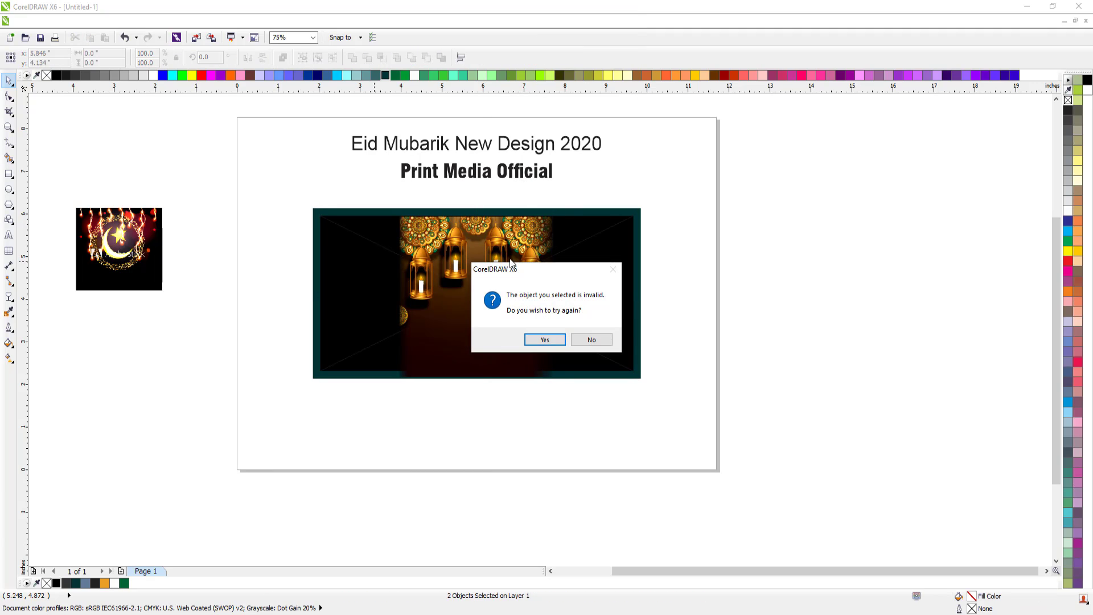
pyautogui.click(584, 340)
pyautogui.click(595, 246)
pyautogui.click(524, 259)
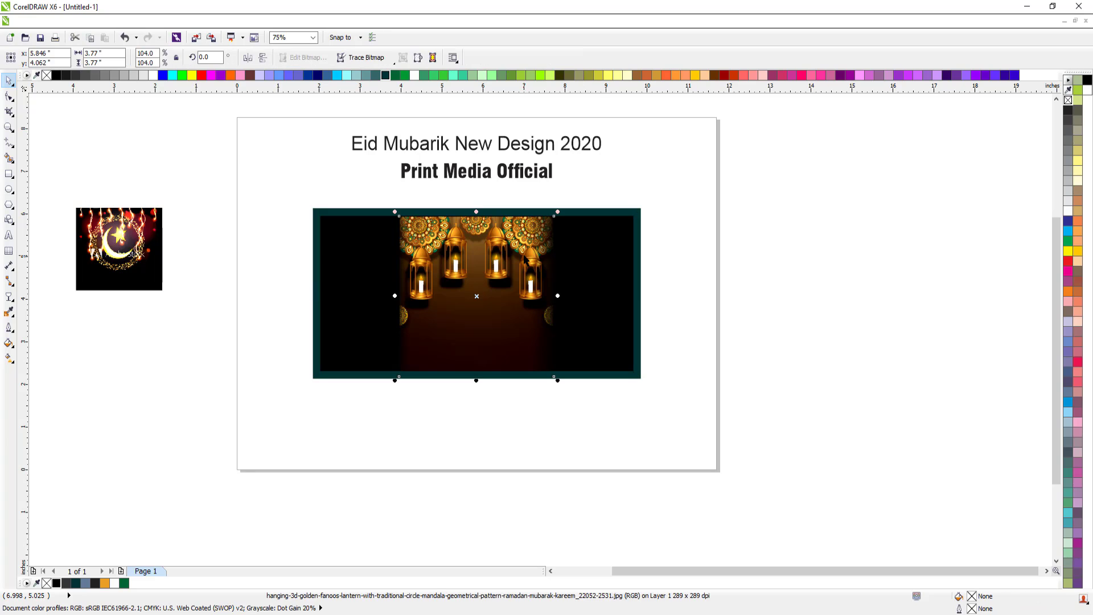
pyautogui.press('Escape')
# Move the crescent moon image onto the black area beside the lanterns and shrink it to about 1.62 by 1.49 inches.
pyautogui.scroll(-1, 480, 273)
pyautogui.press('F2')
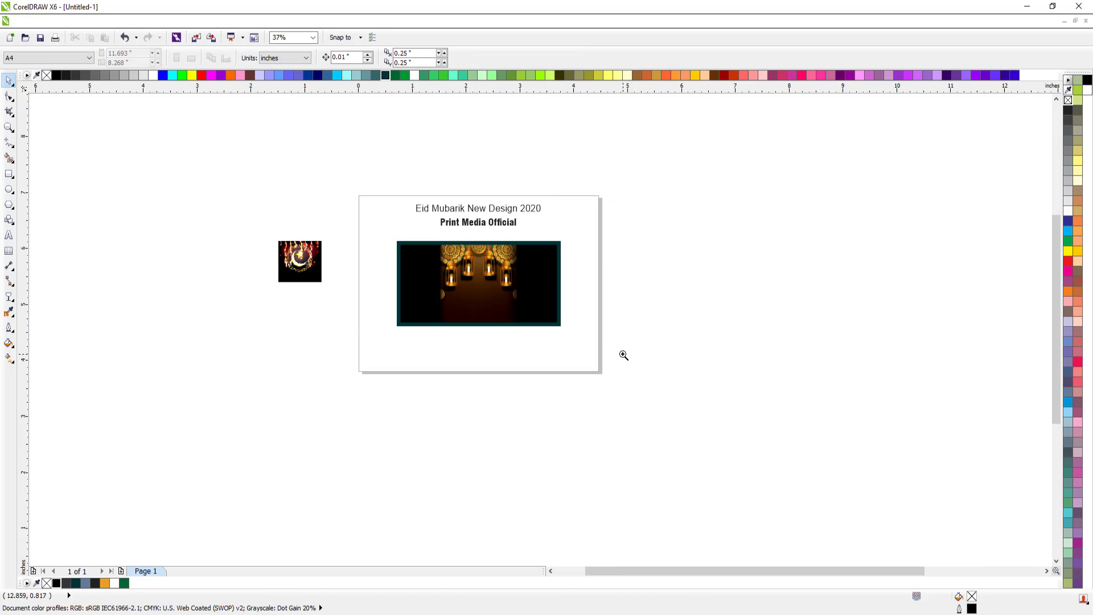
pyautogui.moveTo(233, 195); pyautogui.dragTo(624, 355)
pyautogui.moveTo(239, 276); pyautogui.dragTo(557, 290)
pyautogui.scroll(-1, 555, 292)
pyautogui.press('F2')
pyautogui.moveTo(425, 233); pyautogui.dragTo(697, 350)
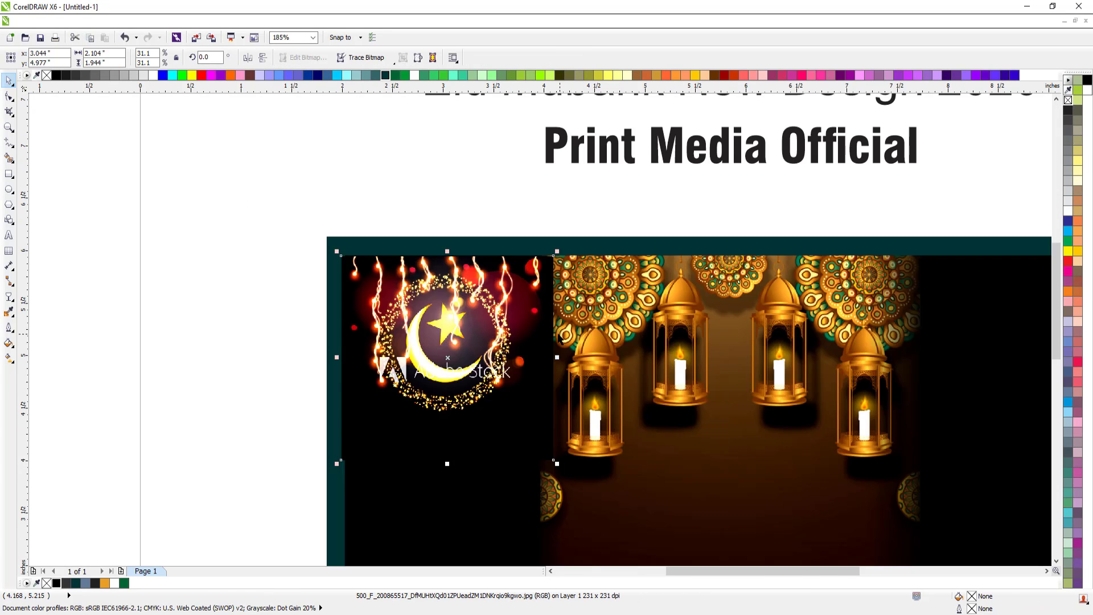
pyautogui.moveTo(558, 251); pyautogui.dragTo(530, 277)
# Align the crescent image to the black rectangle's left and top edges and enlarge it to about 1.96 by 1.81 inches.
pyautogui.scroll(-1, 504, 283)
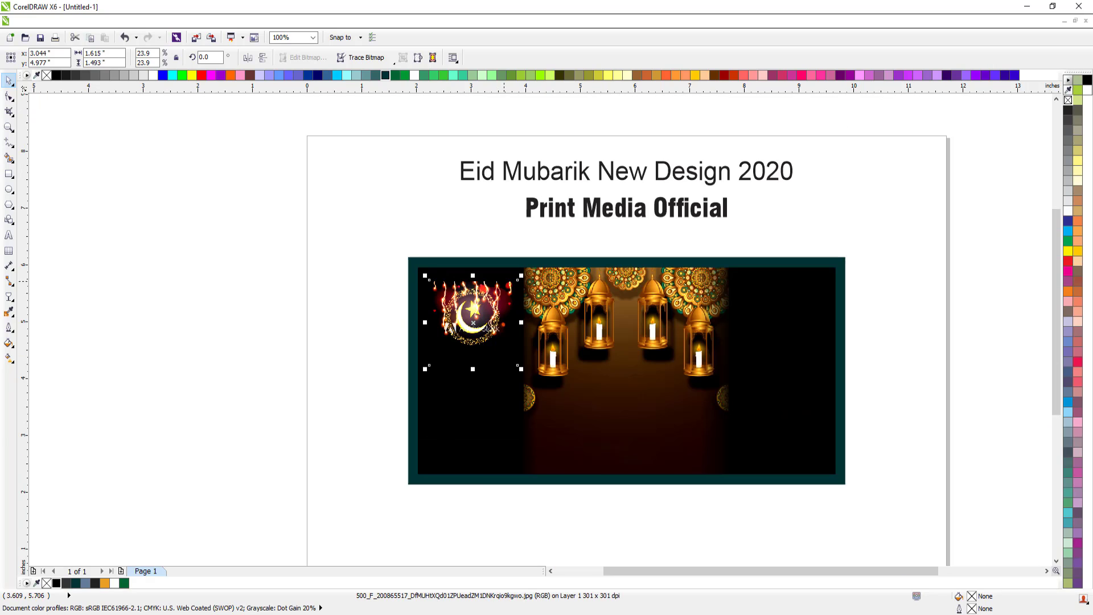
pyautogui.moveTo(374, 238); pyautogui.dragTo(738, 408)
pyautogui.keyDown('shift'); pyautogui.click(368, 473); pyautogui.keyUp('shift')
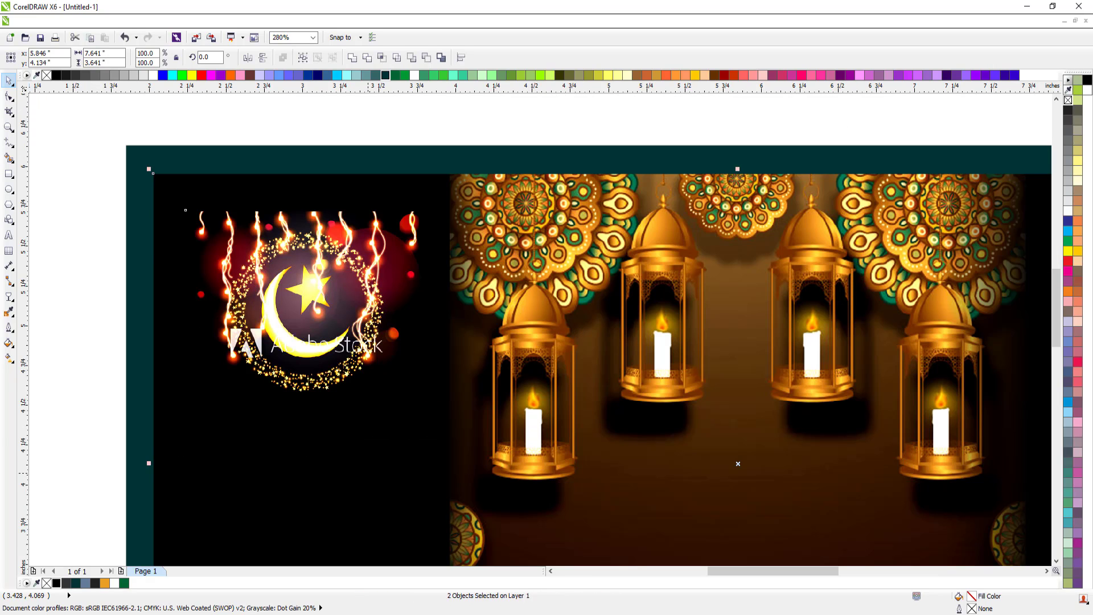
pyautogui.press('l')
pyautogui.press('t')
pyautogui.press('Escape')
pyautogui.click(377, 384)
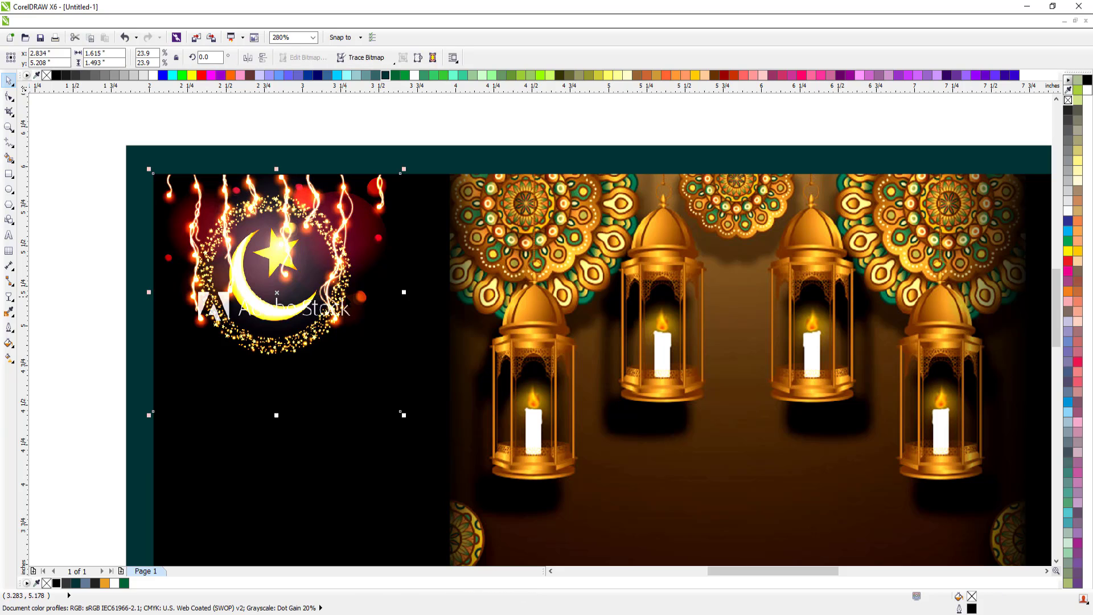
pyautogui.moveTo(403, 414); pyautogui.dragTo(453, 461)
# Copy the crescent image to the other side of the lanterns and align the copy with the black rectangle's right edge.
pyautogui.scroll(-2, 384, 327)
pyautogui.press('F2')
pyautogui.moveTo(281, 274); pyautogui.dragTo(679, 447)
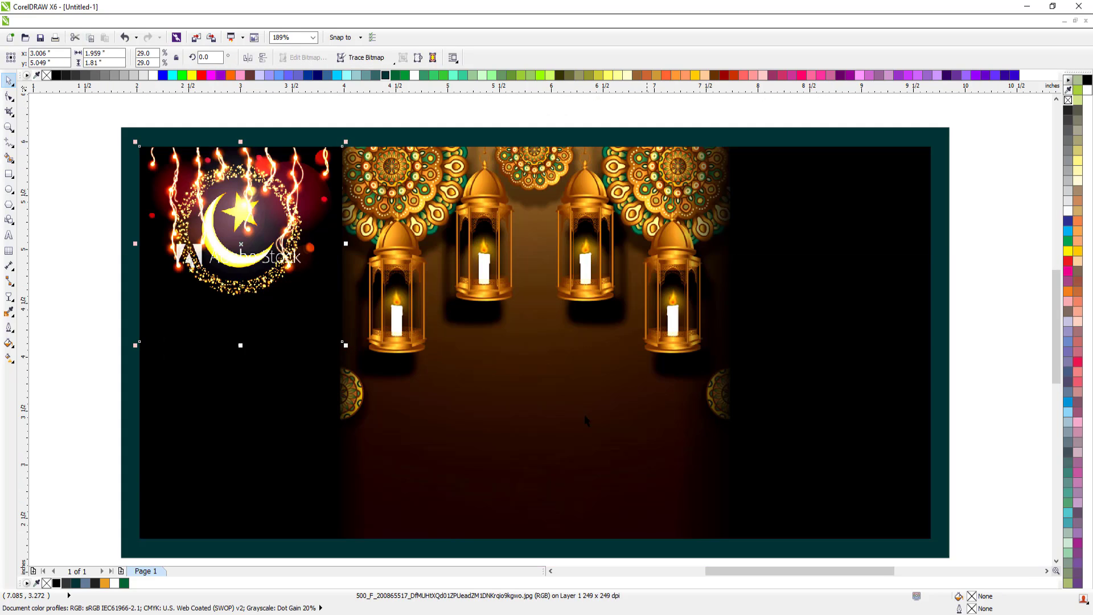
pyautogui.moveTo(240, 230); pyautogui.dragTo(748, 281)
pyautogui.rightClick(749, 281)
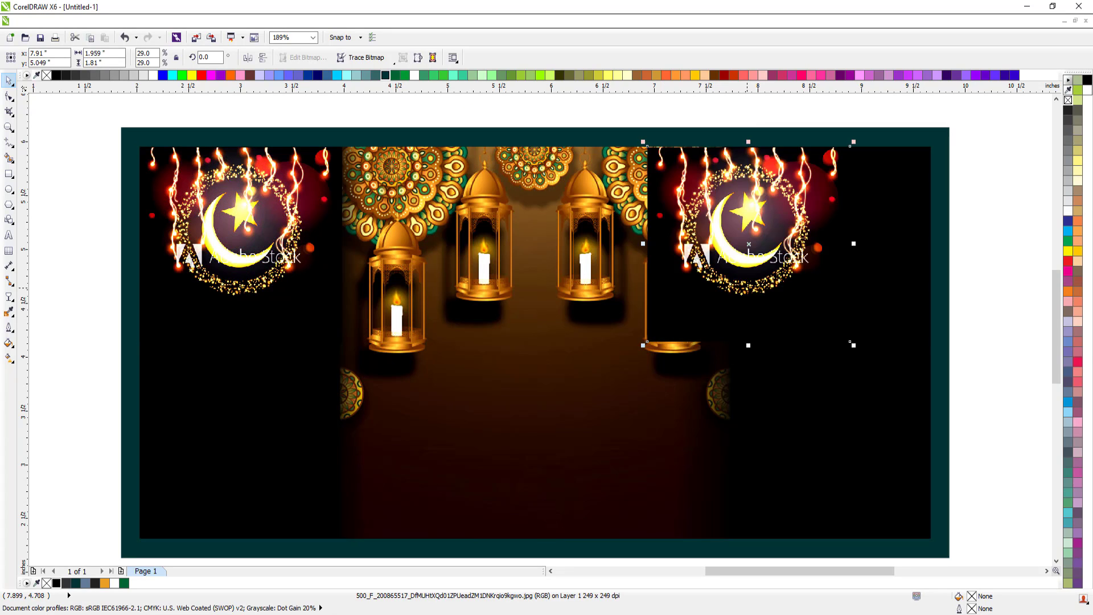
pyautogui.keyDown('shift'); pyautogui.click(877, 285); pyautogui.keyUp('shift')
pyautogui.press('r')
pyautogui.press('Escape')
pyautogui.click(829, 260)
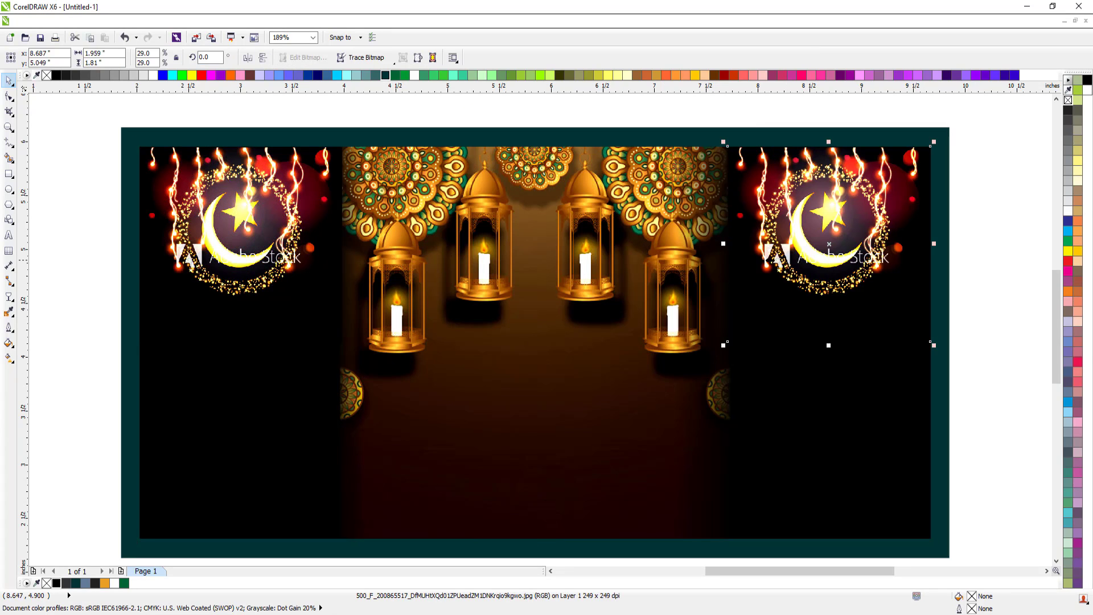
# Group the two crescent images and place them inside the black rectangle with PowerClip.
pyautogui.keyDown('shift'); pyautogui.click(279, 235); pyautogui.keyUp('shift')
pyautogui.hotkey('ctrl', 'g')
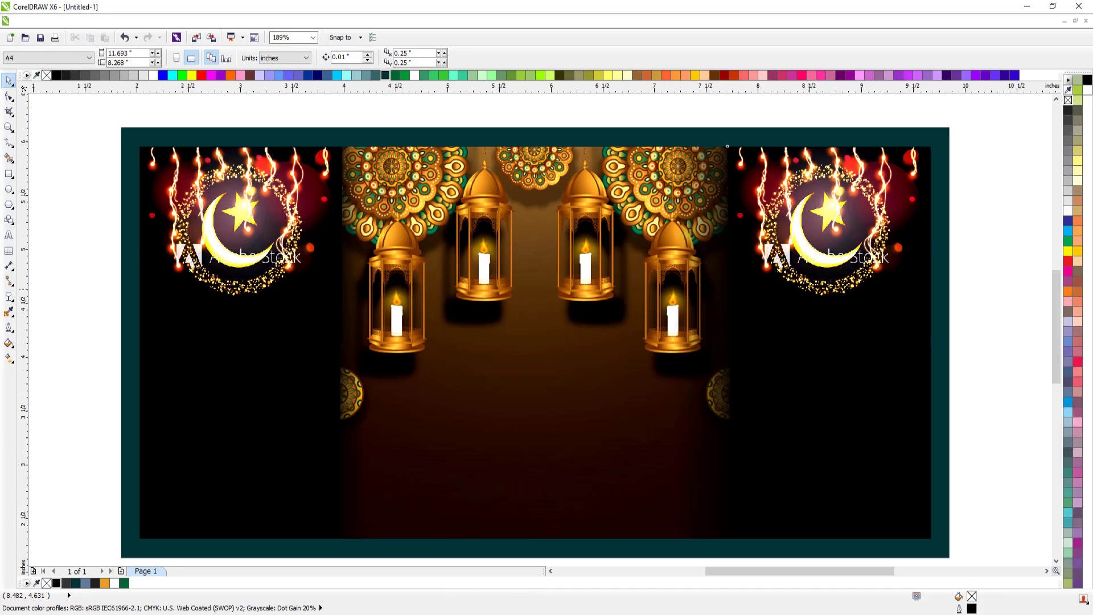
pyautogui.click(620, 384)
pyautogui.press('Escape')
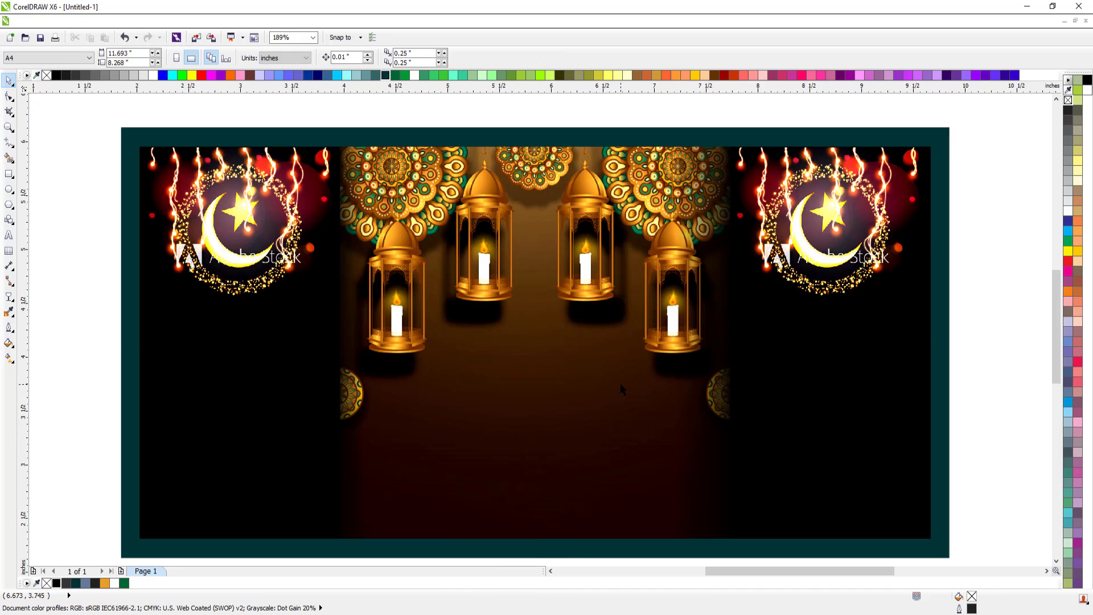
# Widen the lantern image from its centre to about 3.89 inches without changing its height.
pyautogui.click(596, 326)
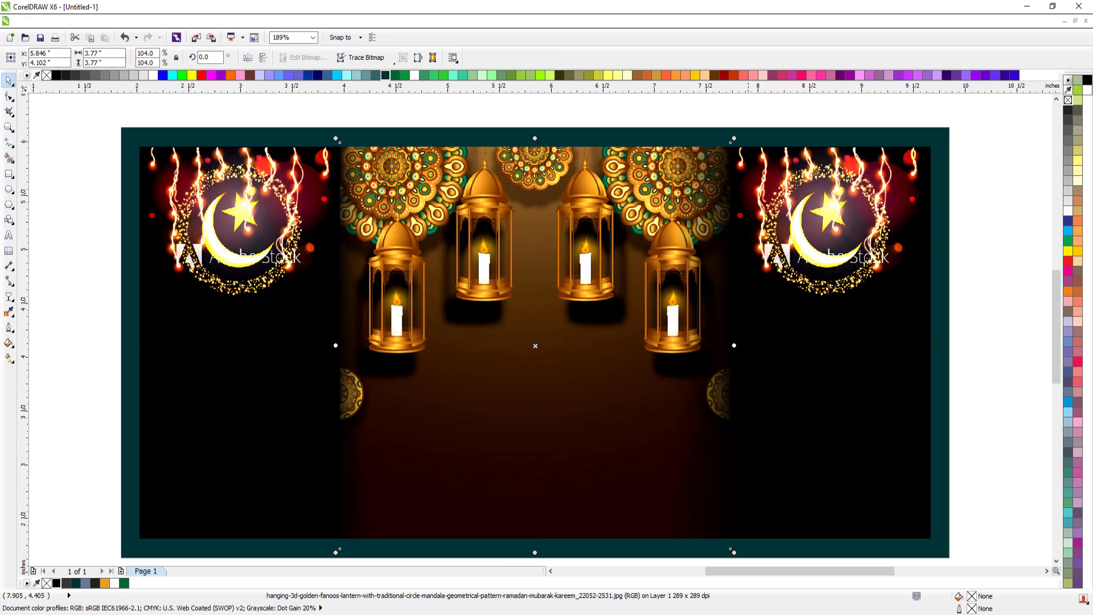
pyautogui.moveTo(734, 345); pyautogui.dragTo(739, 344)
pyautogui.press('F3')
pyautogui.press('F2')
pyautogui.moveTo(262, 161); pyautogui.dragTo(815, 486)
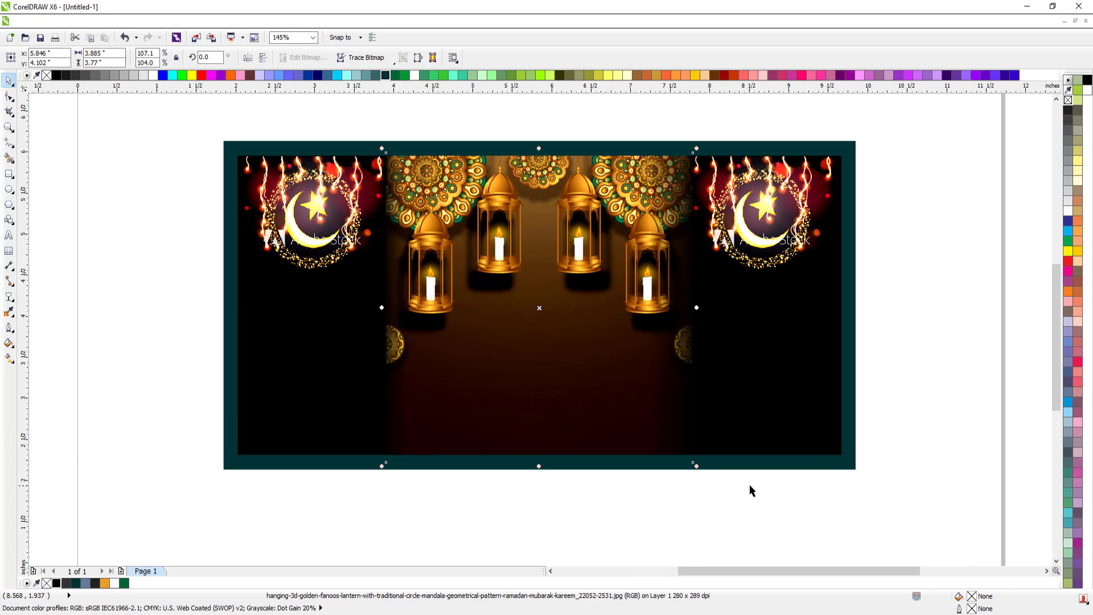
# Enlarge the lantern image from its centre to about 4.28 by 4.16 inches and stretch its left side to a width of about 4.34 inches.
pyautogui.moveTo(704, 471); pyautogui.dragTo(710, 478)
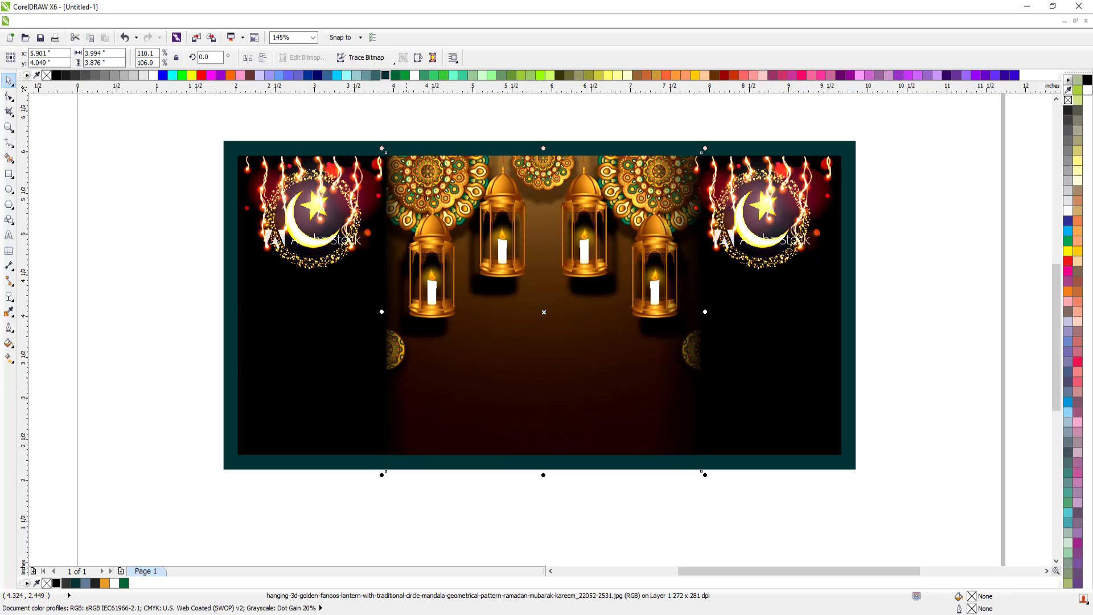
pyautogui.hotkey('ctrl', 'z')
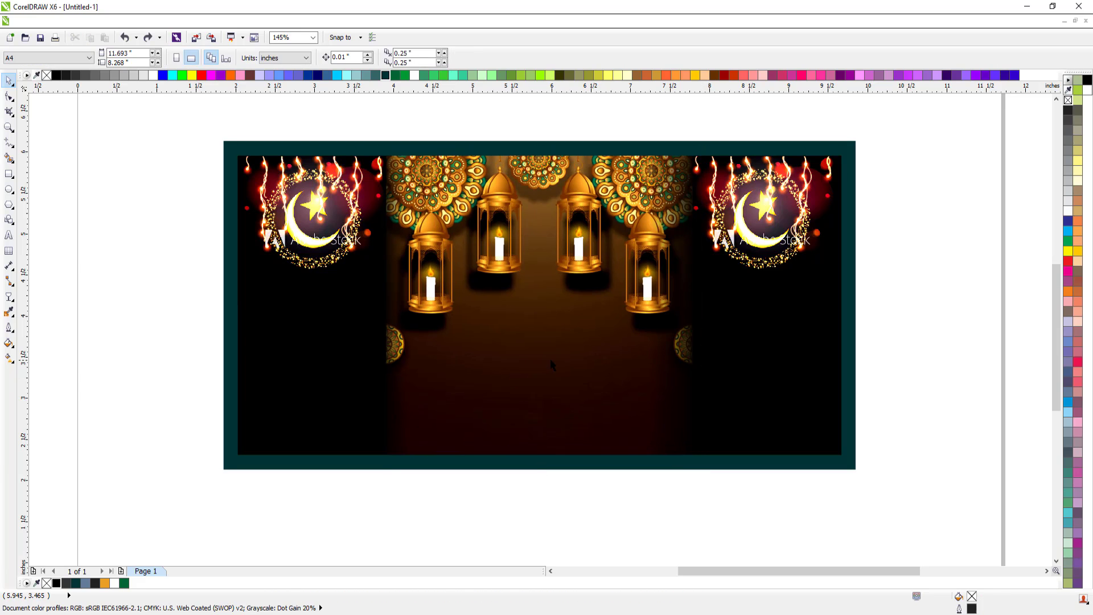
pyautogui.moveTo(697, 467); pyautogui.dragTo(716, 484)
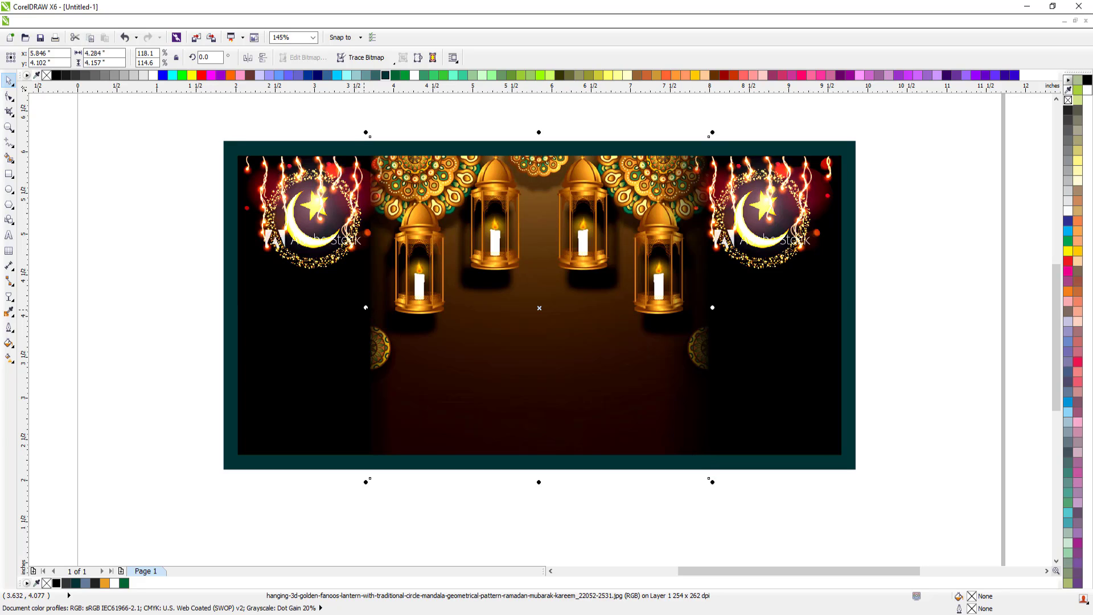
pyautogui.moveTo(366, 307); pyautogui.dragTo(362, 307)
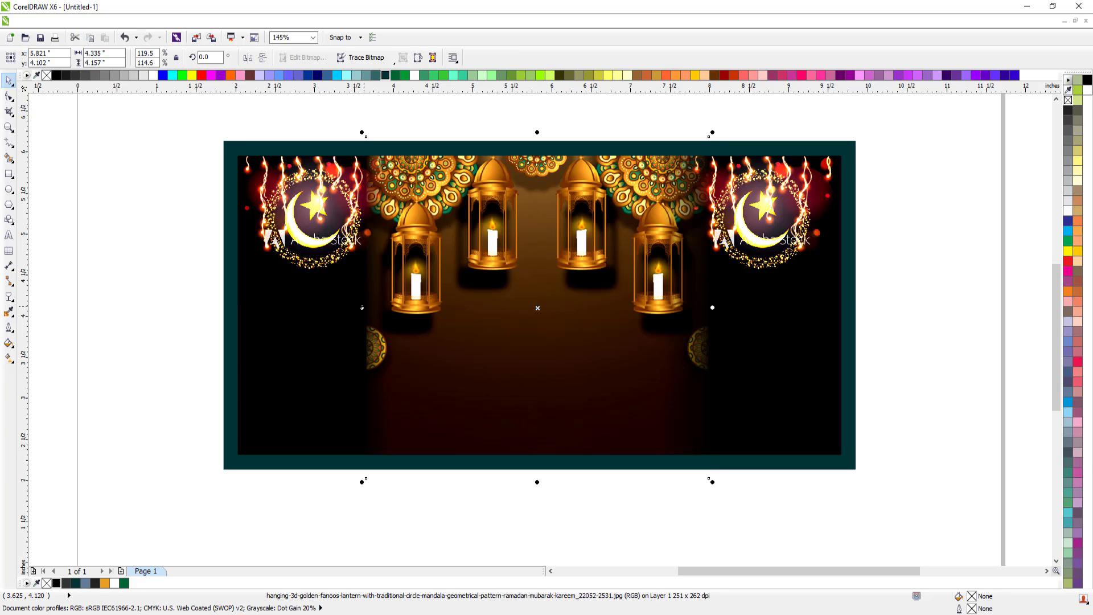
pyautogui.press('Escape')
pyautogui.press('F4')
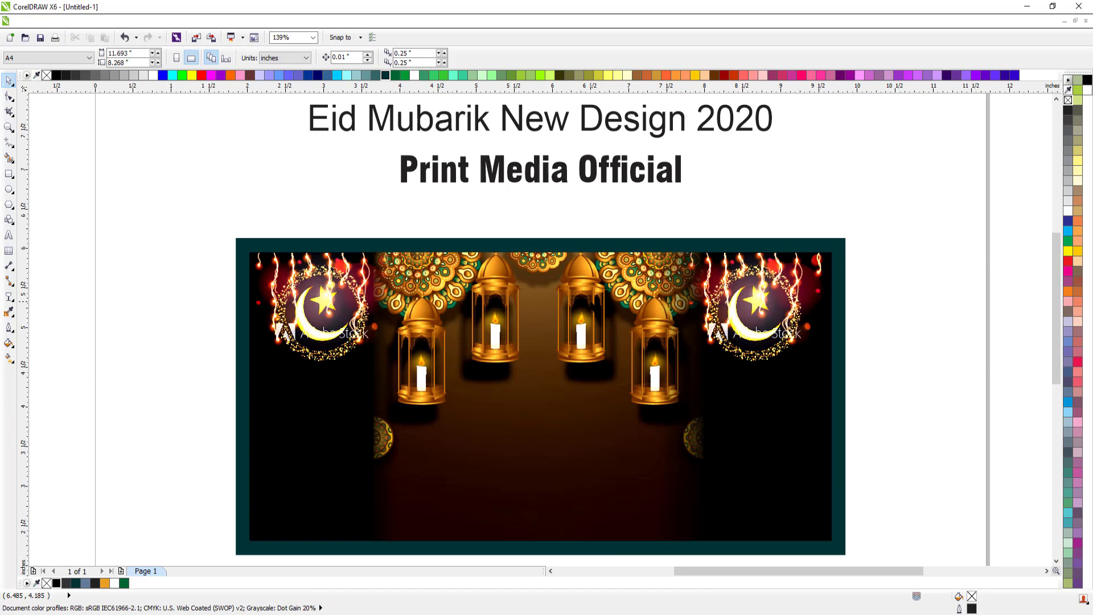
# Draw a rectangle of about 1.12 by 1.29 inches to the left of the banner and fill it with red.
pyautogui.press('F3')
pyautogui.press('F2')
pyautogui.moveTo(273, 229); pyautogui.dragTo(734, 478)
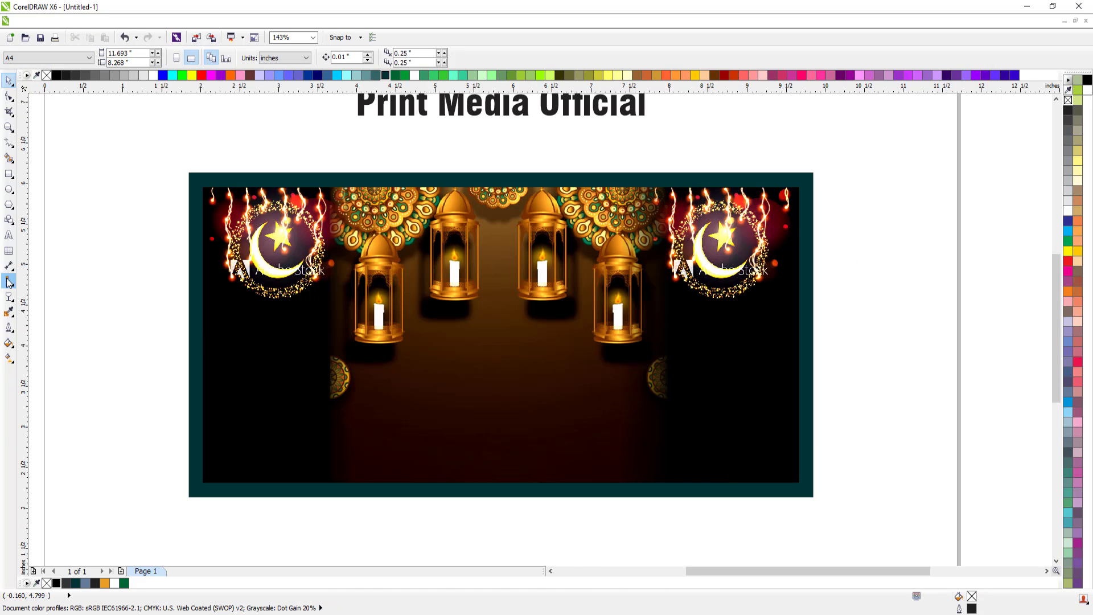
pyautogui.click(9, 173)
pyautogui.moveTo(86, 231); pyautogui.dragTo(173, 337)
pyautogui.press('space')
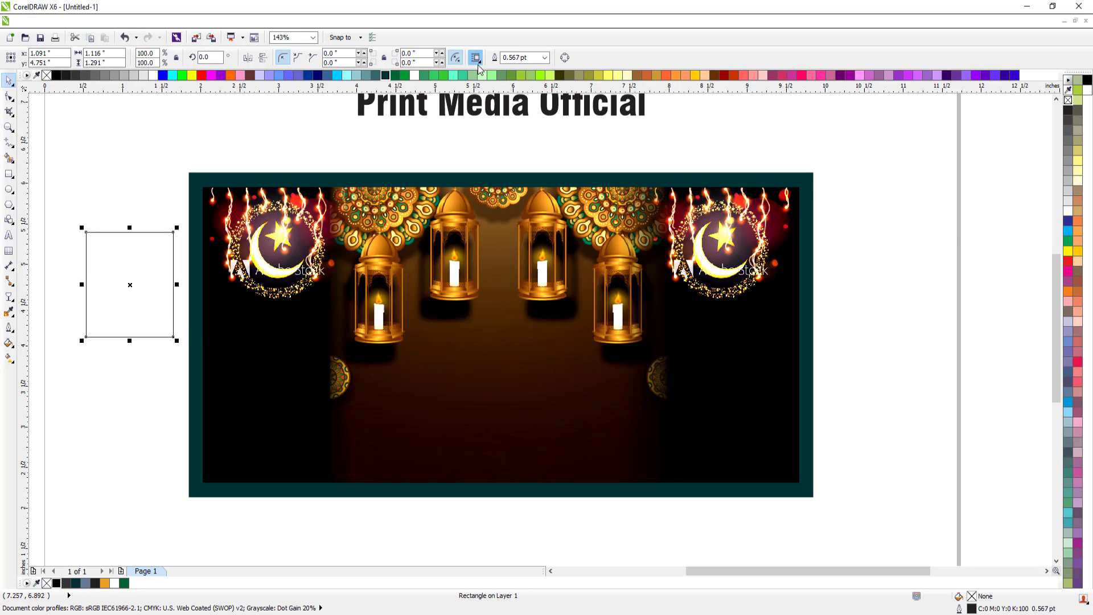
pyautogui.click(201, 75)
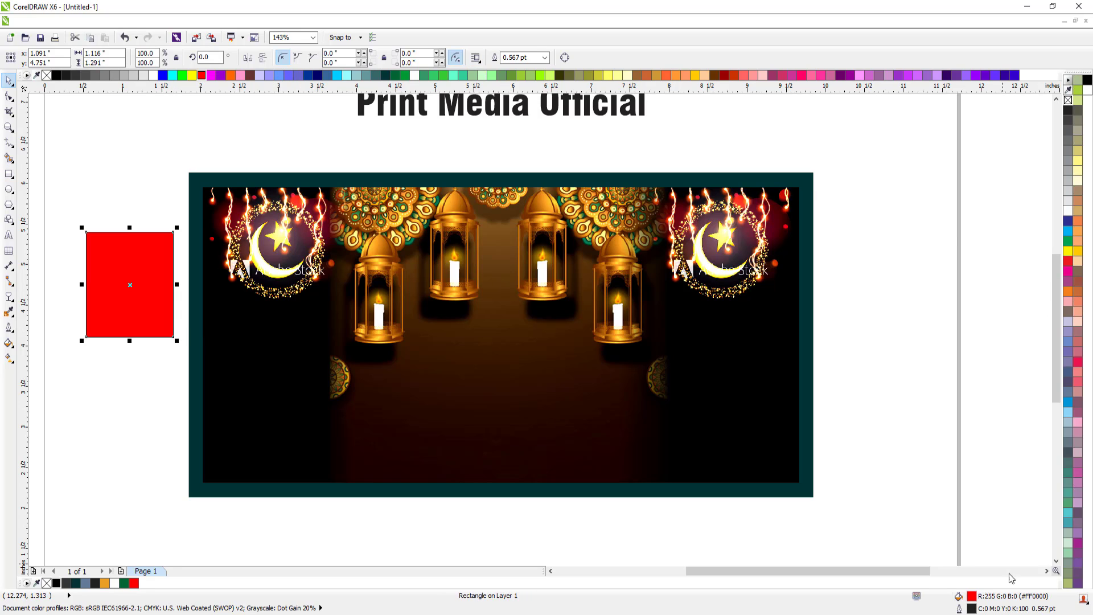
# Change the small rectangle's fill to a dark red to add that colour to the document palette, and delete the rectangle.
pyautogui.doubleClick(972, 596)
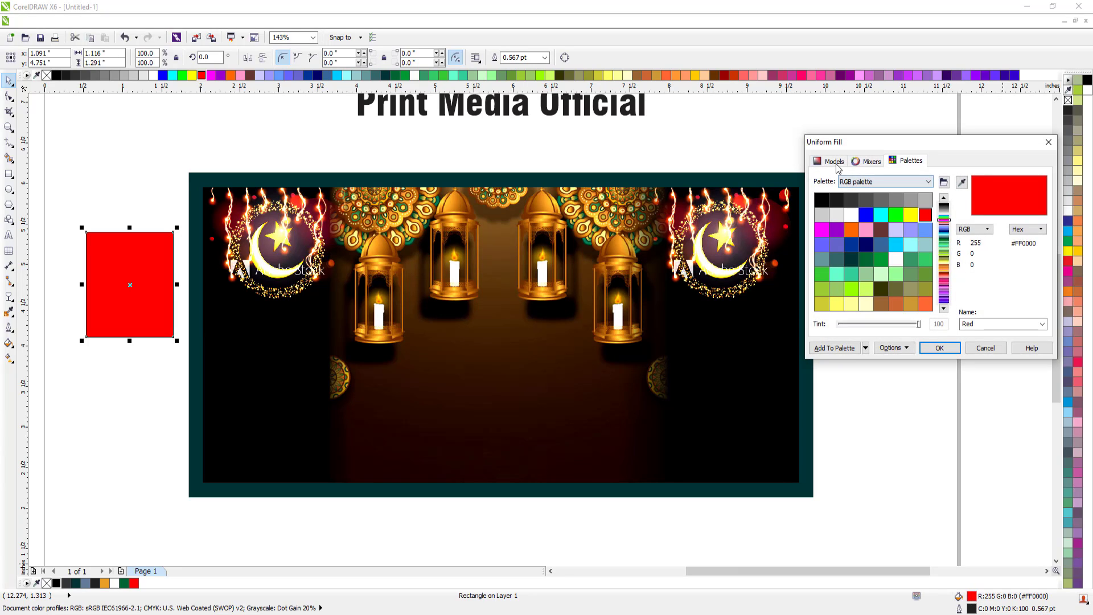
pyautogui.moveTo(936, 198); pyautogui.dragTo(917, 281)
pyautogui.press('Return')
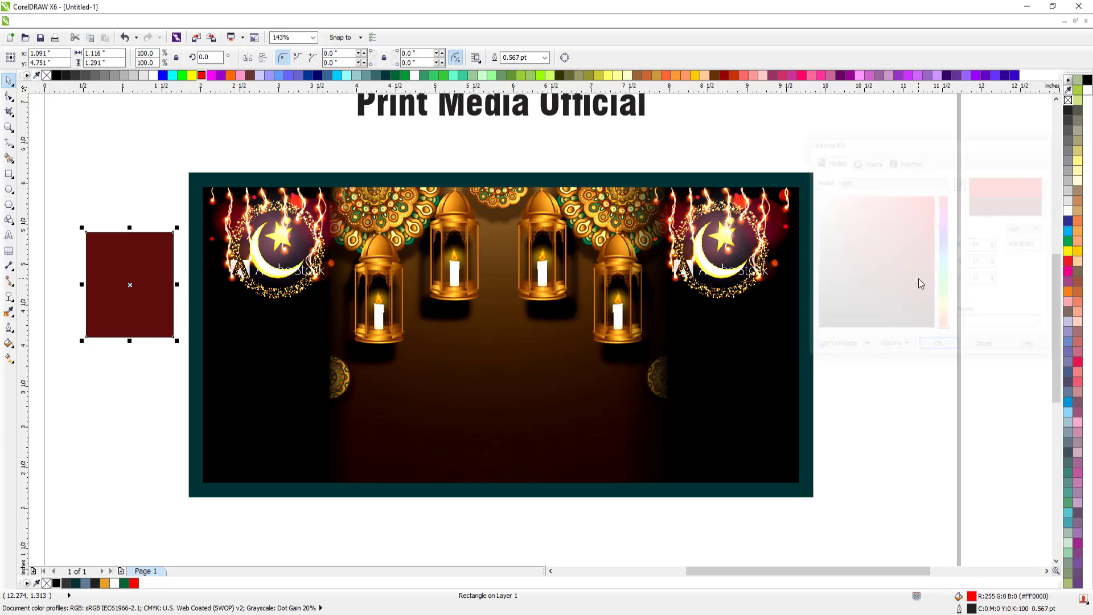
pyautogui.press('Delete')
# Give the black background rectangle a linear 270-degree gradient fill from black above to the dark red below.
pyautogui.click(433, 356)
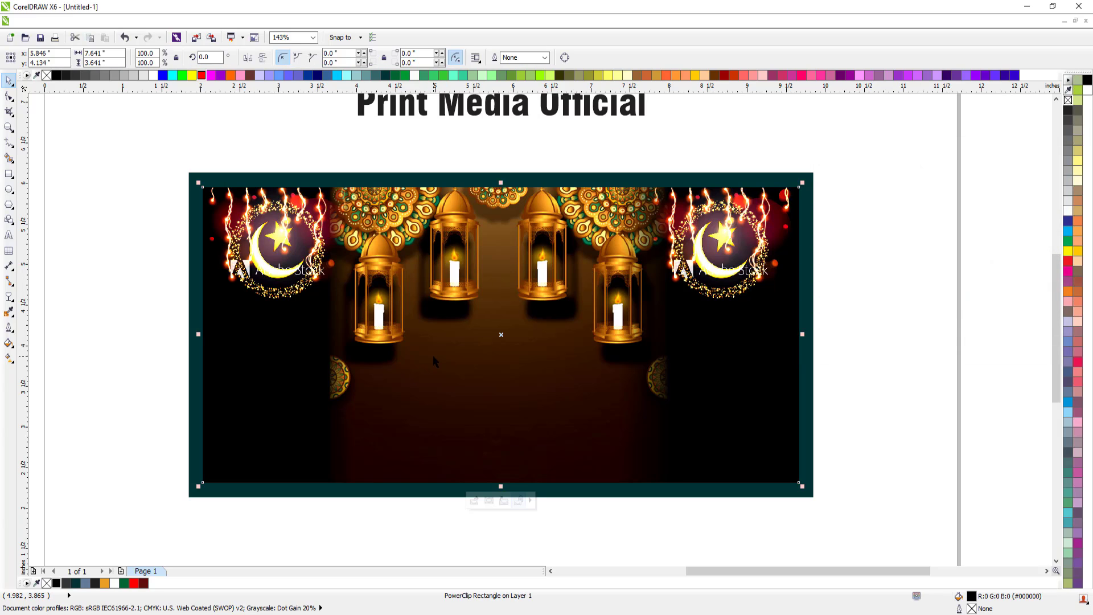
pyautogui.press('g')
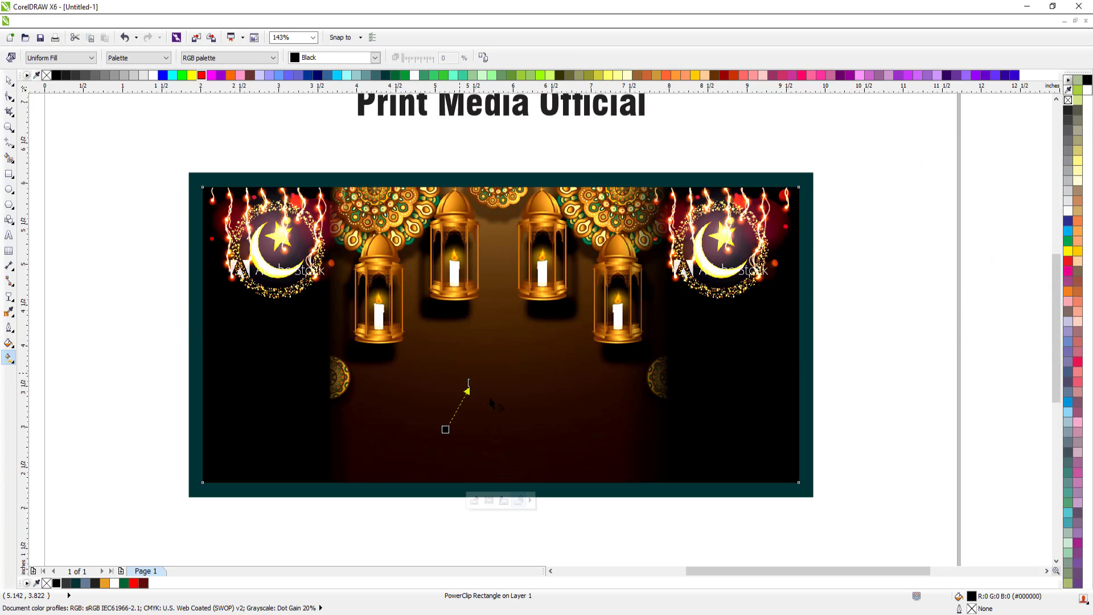
pyautogui.moveTo(446, 429); pyautogui.dragTo(445, 470)
pyautogui.moveTo(446, 338); pyautogui.dragTo(446, 316)
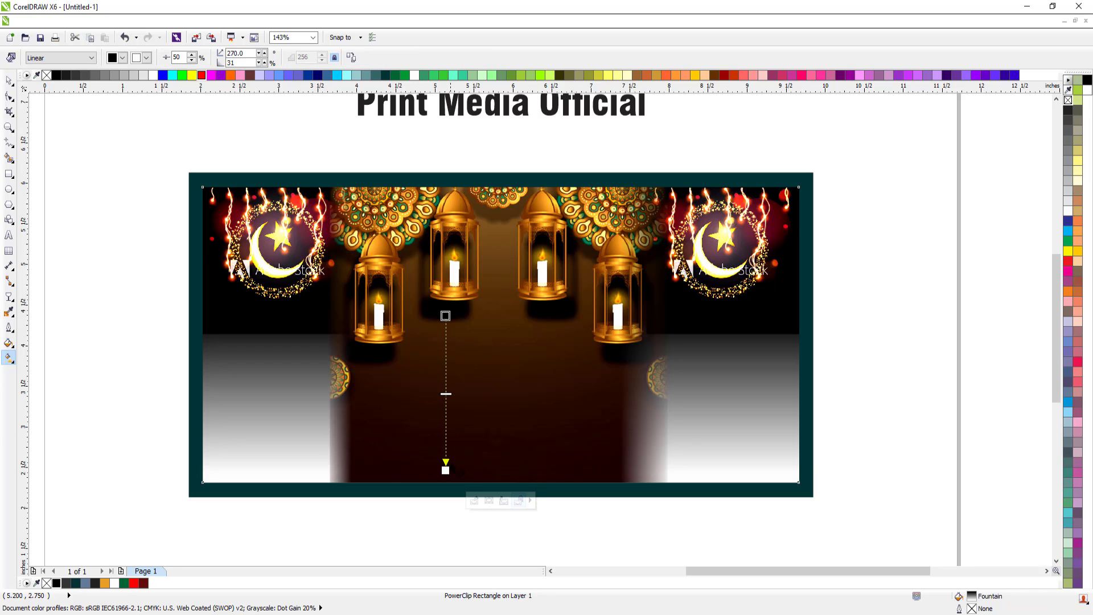
pyautogui.click(446, 470)
pyautogui.click(145, 583)
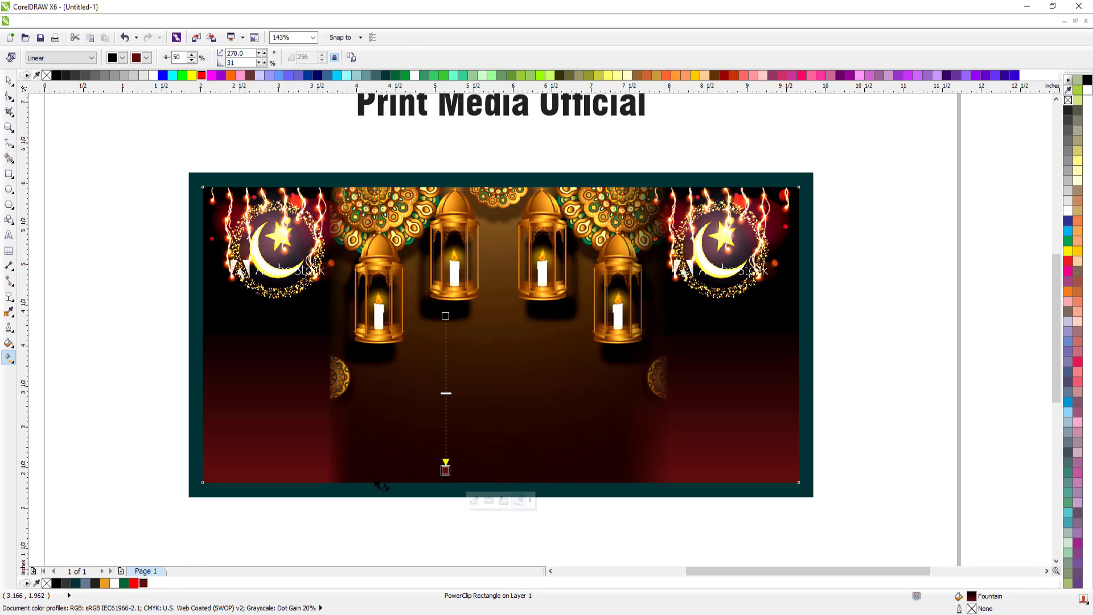
# Extend the gradient's dark red end below the banner, lower its black start and move the midpoint to about 66%.
pyautogui.moveTo(446, 470); pyautogui.dragTo(446, 548)
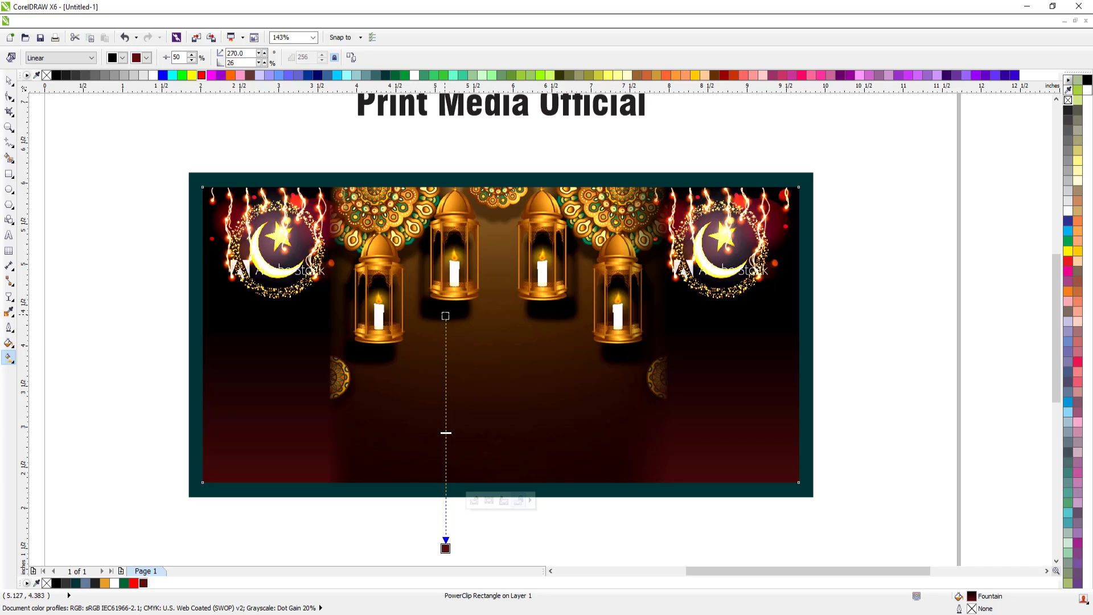
pyautogui.moveTo(446, 315); pyautogui.dragTo(446, 365)
pyautogui.moveTo(446, 457); pyautogui.dragTo(446, 487)
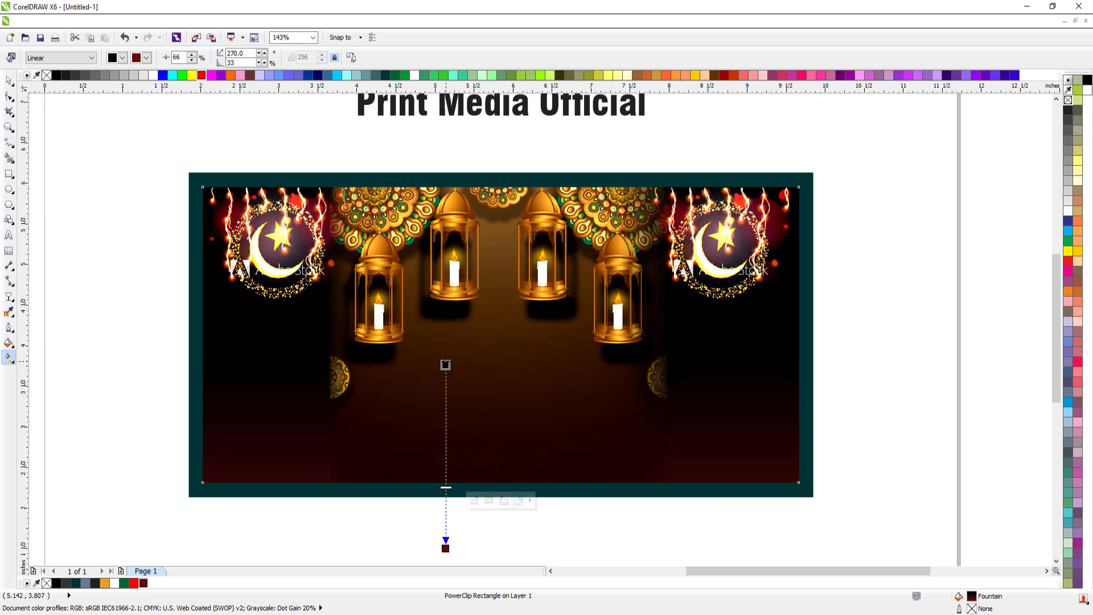
# Lower the black start of the background rectangle's gradient slightly and finish editing the fill.
pyautogui.moveTo(445, 365); pyautogui.dragTo(446, 371)
pyautogui.press('space')
pyautogui.press('Escape')
pyautogui.scroll(-2, 442, 331)
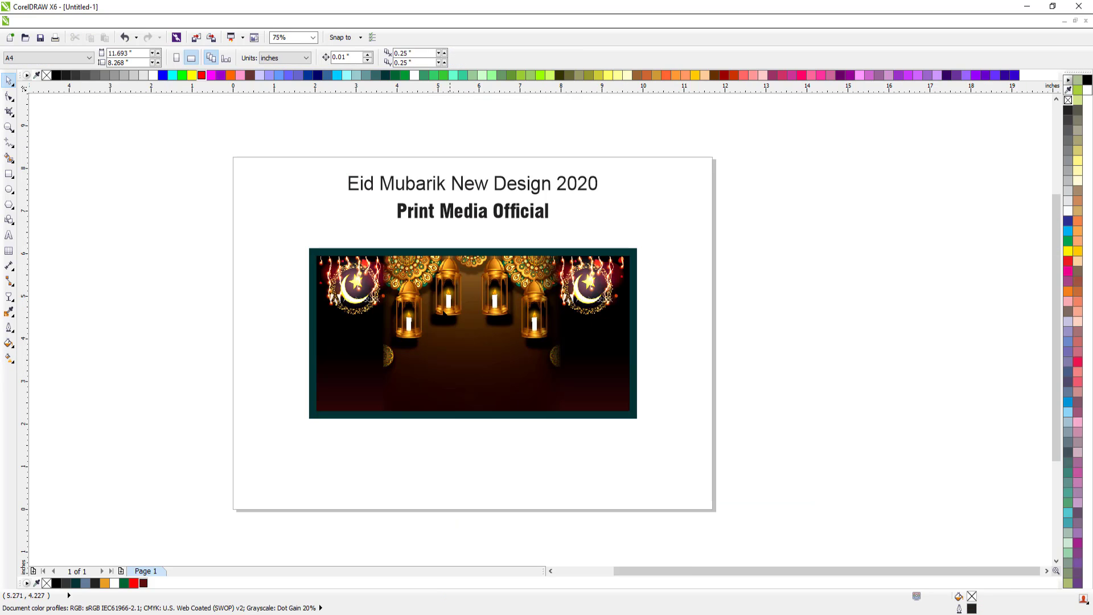
pyautogui.press('F2')
pyautogui.moveTo(222, 223); pyautogui.dragTo(776, 470)
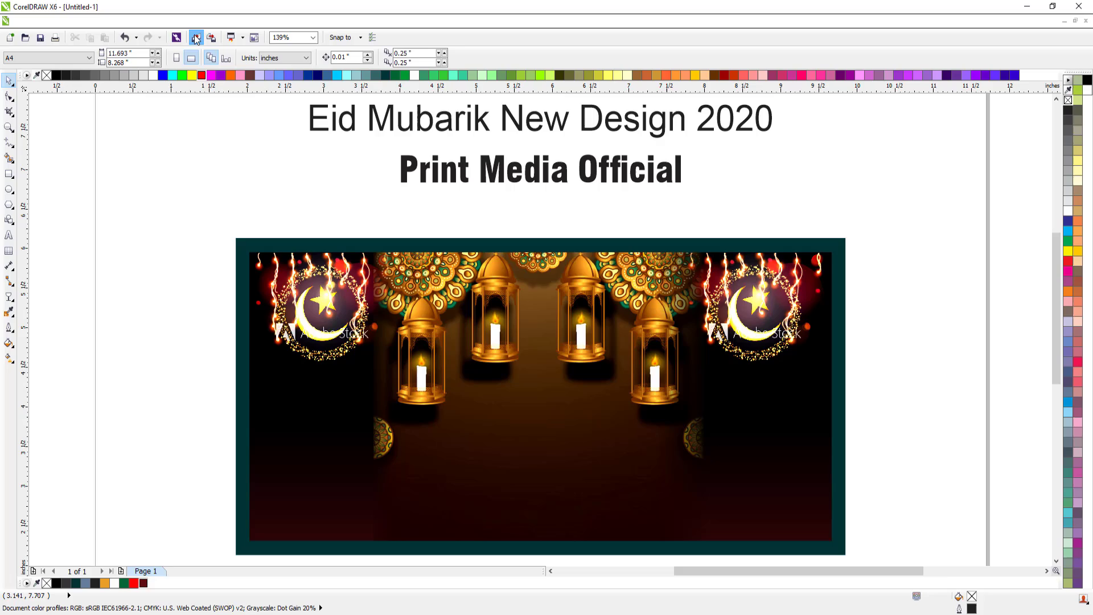
# Import the Eid mubarik CorelDRAW file from the Eid folder and place it about 1.5 inches wide beside the banner.
pyautogui.click(196, 37)
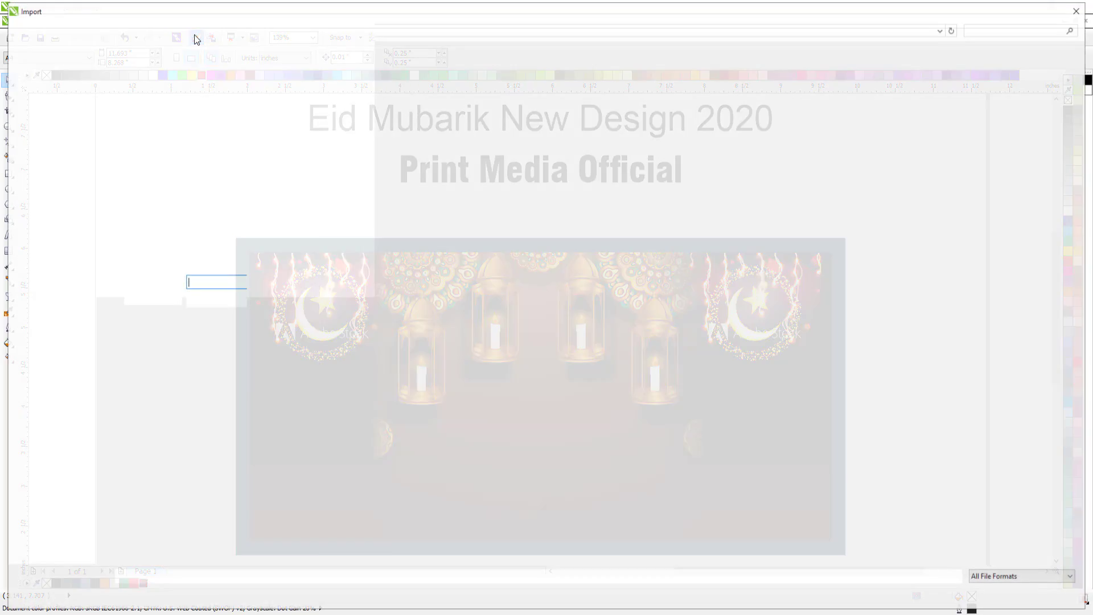
pyautogui.press('BackSpace')
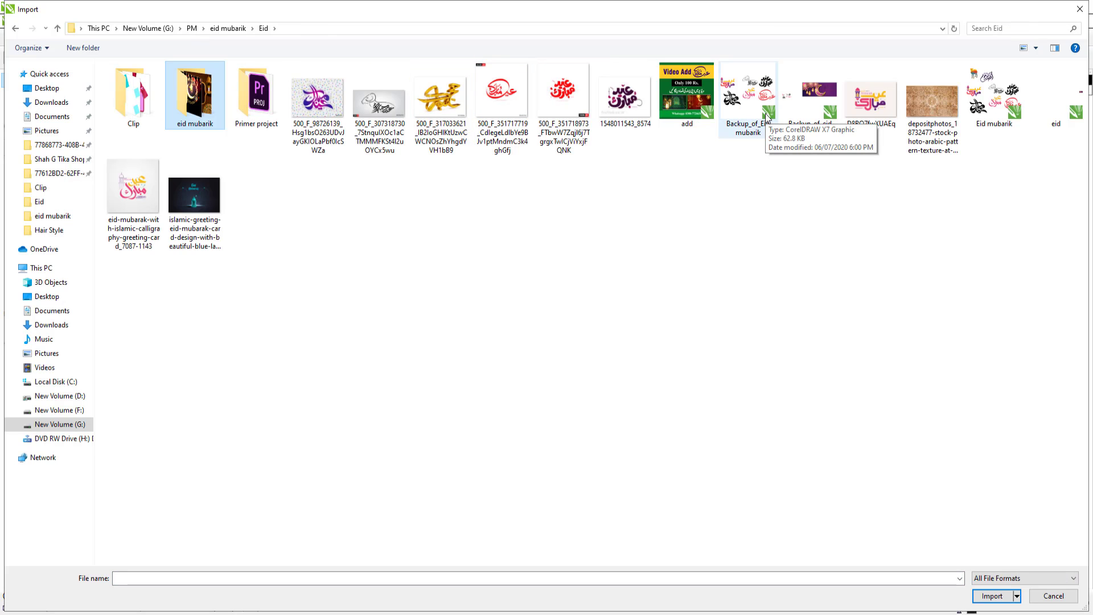
pyautogui.doubleClick(995, 97)
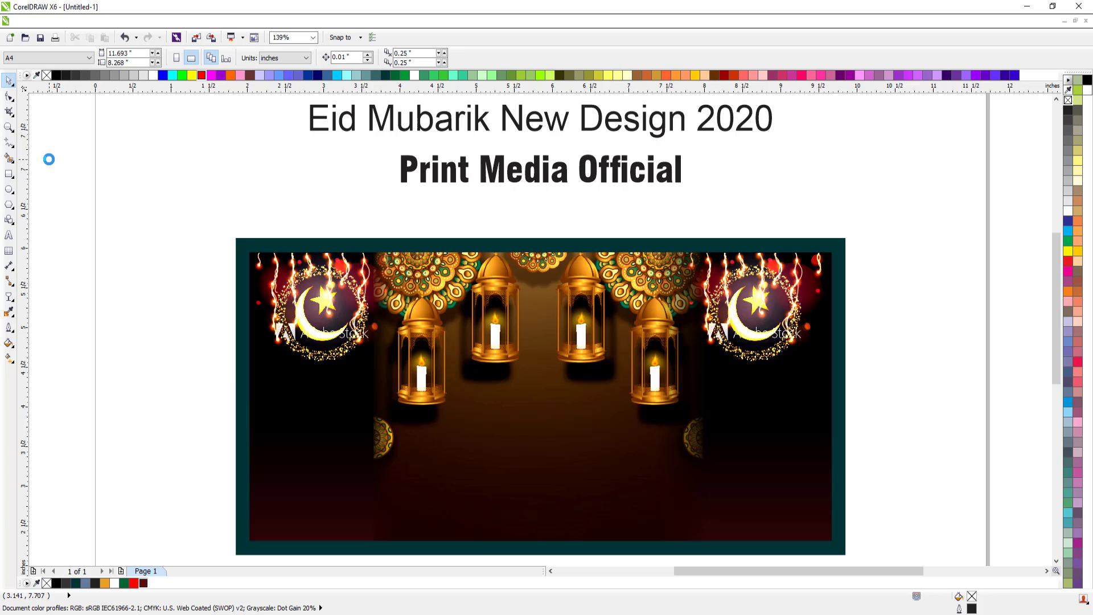
pyautogui.moveTo(50, 149); pyautogui.dragTo(165, 302)
# Move the imported calligraphy artwork off the page to the left and ungroup it into separate designs.
pyautogui.scroll(-3, 179, 240)
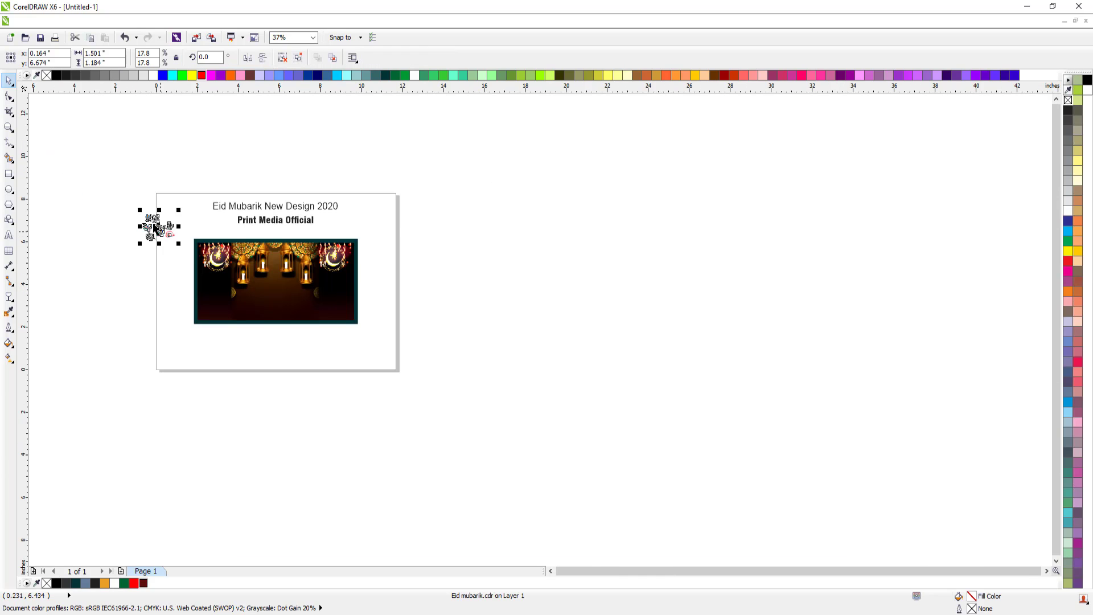
pyautogui.scroll(2, 489, 379)
pyautogui.moveTo(349, 221); pyautogui.dragTo(209, 226)
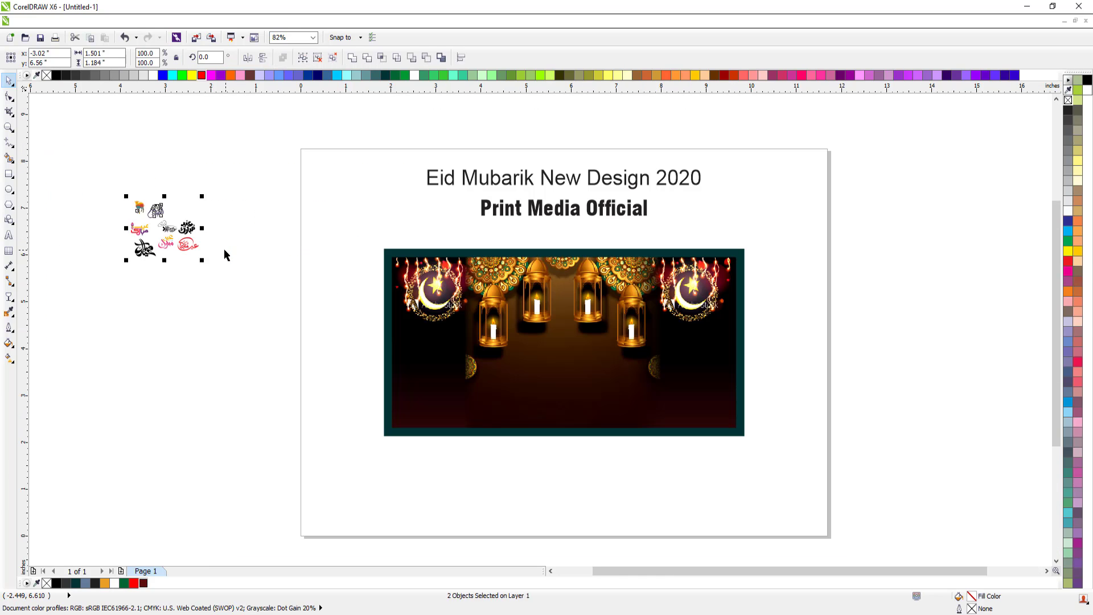
pyautogui.click(226, 254)
pyautogui.scroll(2, 179, 237)
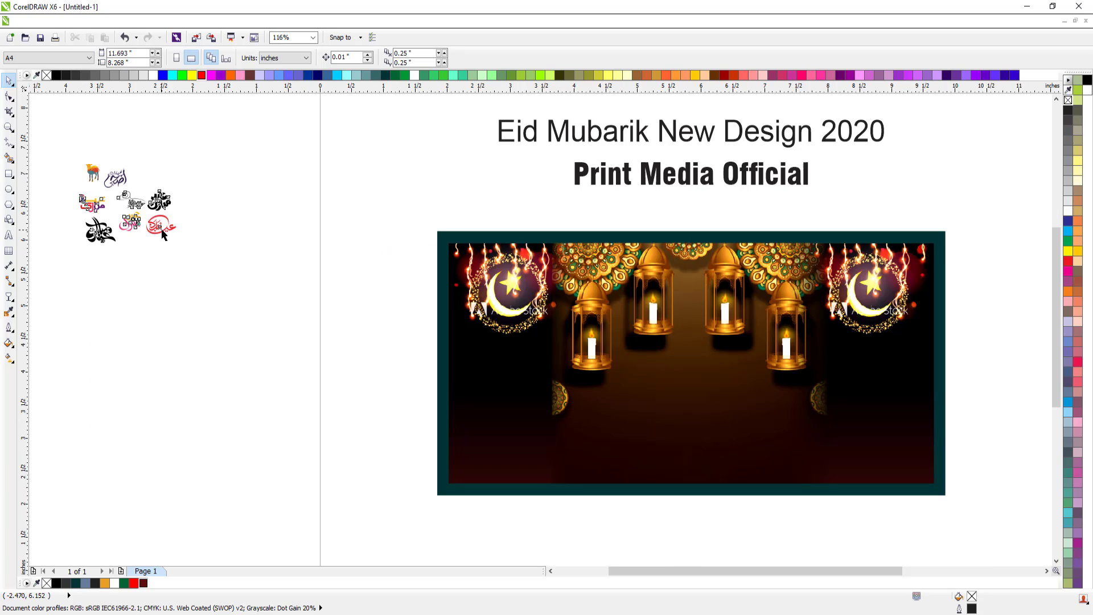
pyautogui.doubleClick(162, 229)
pyautogui.hotkey('ctrl', 'u')
pyautogui.moveTo(63, 183); pyautogui.dragTo(115, 226)
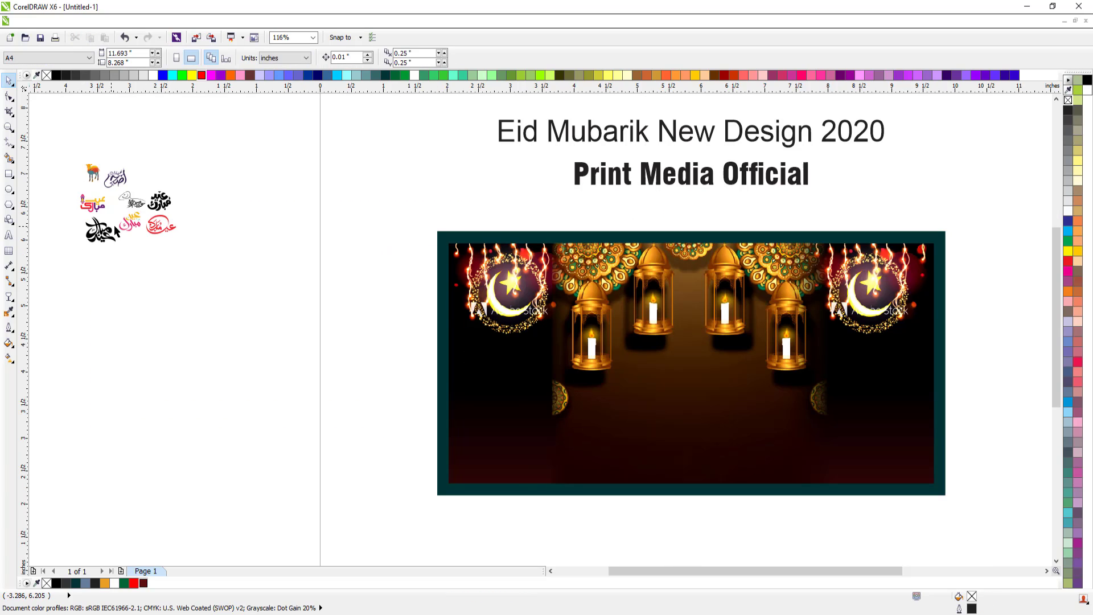
# Copy the yellow-and-pink calligraphy onto the banner's lower centre and enlarge it to about 2.47 by 2.04 inches.
pyautogui.click(131, 221)
pyautogui.moveTo(650, 438); pyautogui.dragTo(650, 440)
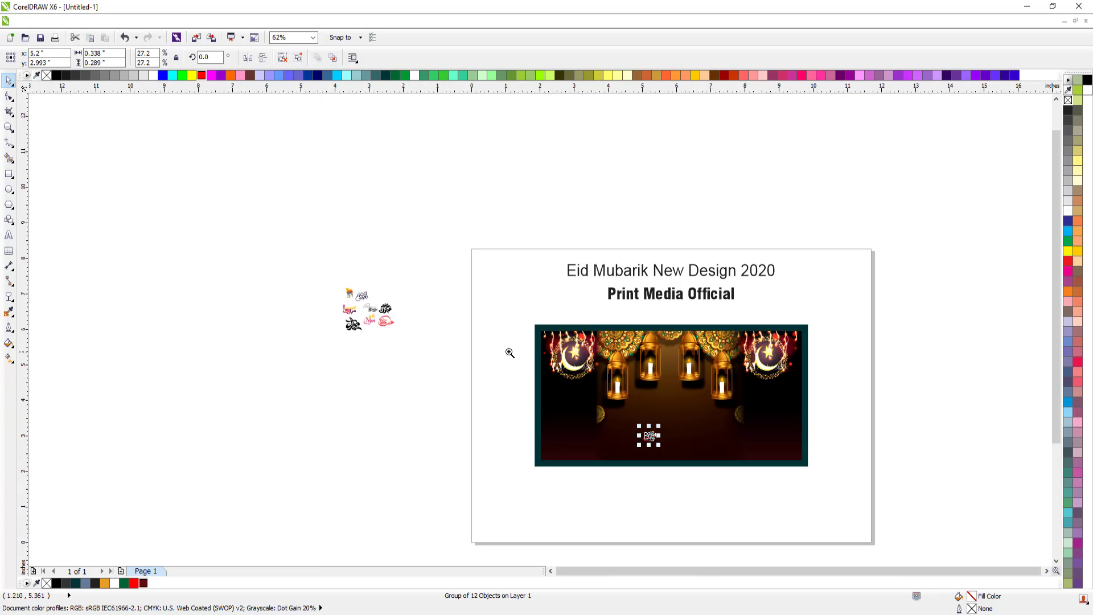
pyautogui.scroll(2, 510, 351)
pyautogui.moveTo(461, 311); pyautogui.dragTo(555, 232)
pyautogui.moveTo(517, 279)
pyautogui.mouseDown()
pyautogui.moveTo(523, 248)
pyautogui.moveTo(516, 282)
pyautogui.mouseUp()
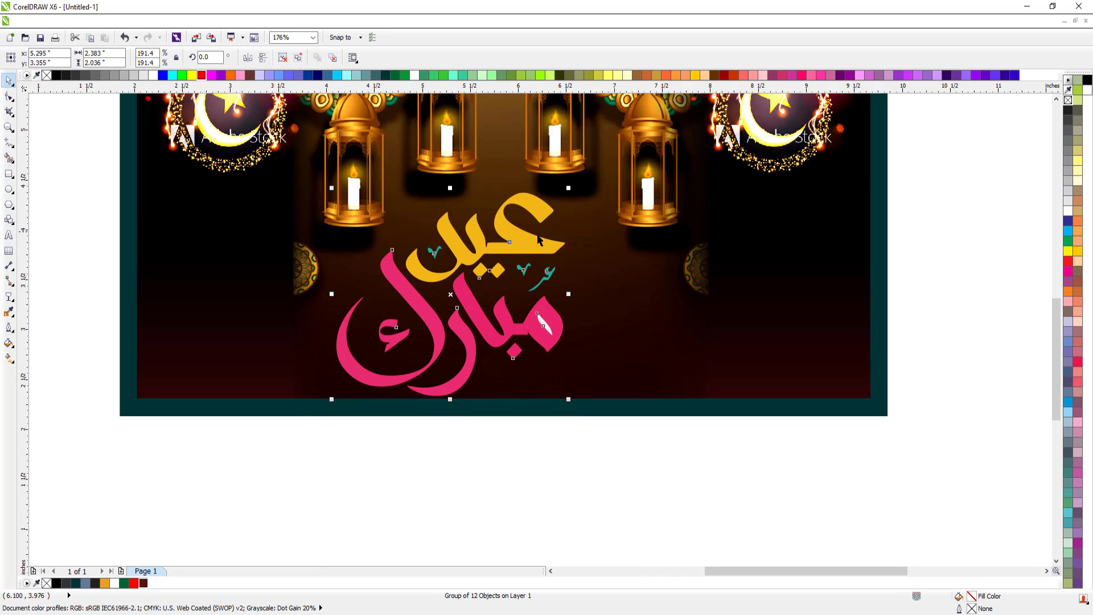
pyautogui.scroll(-2, 658, 341)
pyautogui.scroll(3, 655, 335)
pyautogui.moveTo(628, 339); pyautogui.dragTo(639, 340)
# Delete the white piece inside the first letter of the calligraphy's pink lower word.
pyautogui.keyDown('ctrl'); pyautogui.click(605, 379); pyautogui.keyUp('ctrl')
pyautogui.press('Delete')
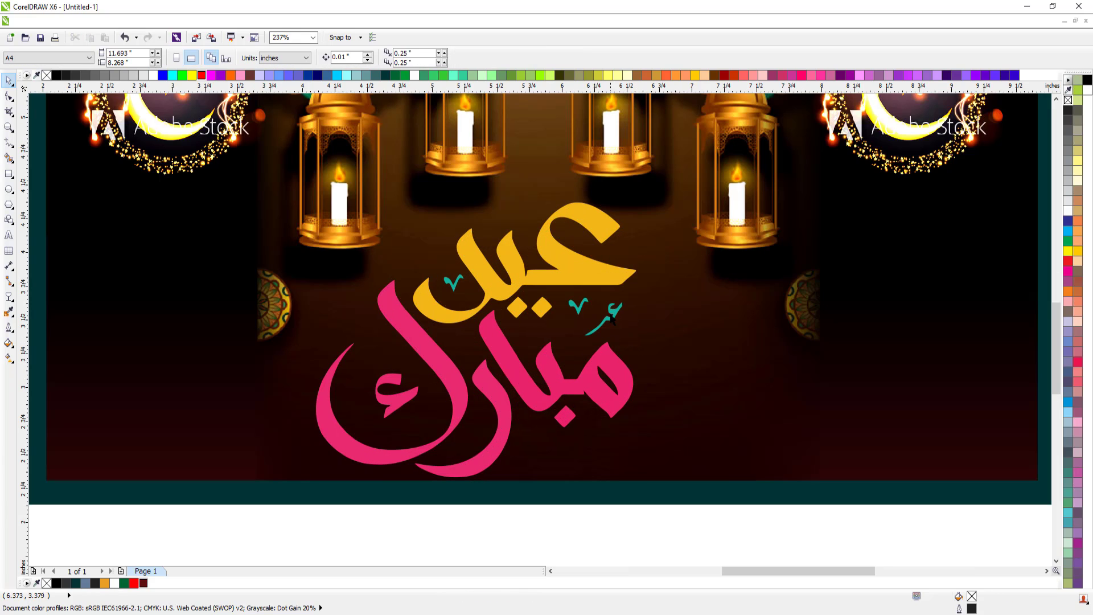
pyautogui.keyDown('ctrl'); pyautogui.click(611, 311); pyautogui.keyUp('ctrl')
pyautogui.press('Delete')
pyautogui.scroll(-2, 609, 308)
pyautogui.moveTo(451, 239); pyautogui.dragTo(715, 433)
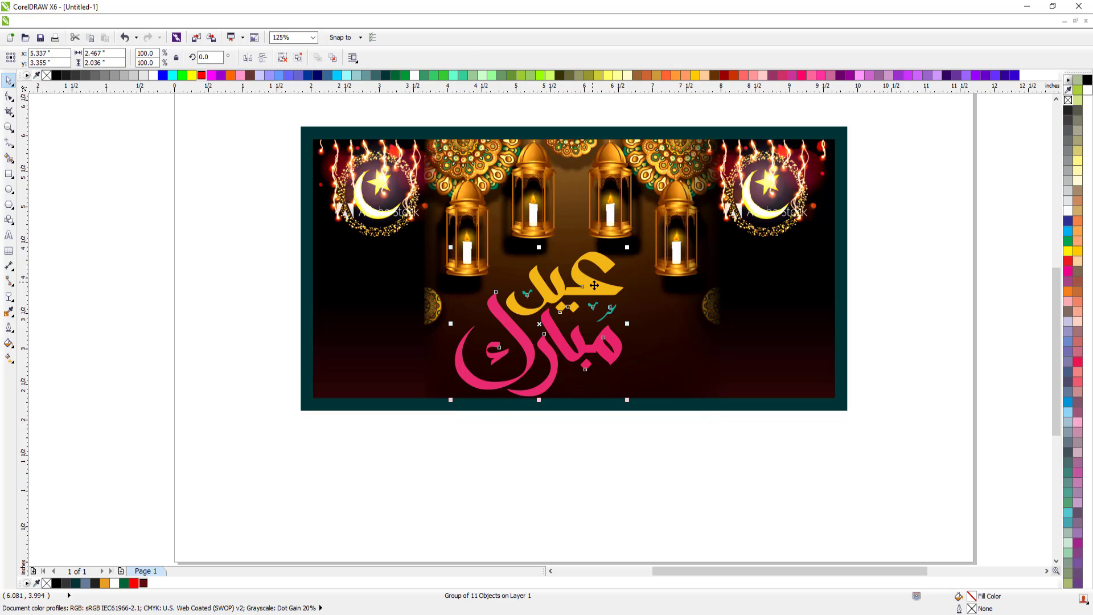
# Move the calligraphy slightly up and to the right below the lanterns and resize it to about 2.5 by 1.87 inches.
pyautogui.moveTo(550, 268); pyautogui.dragTo(555, 264)
pyautogui.scroll(-1, 599, 279)
pyautogui.press('F2')
pyautogui.moveTo(394, 214); pyautogui.dragTo(740, 371)
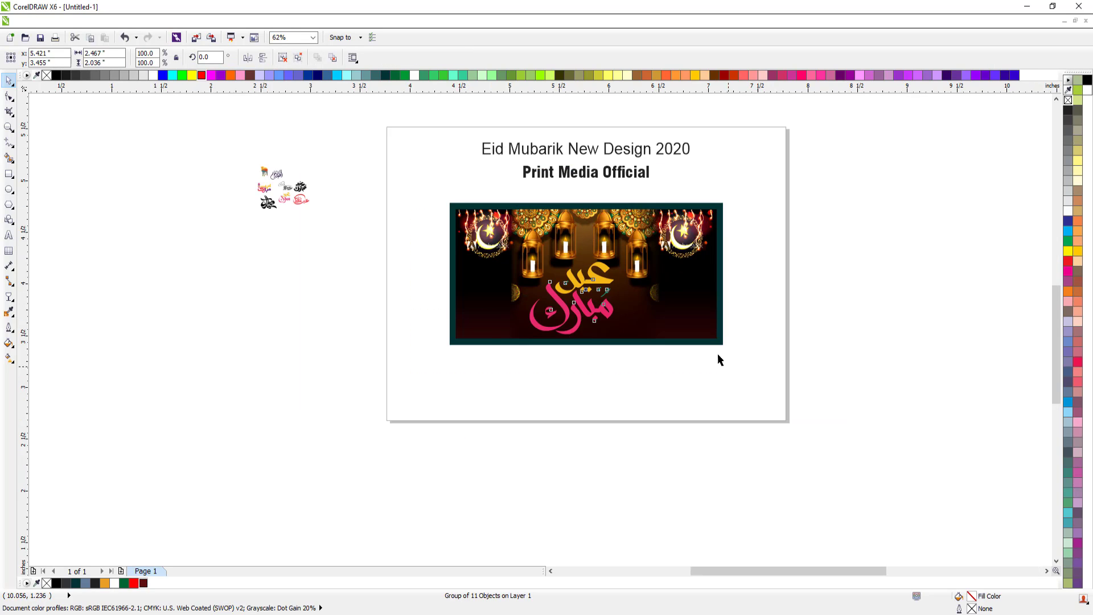
pyautogui.moveTo(679, 340); pyautogui.dragTo(687, 340)
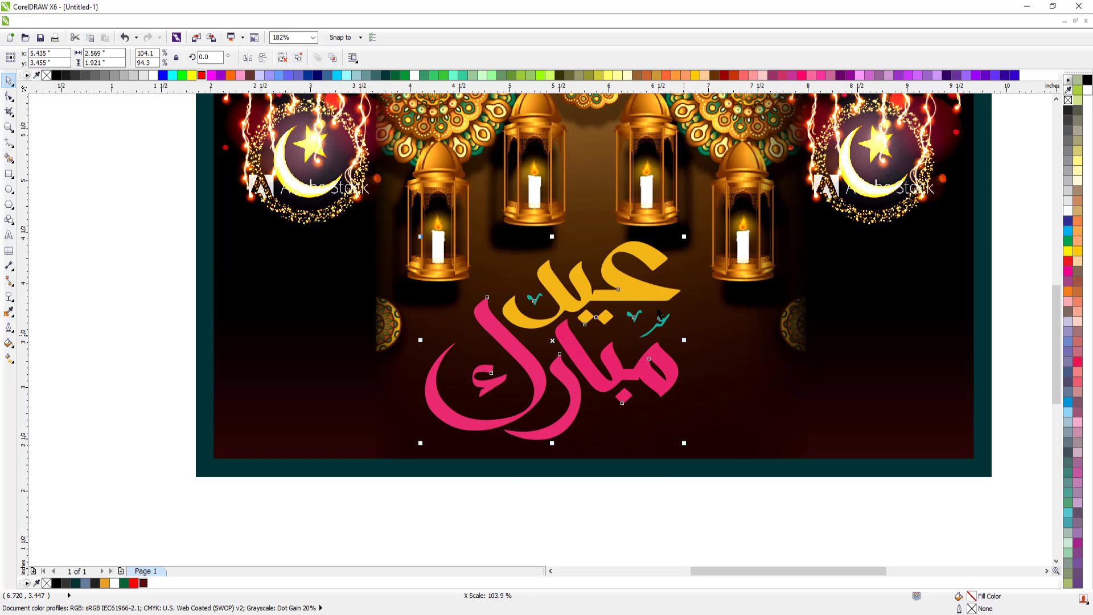
pyautogui.click(647, 283)
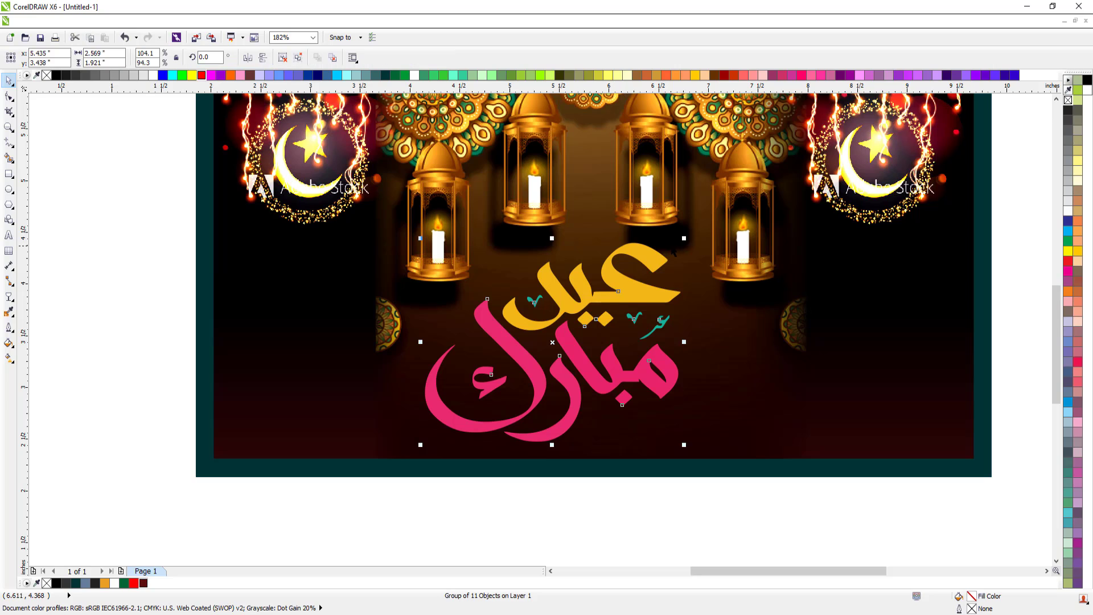
pyautogui.moveTo(683, 238); pyautogui.dragTo(680, 241)
# Enlarge the calligraphy to about 2.56 by 1.92 inches.
pyautogui.scroll(-3, 592, 256)
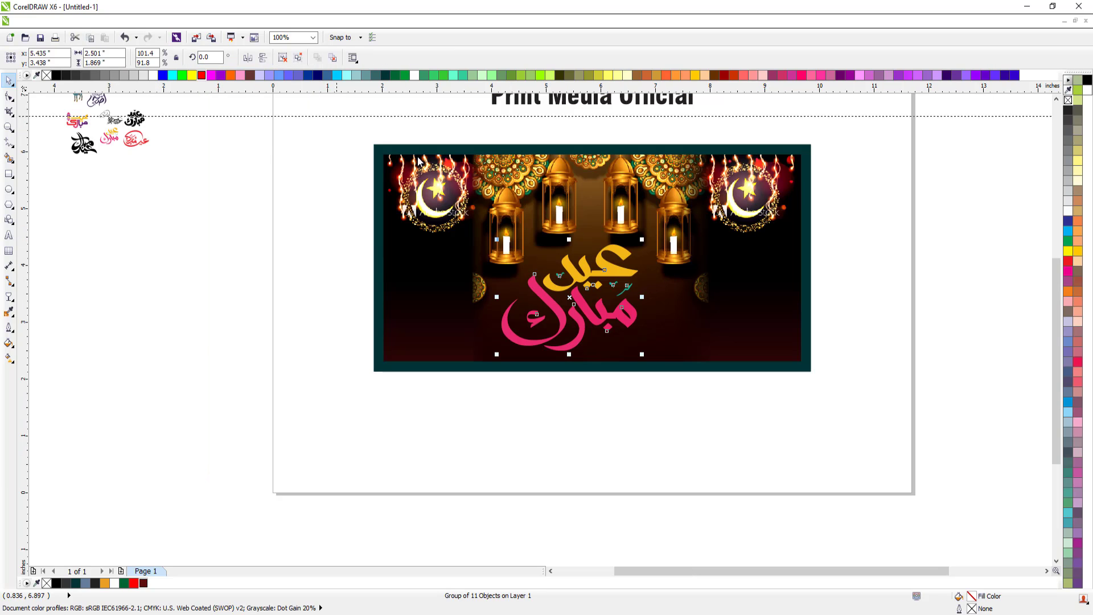
pyautogui.click(882, 411)
pyautogui.moveTo(315, 121); pyautogui.dragTo(911, 456)
pyautogui.click(548, 308)
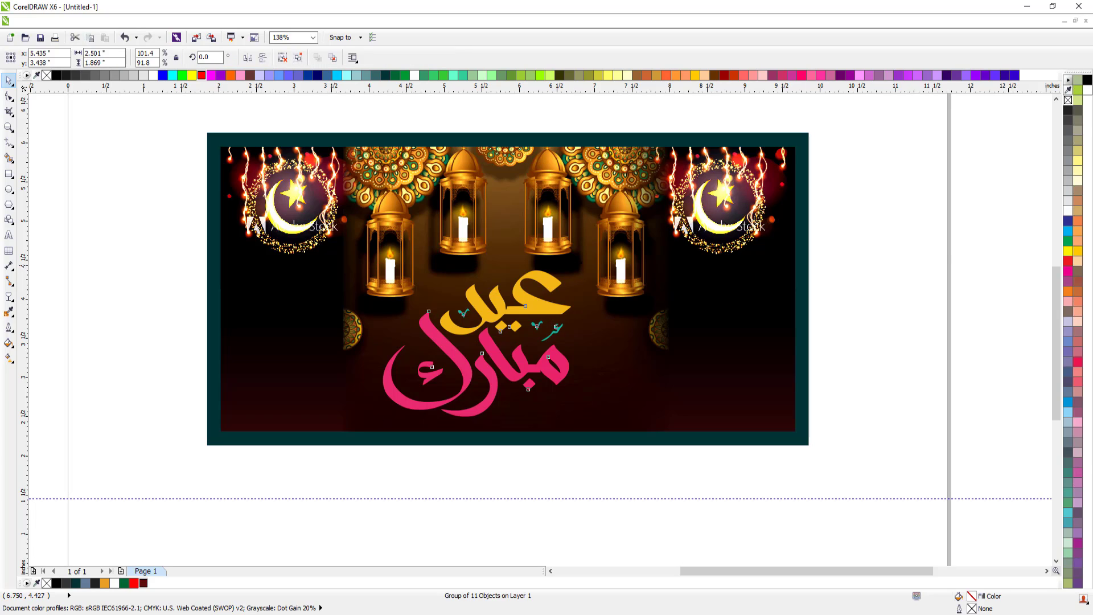
pyautogui.moveTo(572, 265); pyautogui.dragTo(575, 264)
pyautogui.moveTo(576, 419); pyautogui.dragTo(579, 422)
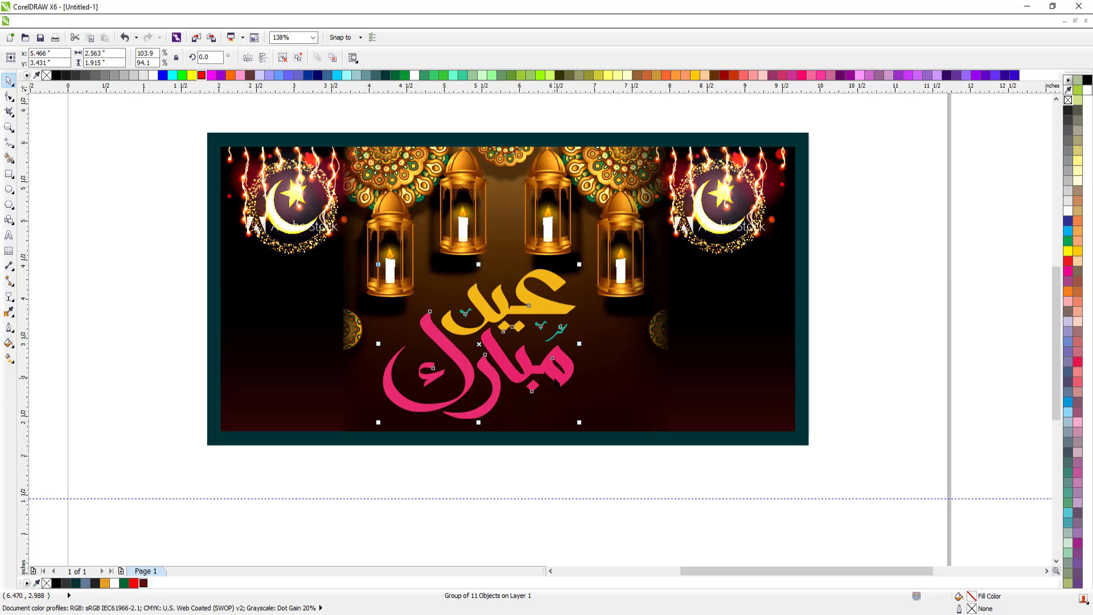
# Ungroup the calligraphy and fill its upper word with yellow #FFCC00.
pyautogui.keyDown('ctrl'); pyautogui.click(554, 375); pyautogui.keyUp('ctrl')
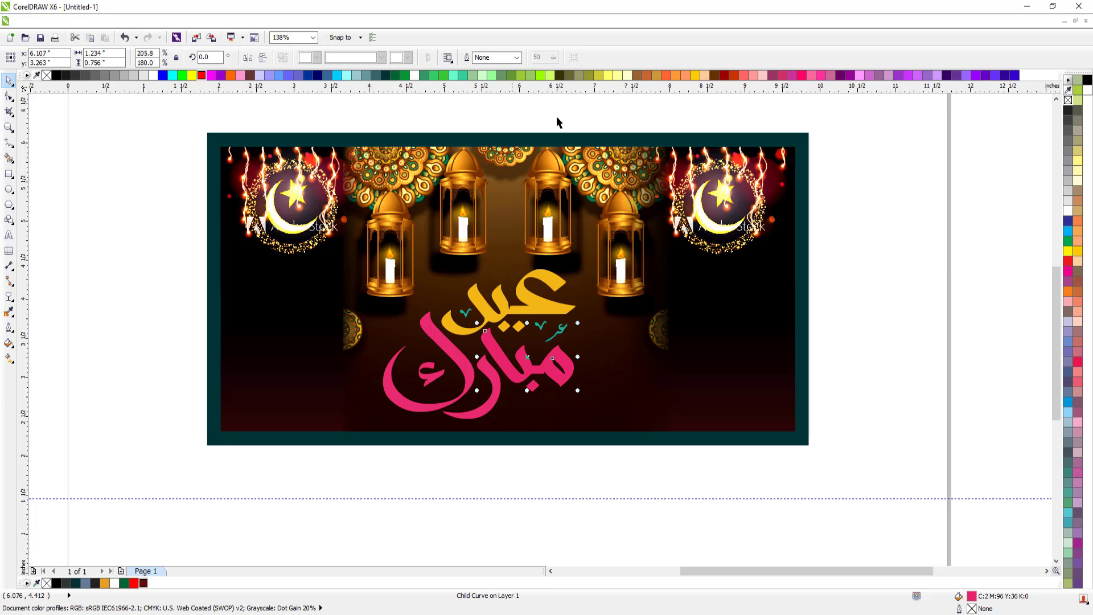
pyautogui.press('Escape')
pyautogui.click(509, 309)
pyautogui.hotkey('ctrl', 'u')
pyautogui.press('Escape')
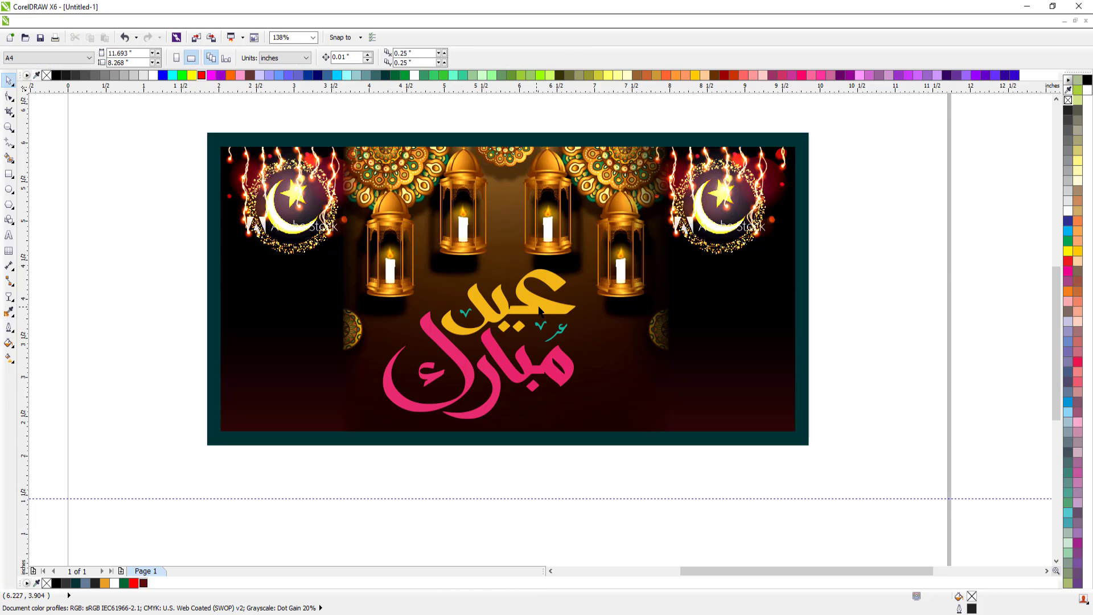
pyautogui.click(540, 304)
pyautogui.click(696, 76)
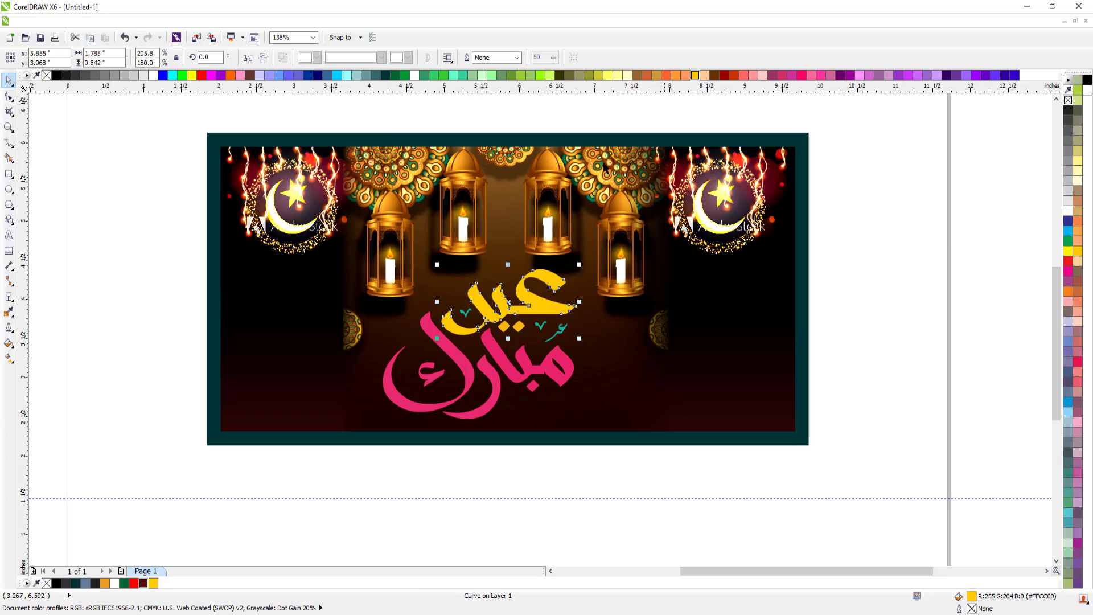
# Group the two teal marks between the upper and lower words on the calligraphy's right side.
pyautogui.press('Escape')
pyautogui.click(541, 327)
pyautogui.keyDown('shift'); pyautogui.click(558, 330); pyautogui.keyUp('shift')
pyautogui.hotkey('ctrl', 'g')
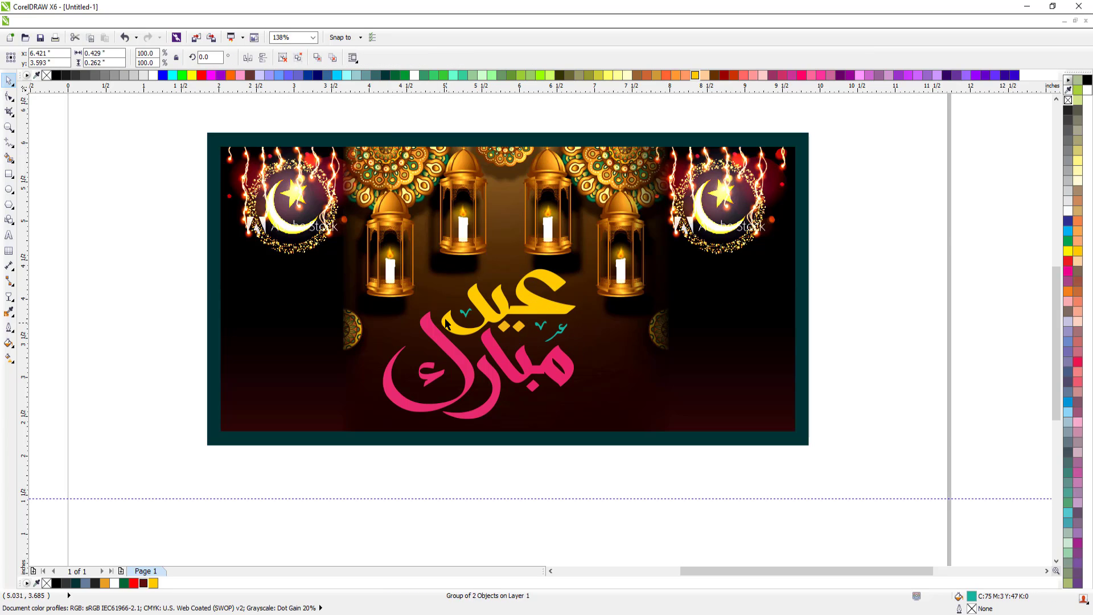
pyautogui.press('Escape')
pyautogui.hotkey('ctrl', 'a')
pyautogui.hotkey('ctrl', 'g')
pyautogui.hotkey('ctrl', 'z')
pyautogui.press('Escape')
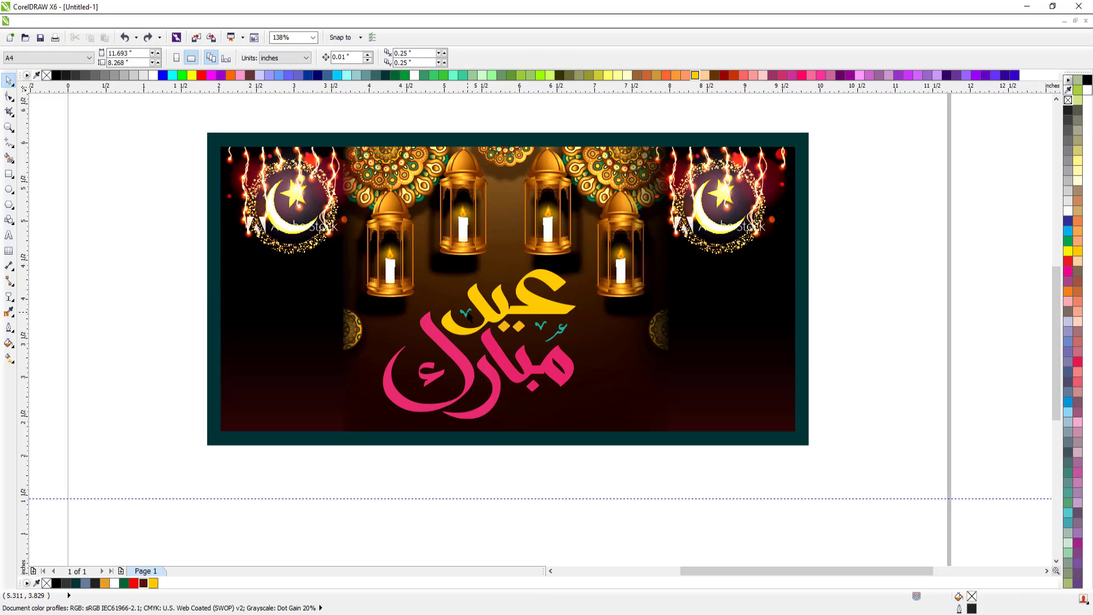
# Group the teal mark on the upper word's left side with the grouped teal marks.
pyautogui.click(466, 313)
pyautogui.keyDown('shift'); pyautogui.click(562, 330); pyautogui.keyUp('shift')
pyautogui.hotkey('ctrl', 'g')
pyautogui.press('Escape')
# Group the pieces of the pink lower word and recolour them a brighter pink.
pyautogui.click(513, 369)
pyautogui.press('Escape')
pyautogui.moveTo(365, 295); pyautogui.dragTo(603, 453)
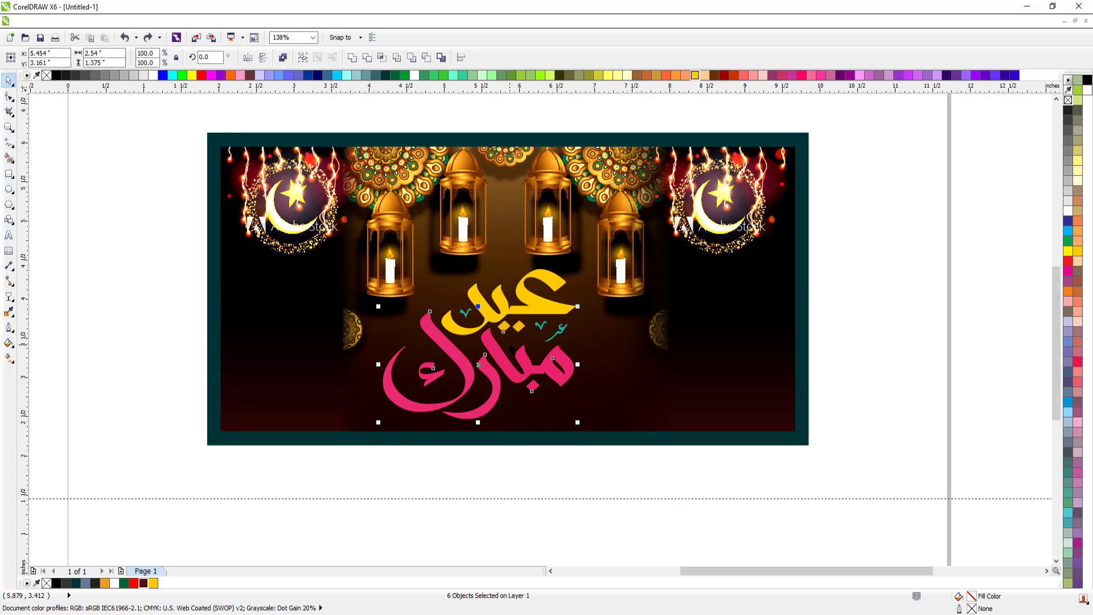
pyautogui.hotkey('ctrl', 'g')
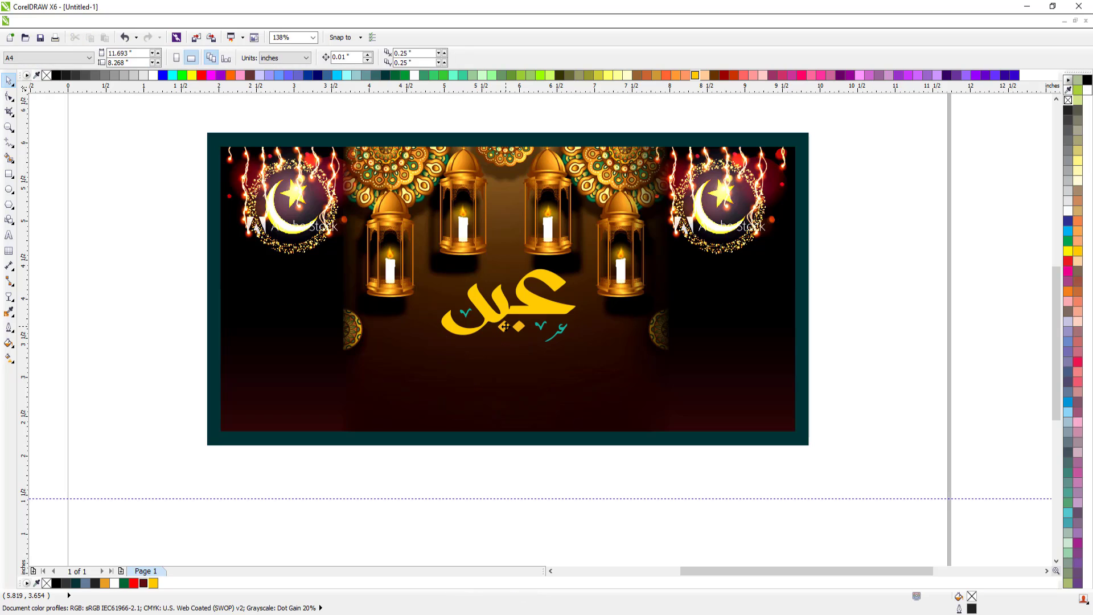
pyautogui.click(210, 75)
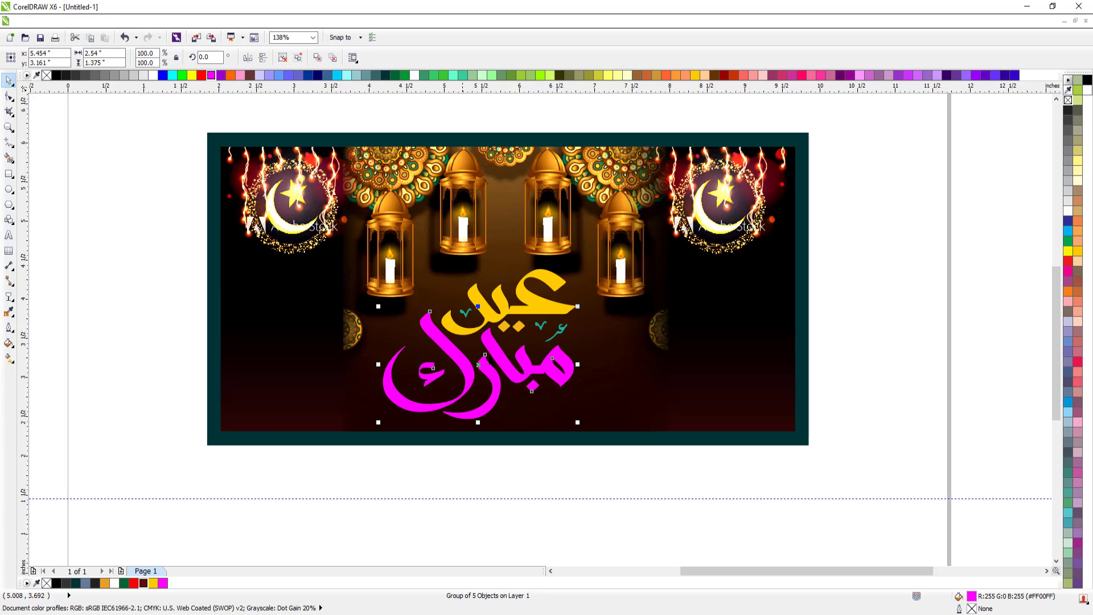
pyautogui.click(801, 75)
pyautogui.click(792, 75)
pyautogui.click(801, 75)
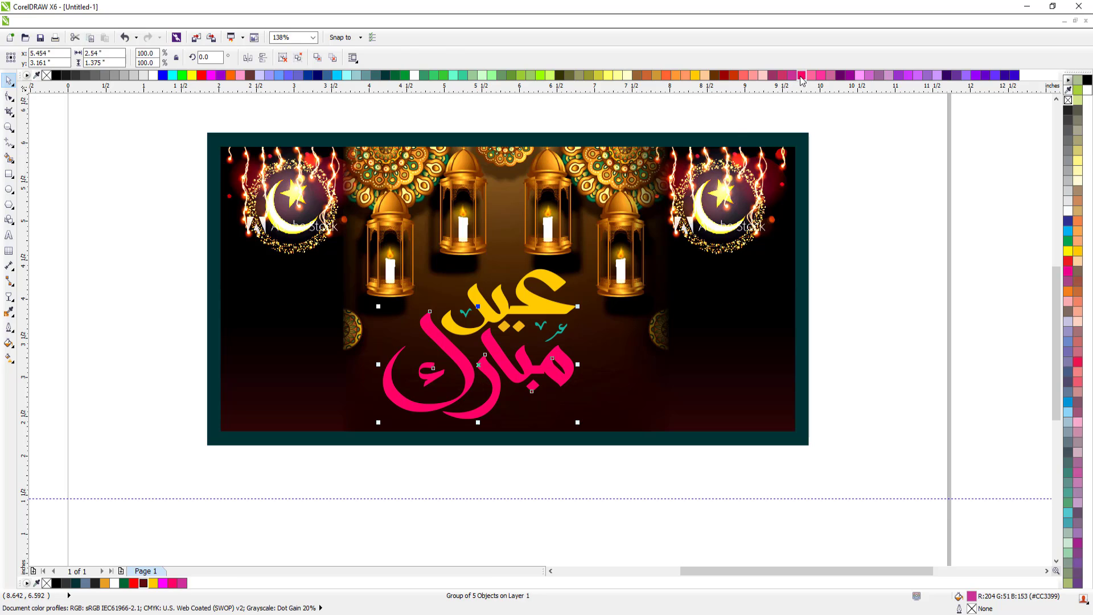
# Ungroup the lower word and group all the calligraphy pieces into one object.
pyautogui.hotkey('ctrl', 'u')
pyautogui.moveTo(276, 245); pyautogui.dragTo(642, 474)
pyautogui.hotkey('ctrl', 'g')
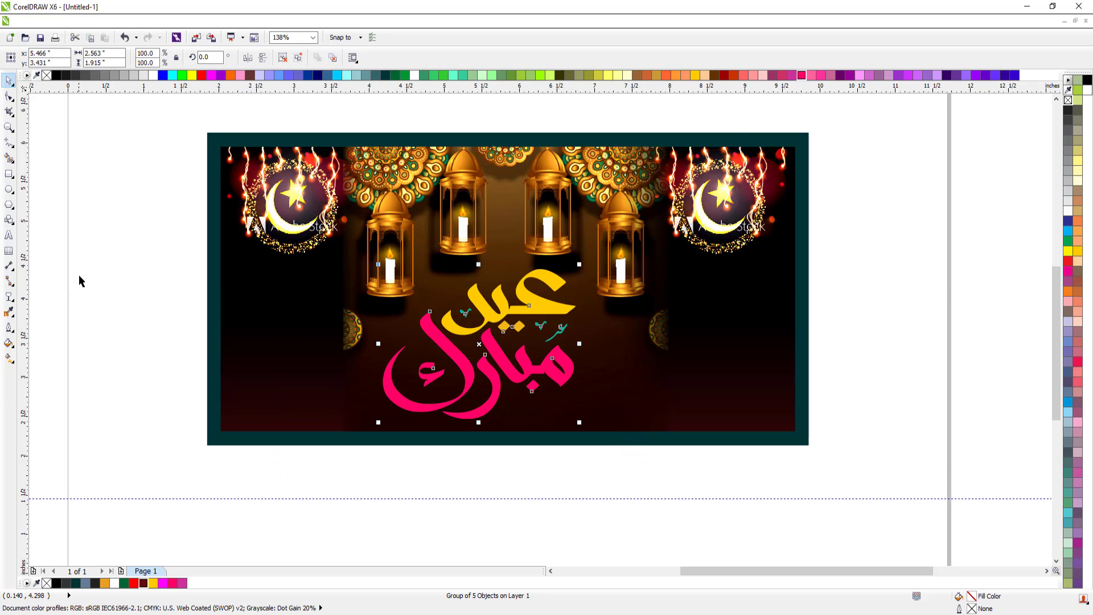
# Extrude the calligraphy group diagonally down and to the right, with the vanishing point offset about 1 inch across and 1.48 inches down.
pyautogui.click(15, 303)
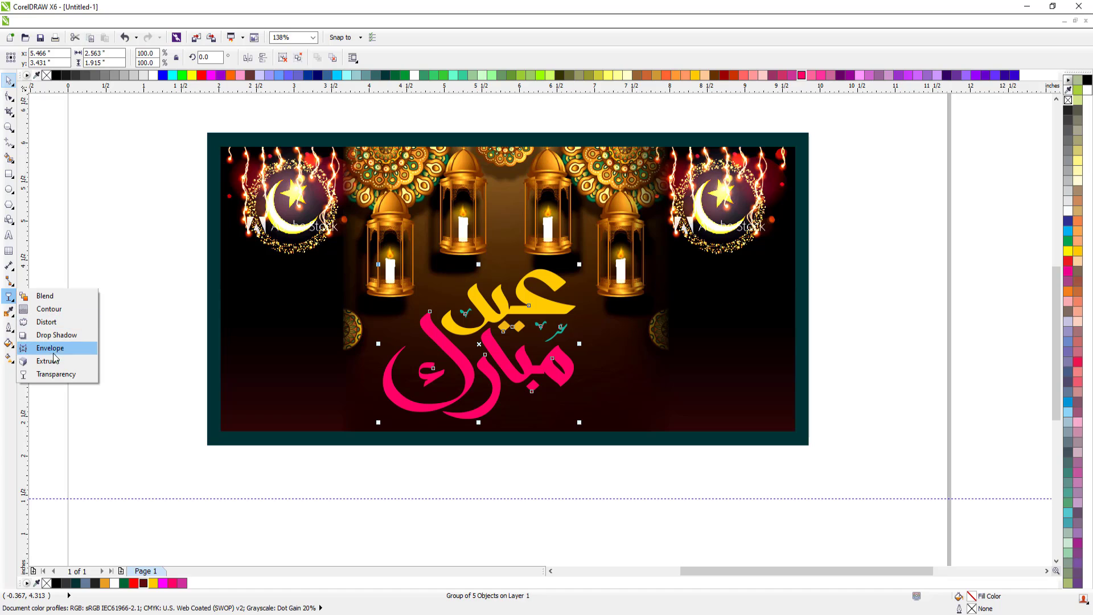
pyautogui.click(57, 361)
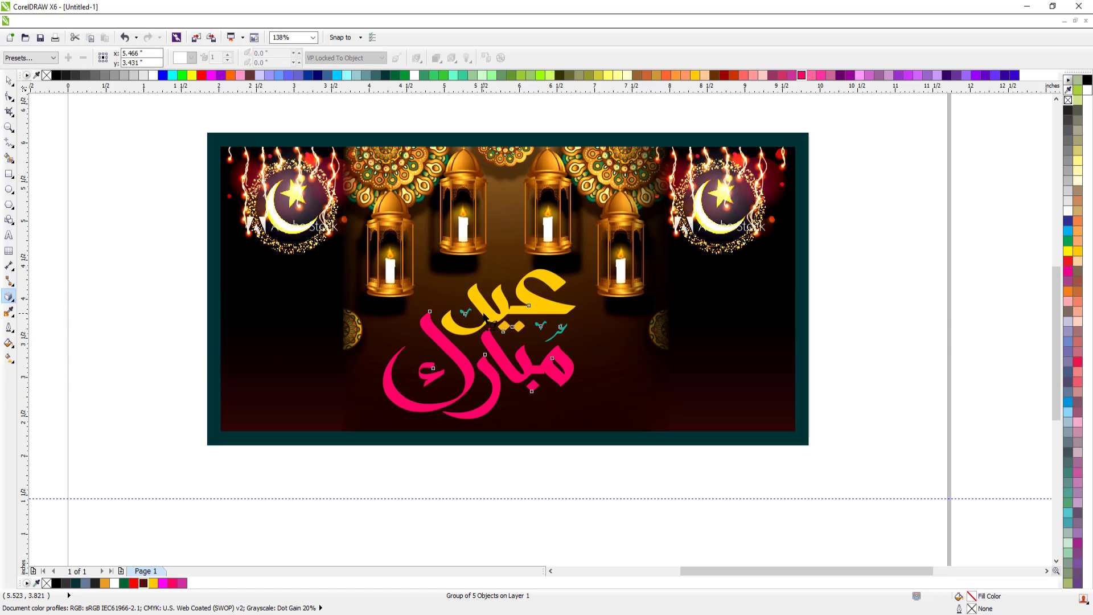
pyautogui.moveTo(479, 344); pyautogui.dragTo(554, 458)
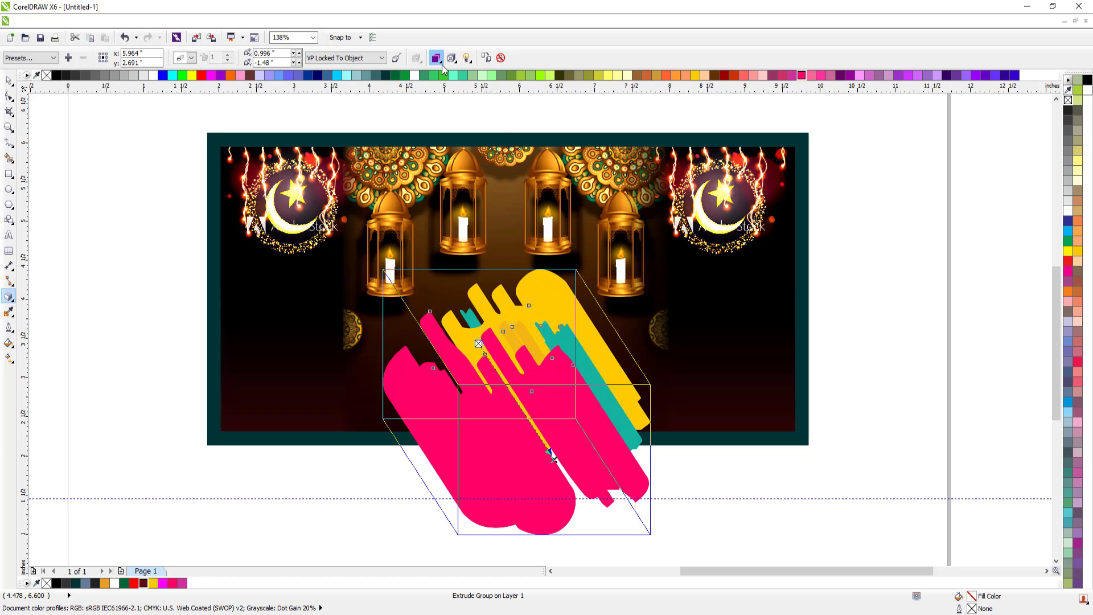
# Switch the calligraphy's extrusion to color shading and set the shading's end colour to purple.
pyautogui.click(436, 58)
pyautogui.click(473, 97)
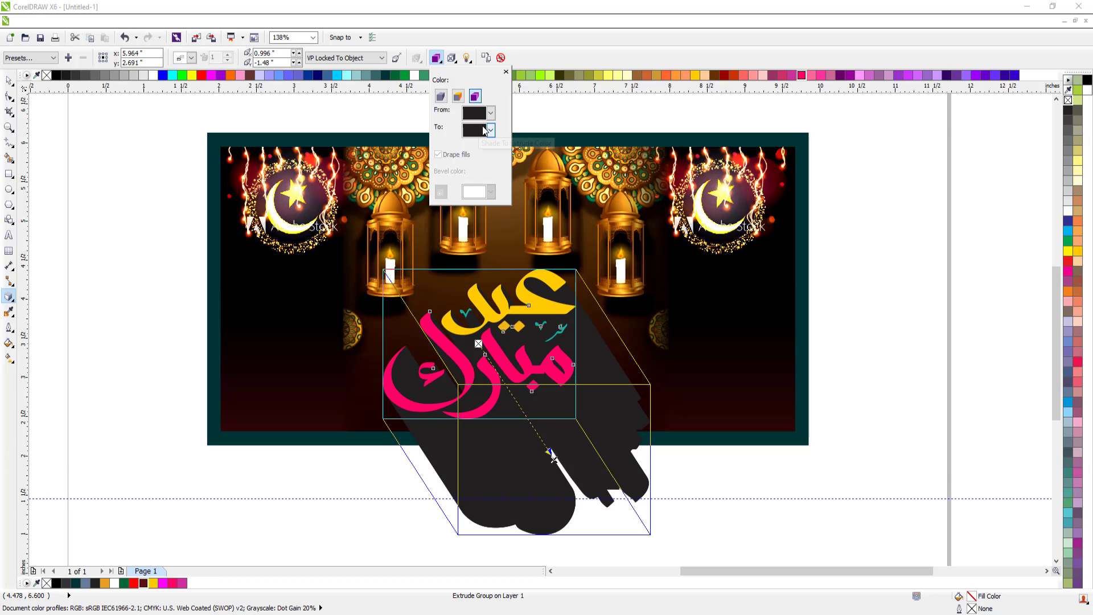
pyautogui.click(490, 129)
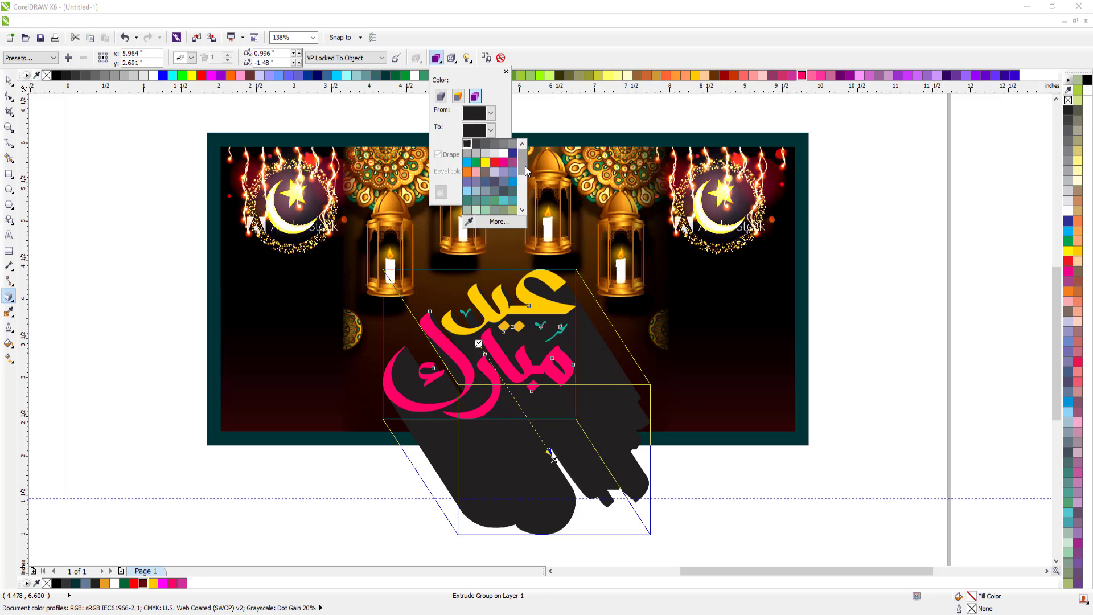
pyautogui.moveTo(523, 165); pyautogui.dragTo(524, 206)
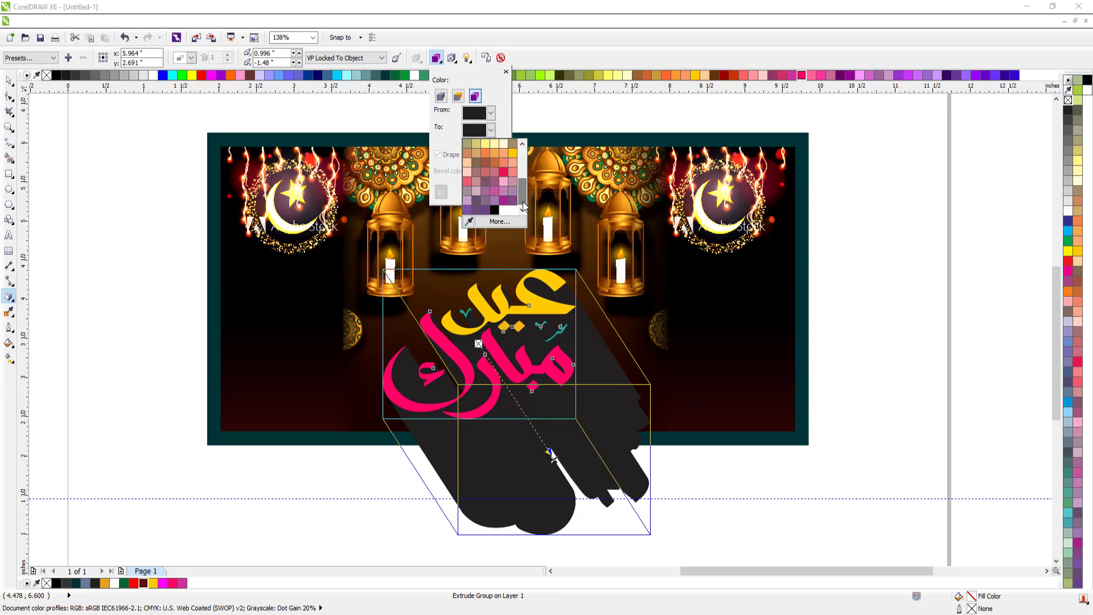
pyautogui.click(499, 201)
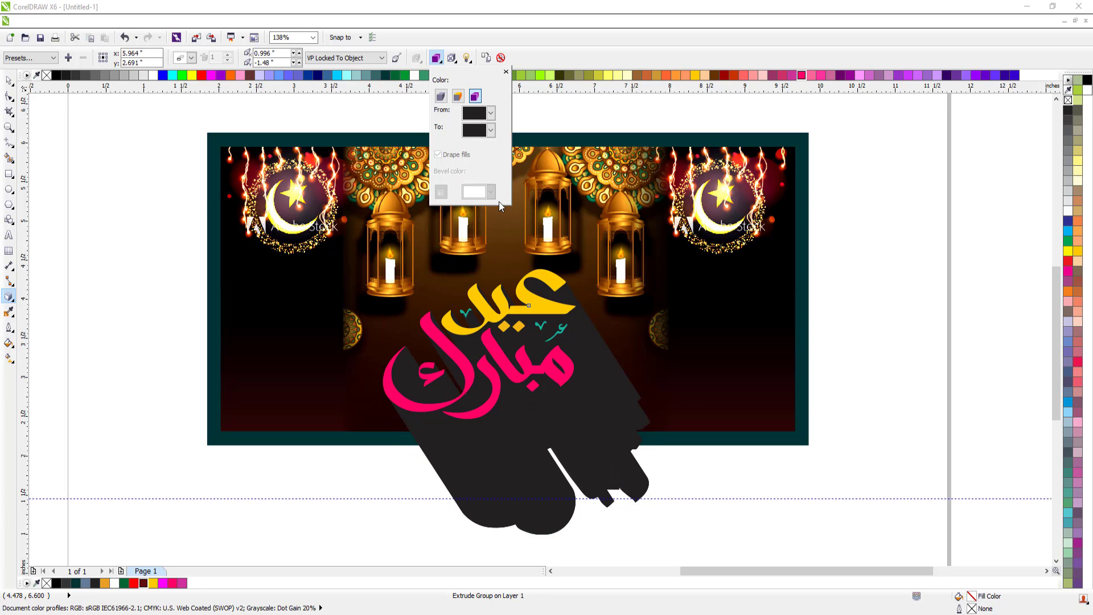
# Set the start colour of the extrusion's shading to red.
pyautogui.click(490, 112)
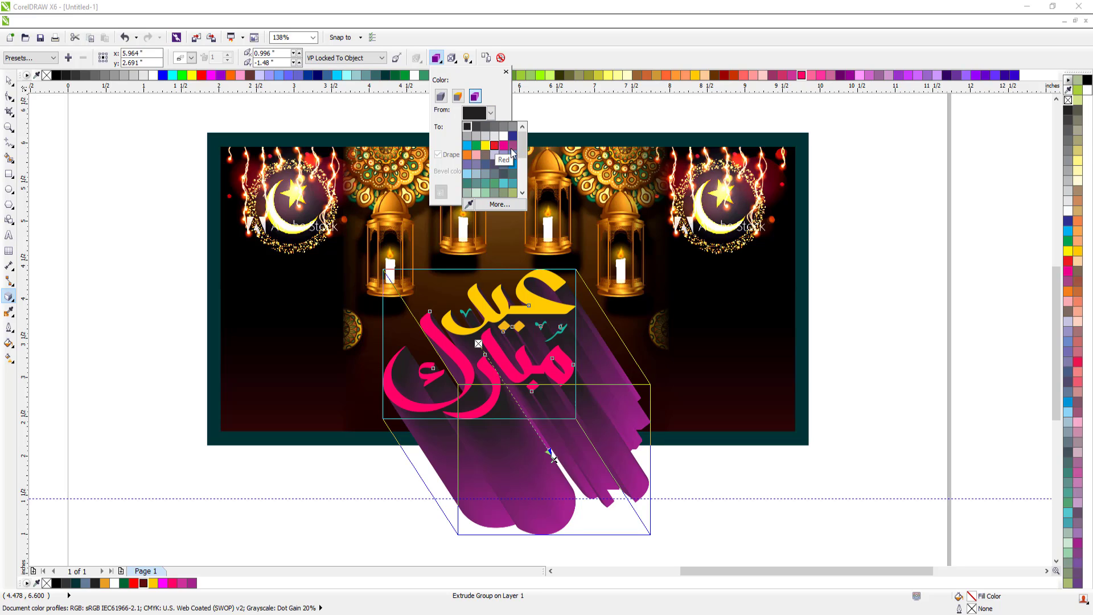
pyautogui.click(466, 126)
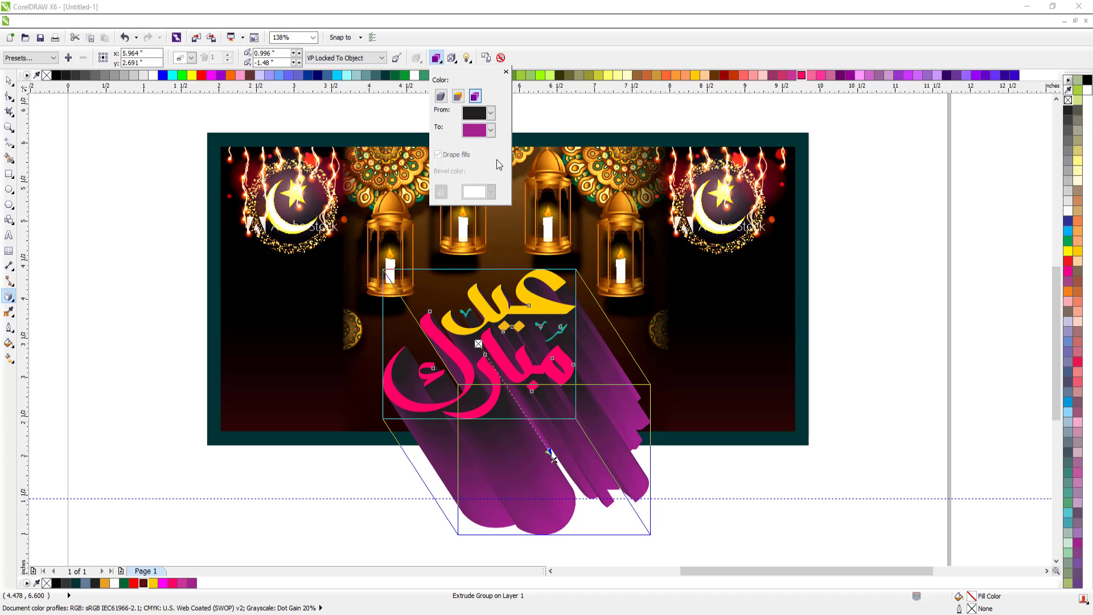
pyautogui.click(492, 114)
pyautogui.click(494, 145)
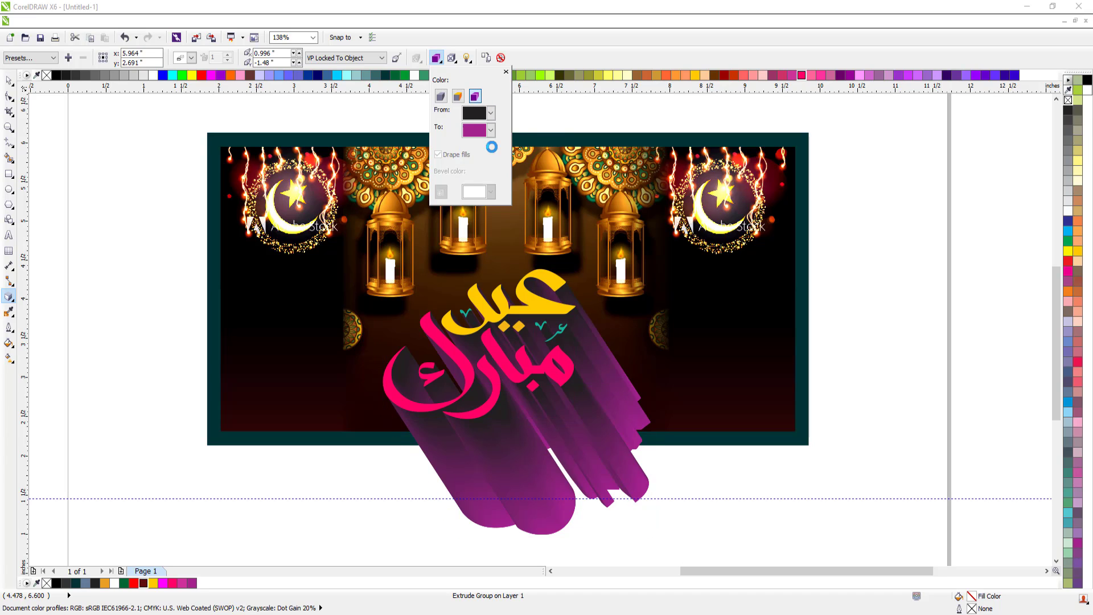
# Shade the extrusion from a custom dark red, mixed in the RGB model, to black.
pyautogui.click(490, 116)
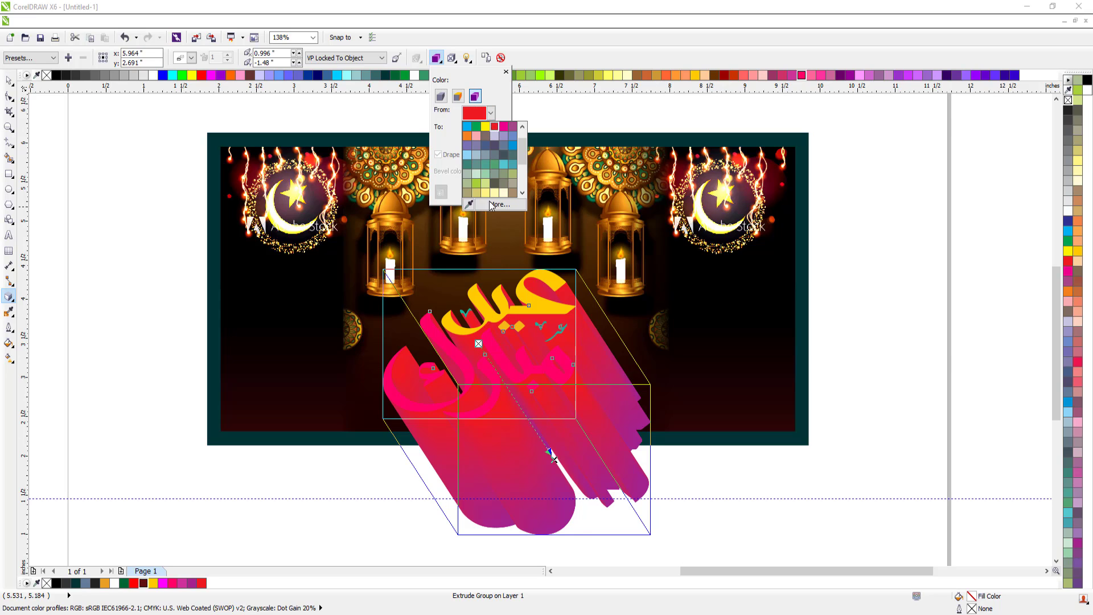
pyautogui.click(491, 207)
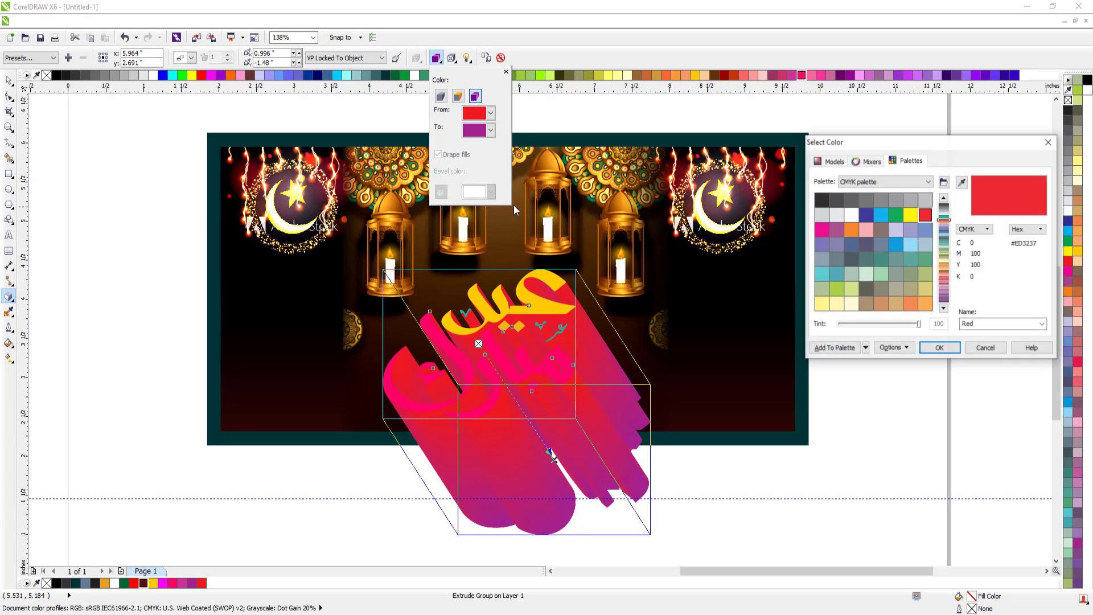
pyautogui.click(832, 161)
pyautogui.click(852, 181)
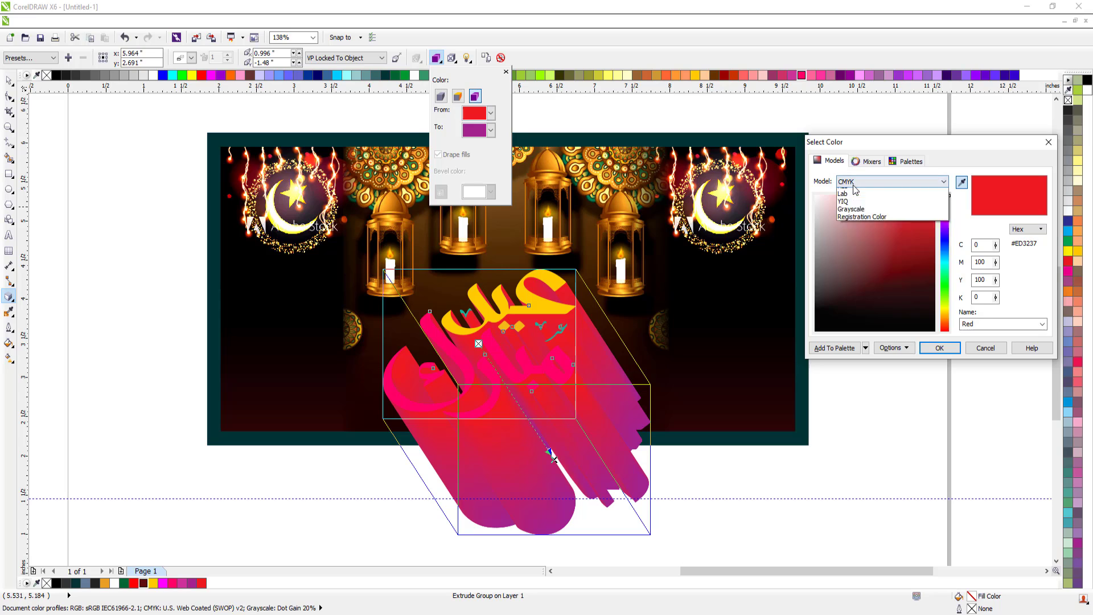
pyautogui.click(854, 208)
pyautogui.click(918, 250)
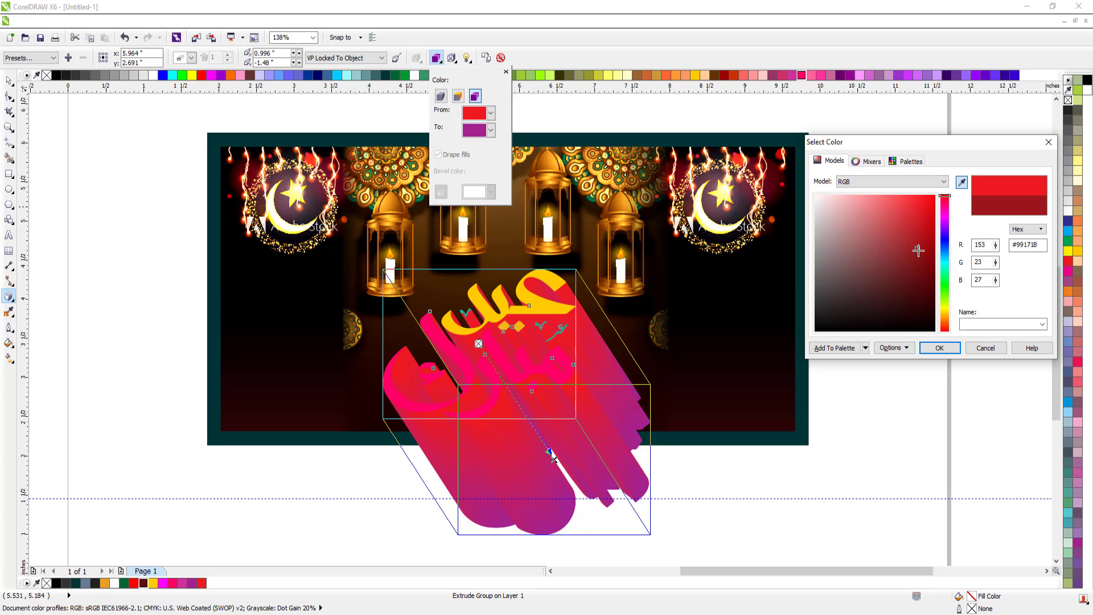
pyautogui.click(939, 348)
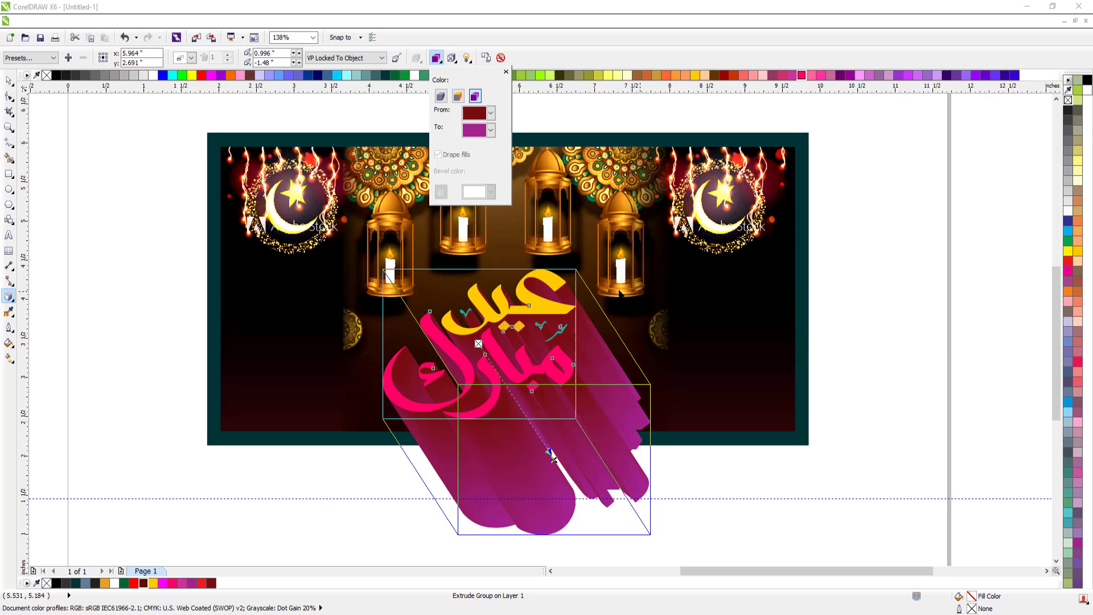
pyautogui.click(490, 131)
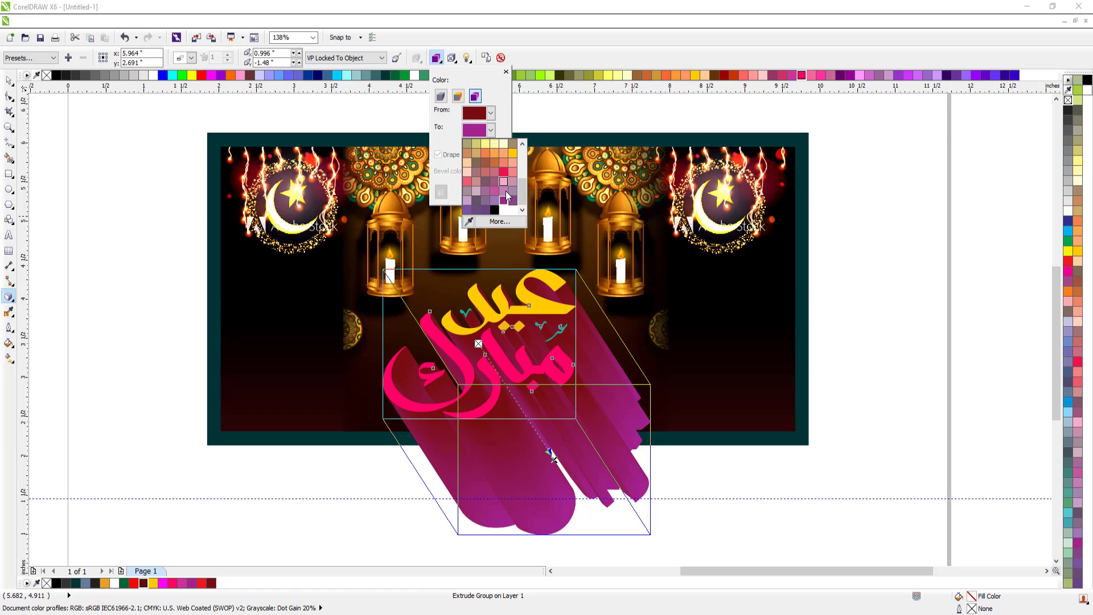
pyautogui.click(495, 209)
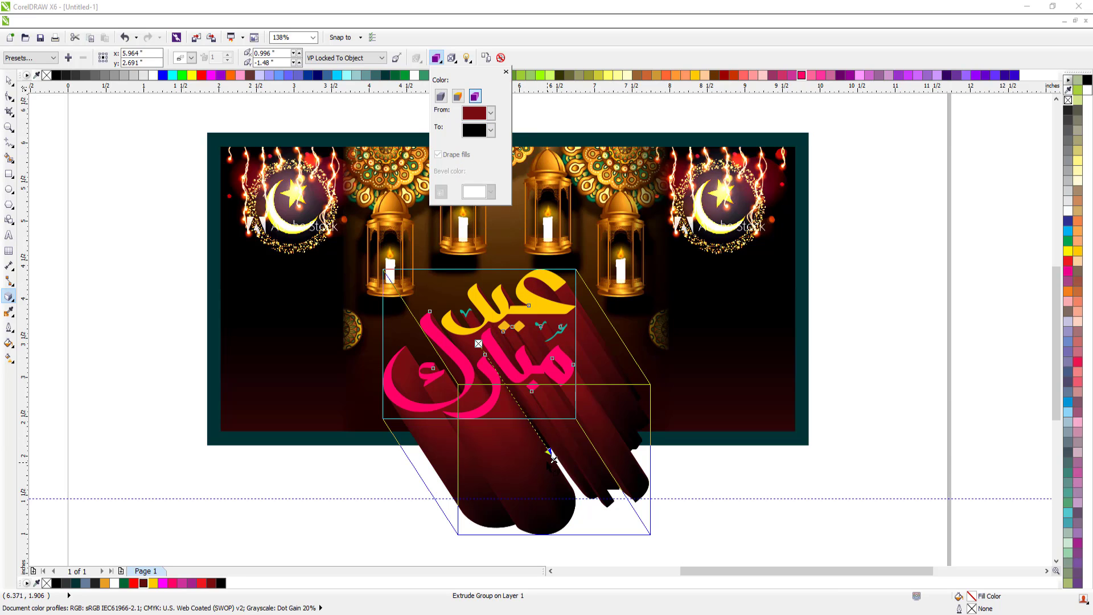
# Lengthen the calligraphy's extrusion to a vanishing point offset of about 1.47 inches across and 2.08 inches down.
pyautogui.moveTo(553, 457)
pyautogui.mouseDown()
pyautogui.moveTo(515, 433)
pyautogui.moveTo(529, 398)
pyautogui.moveTo(560, 412)
pyautogui.moveTo(544, 420)
pyautogui.moveTo(549, 500)
pyautogui.moveTo(562, 469)
pyautogui.mouseUp()
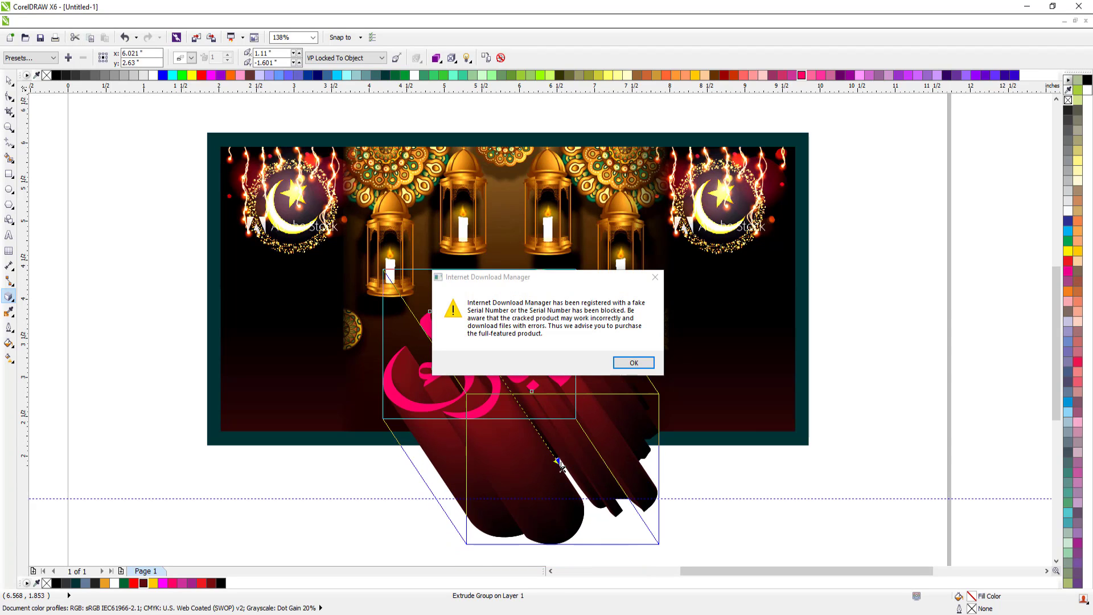
pyautogui.click(655, 277)
pyautogui.click(567, 411)
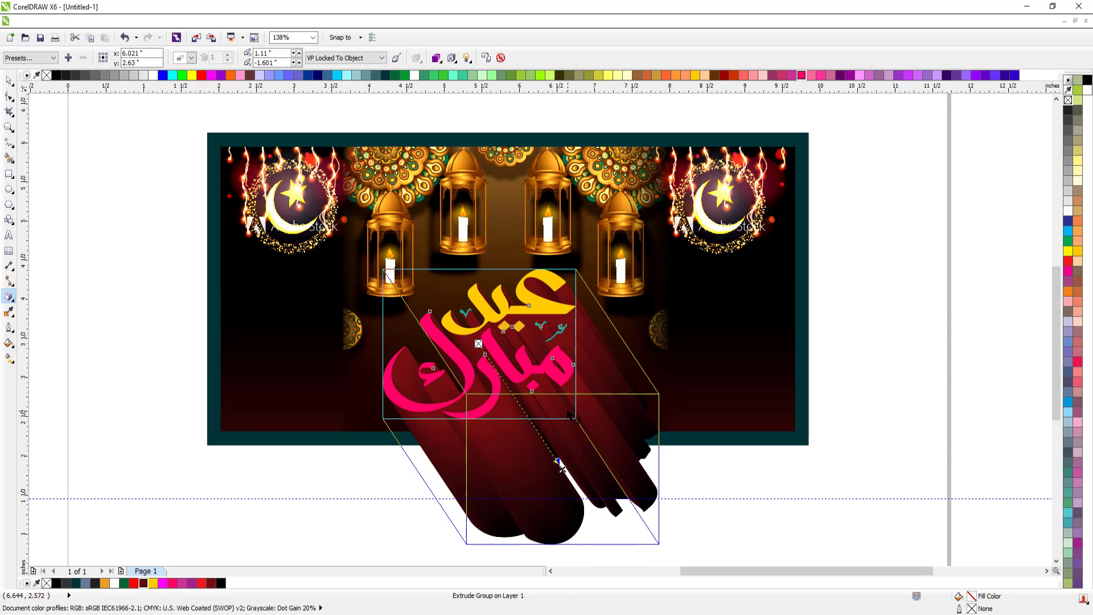
pyautogui.moveTo(562, 469)
pyautogui.mouseDown()
pyautogui.moveTo(561, 452)
pyautogui.moveTo(597, 510)
pyautogui.moveTo(591, 505)
pyautogui.mouseUp()
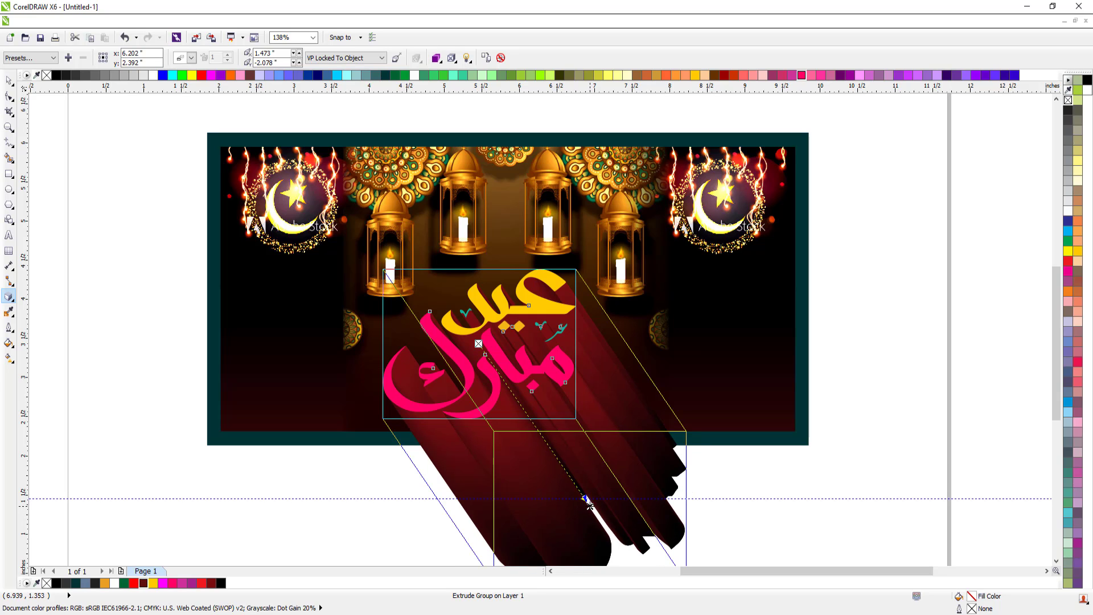
pyautogui.press('space')
pyautogui.press('Escape')
pyautogui.press('F3')
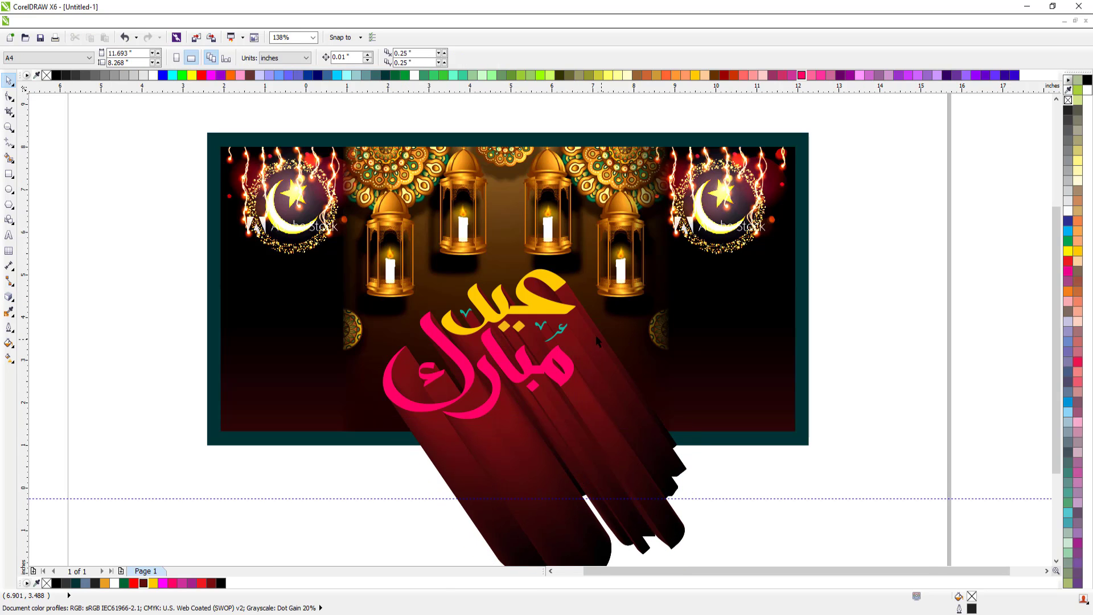
# Group the extruded calligraphy and PowerClip it inside the banner's dark background.
pyautogui.press('F2')
pyautogui.moveTo(330, 235); pyautogui.dragTo(738, 497)
pyautogui.moveTo(403, 203); pyautogui.dragTo(808, 553)
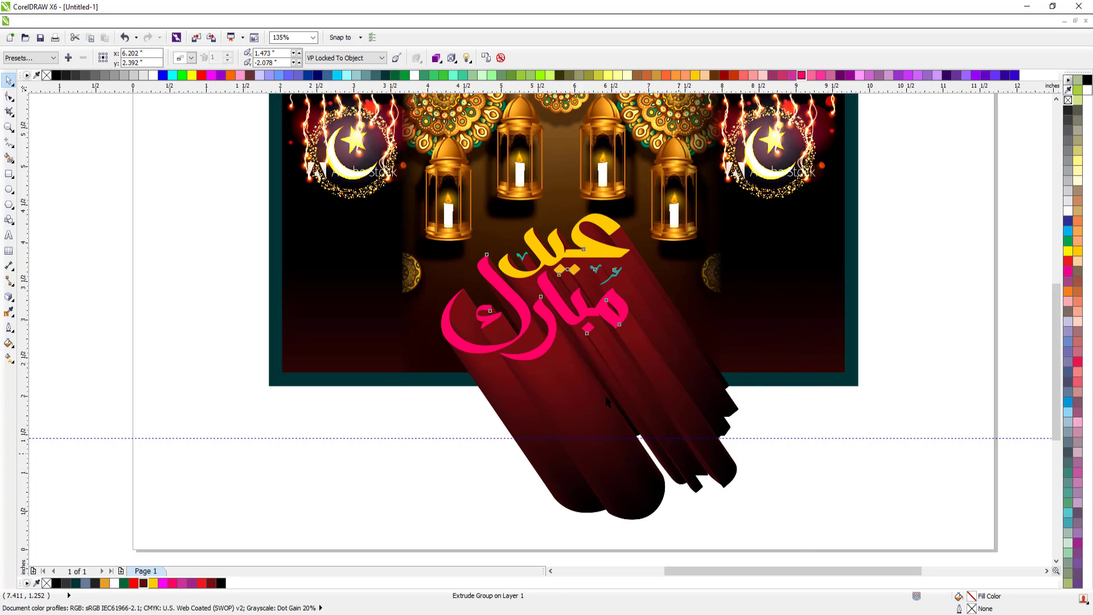
pyautogui.hotkey('ctrl', 'g')
pyautogui.hotkey('alt', 'c')
pyautogui.press('w')
pyautogui.press('p')
pyautogui.click(398, 355)
pyautogui.press('Escape')
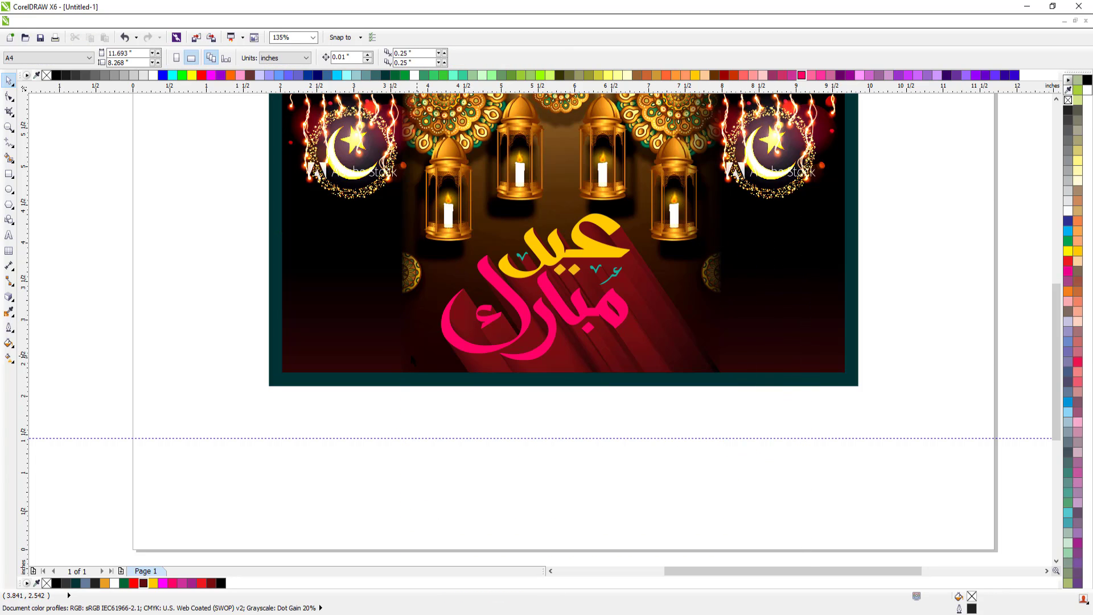
# Undo the PowerClip and the grouping of the extruded calligraphy.
pyautogui.scroll(-3, 588, 314)
pyautogui.press('F2')
pyautogui.moveTo(355, 145); pyautogui.dragTo(763, 436)
pyautogui.hotkey('ctrl', 'z')
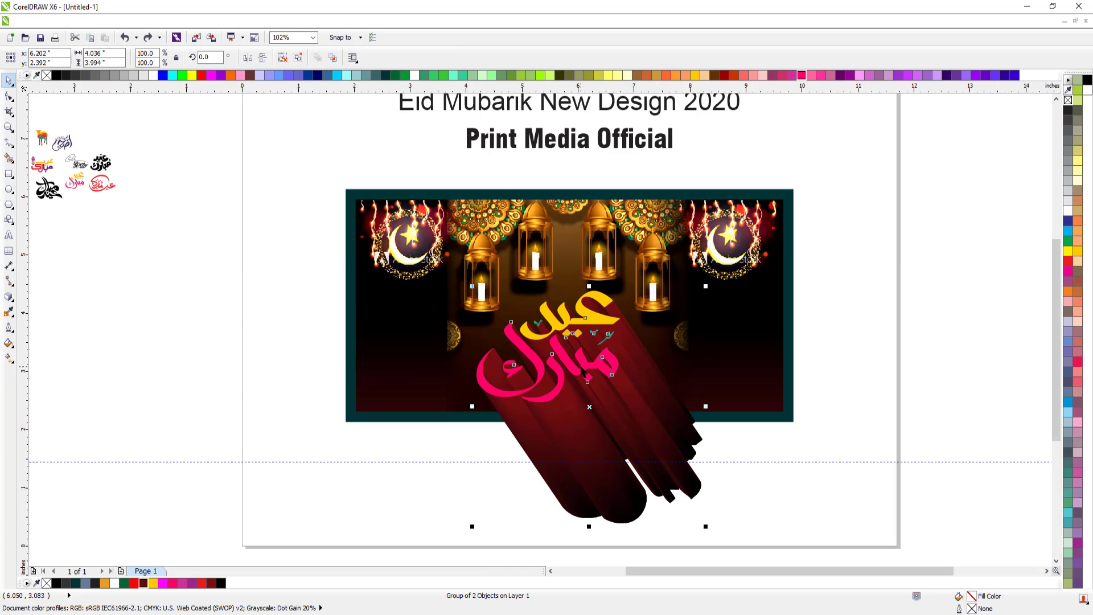
pyautogui.hotkey('ctrl', 'z')
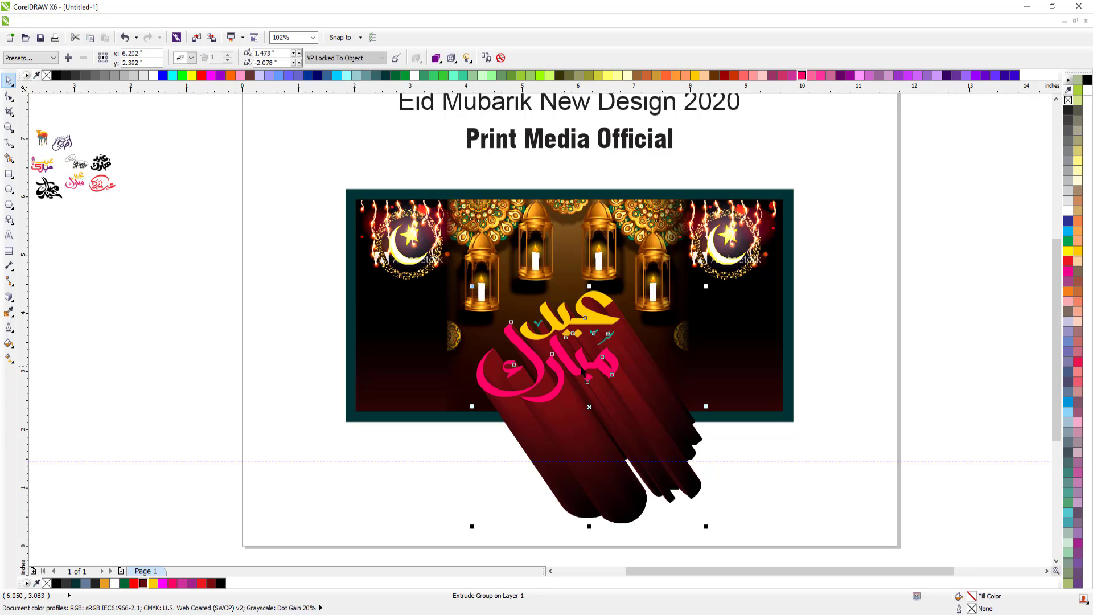
# Break the calligraphy's extrude group apart and inspect the separated extrusion up close.
pyautogui.doubleClick(583, 372)
pyautogui.hotkey('alt', 'a')
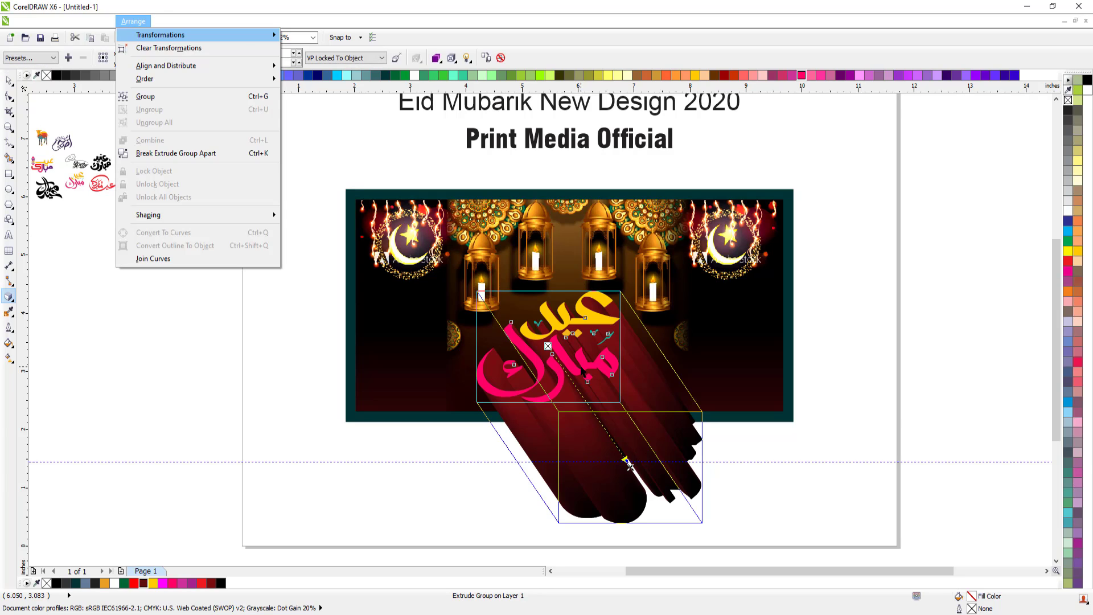
pyautogui.press('b')
pyautogui.press('space')
pyautogui.press('Escape')
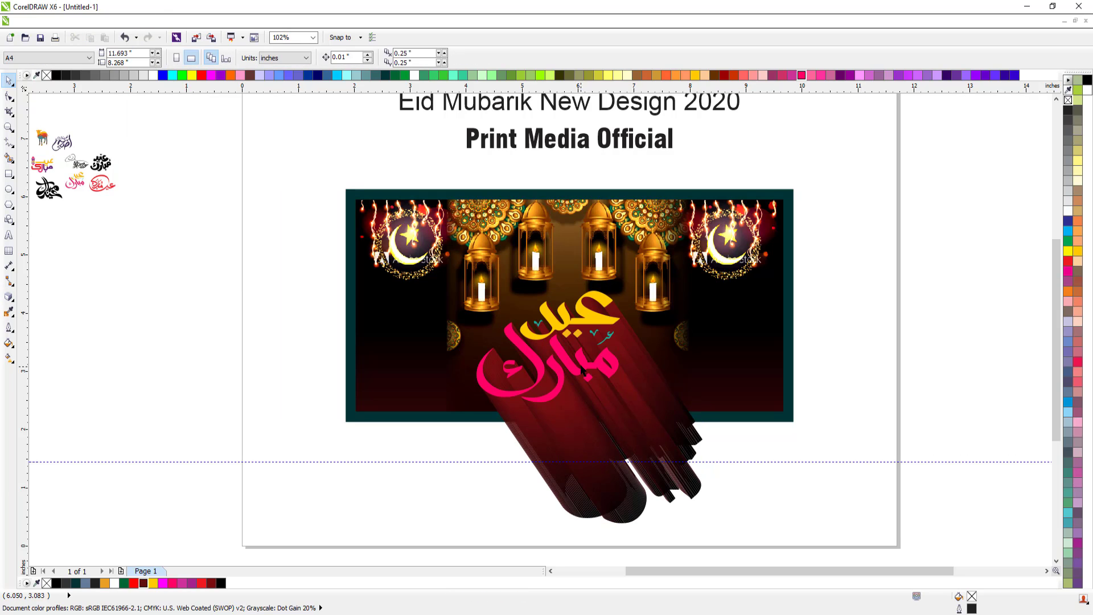
pyautogui.press('F2')
pyautogui.moveTo(494, 296); pyautogui.dragTo(690, 437)
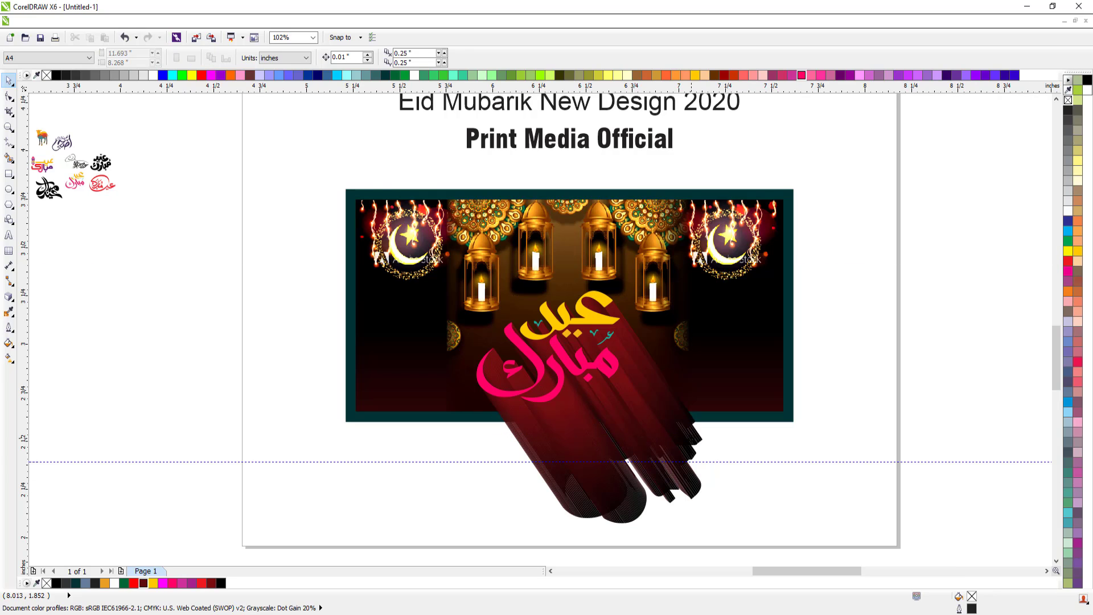
# Undo the break-apart and the last adjustment of the extrusion's depth.
pyautogui.hotkey('ctrl', 'z')
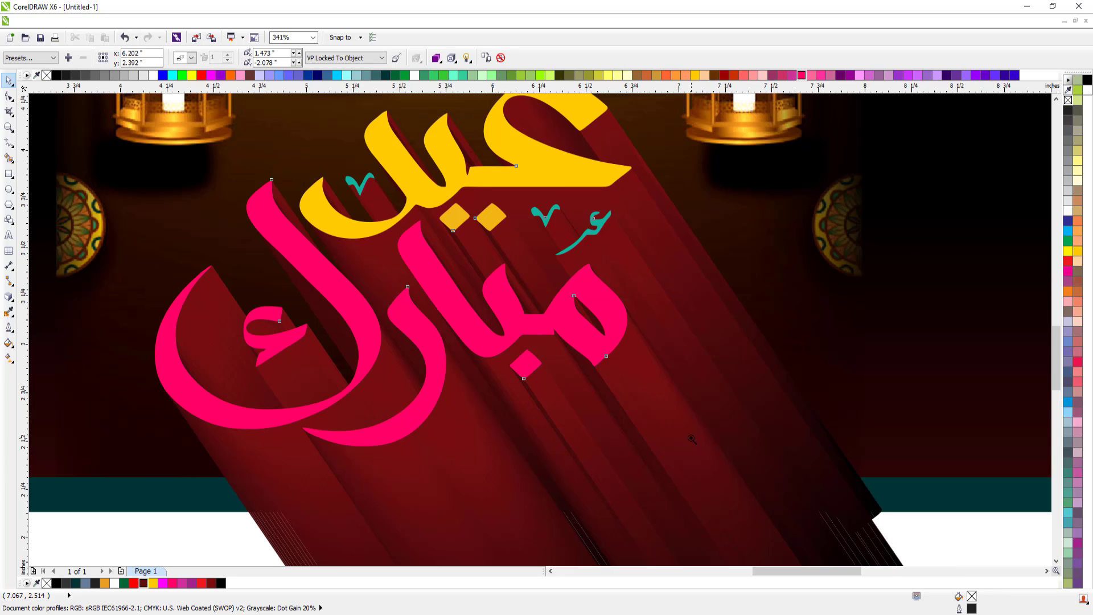
pyautogui.hotkey('ctrl', 'k')
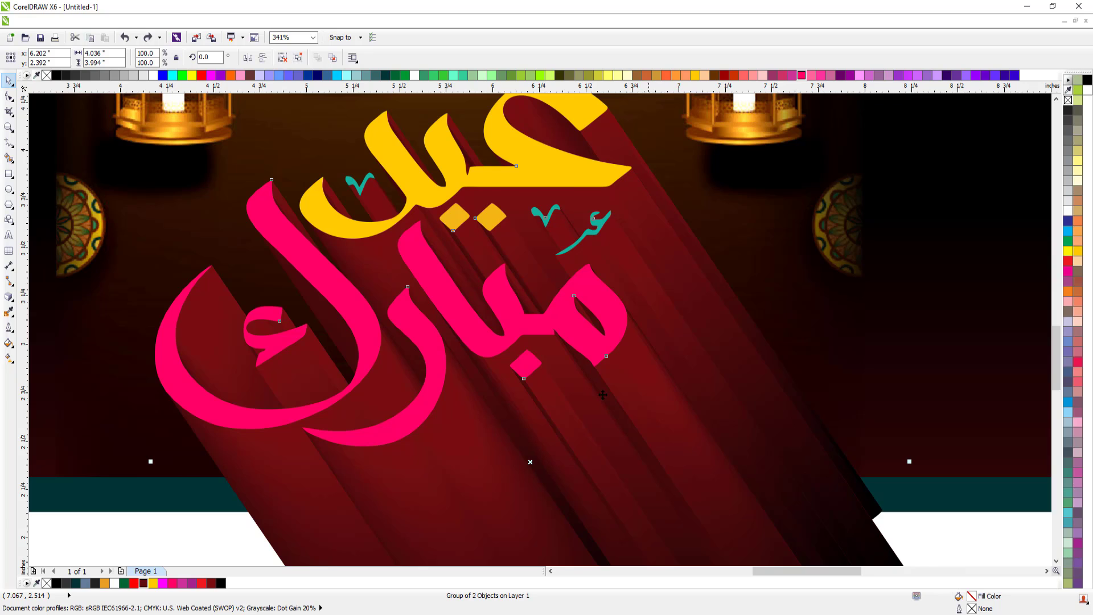
pyautogui.scroll(-3, 603, 394)
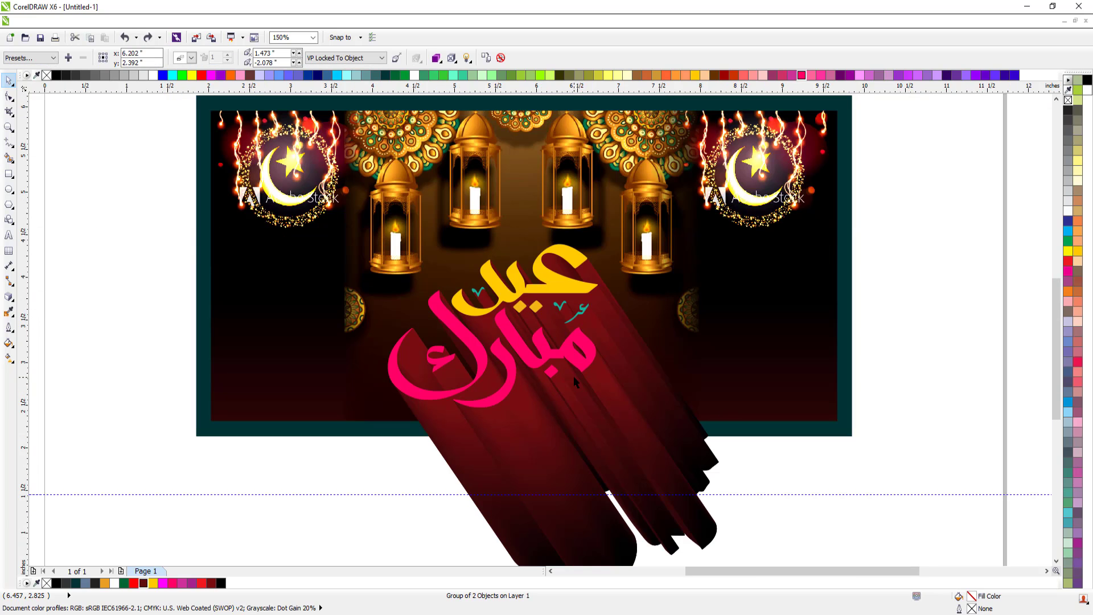
pyautogui.hotkey('ctrl', 'z')
pyautogui.press('Escape')
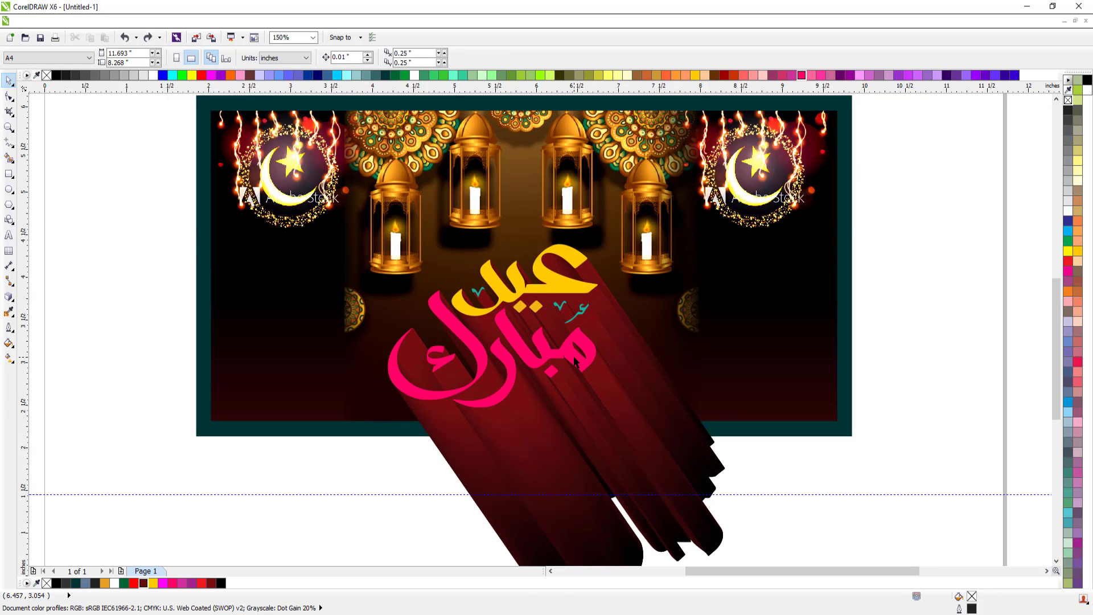
# Try magenta, teal and purple as the starting shade of the calligraphy's extrusion.
pyautogui.click(575, 362)
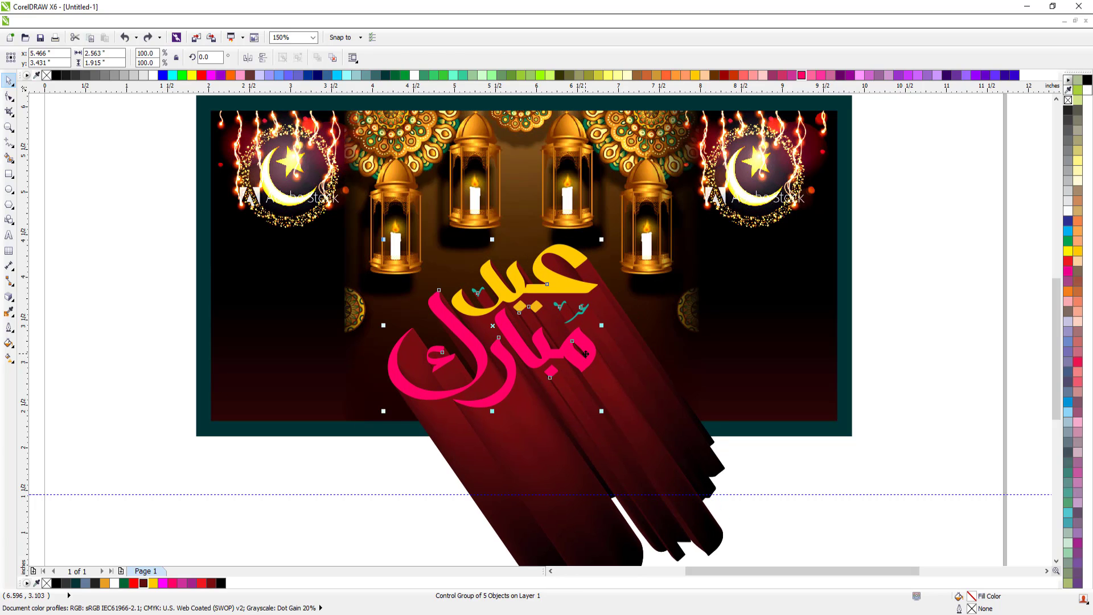
pyautogui.doubleClick(586, 354)
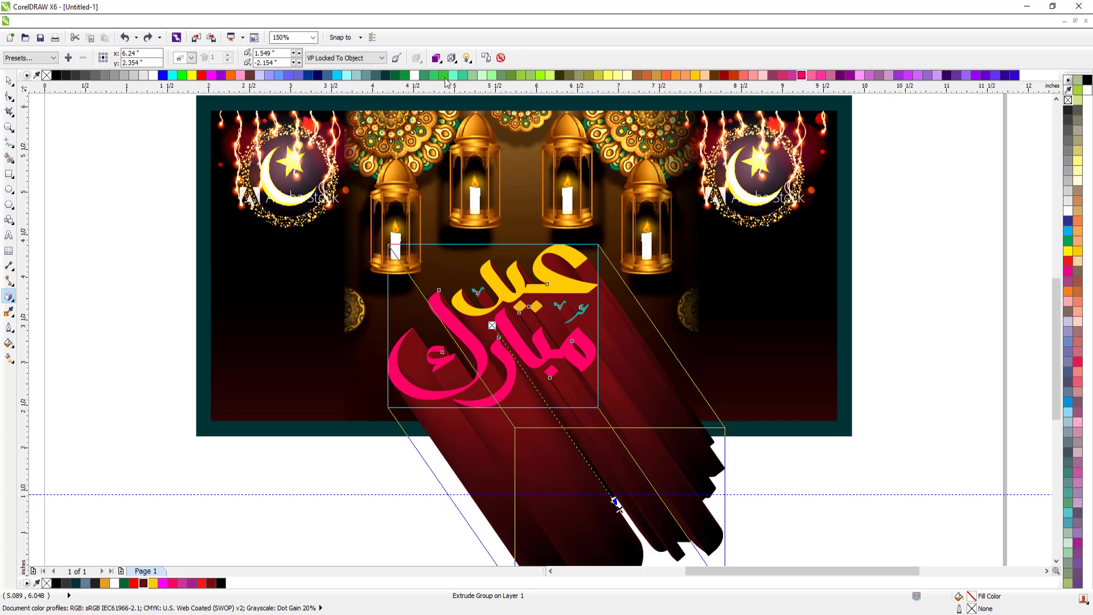
pyautogui.click(436, 58)
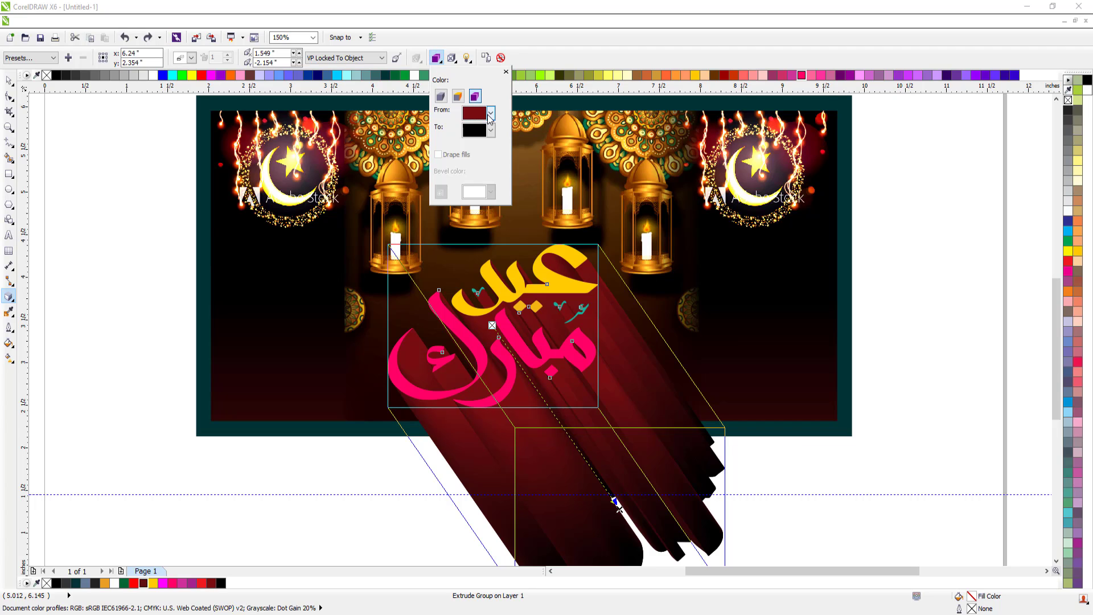
pyautogui.click(490, 115)
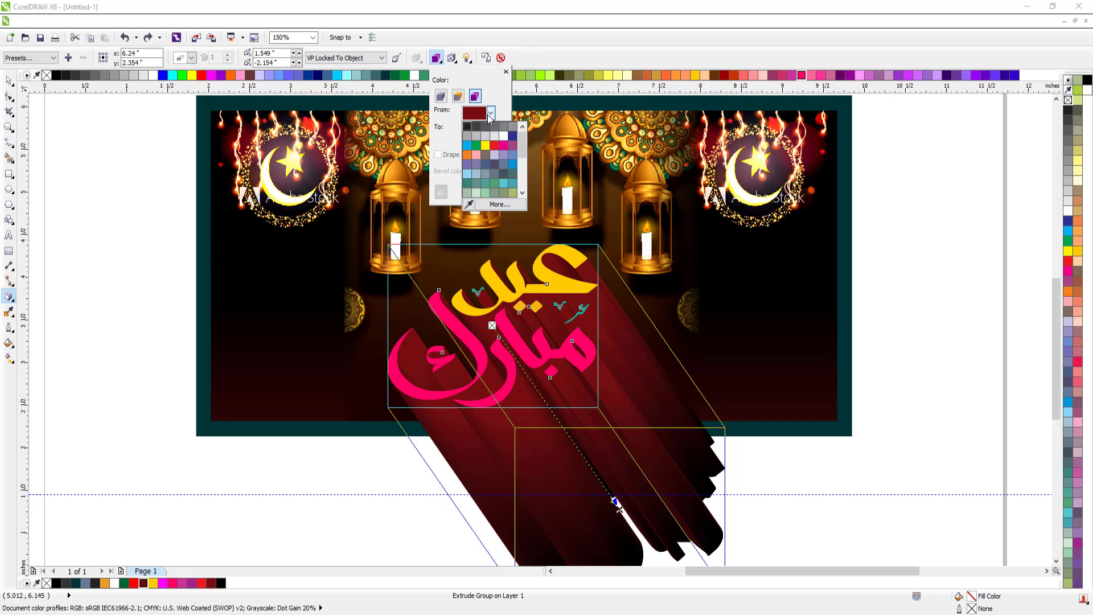
pyautogui.click(503, 145)
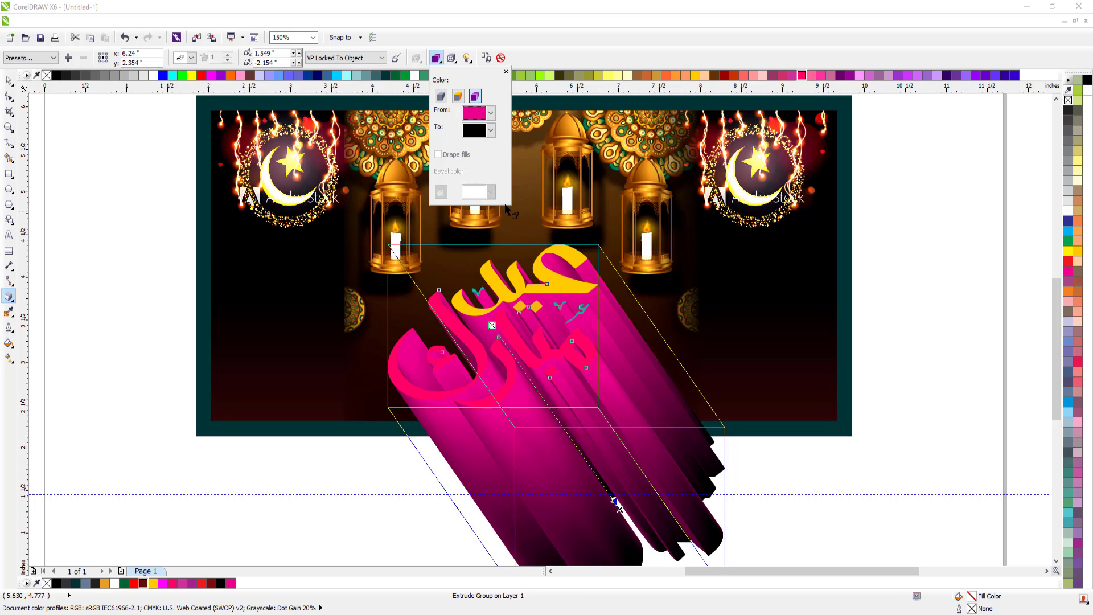
pyautogui.click(490, 113)
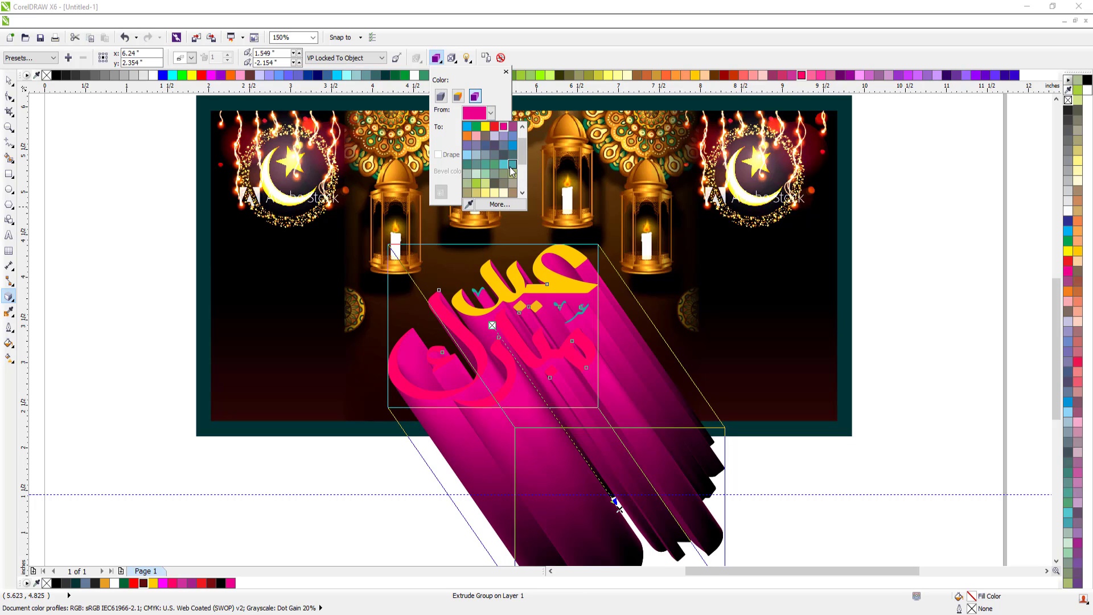
pyautogui.click(511, 165)
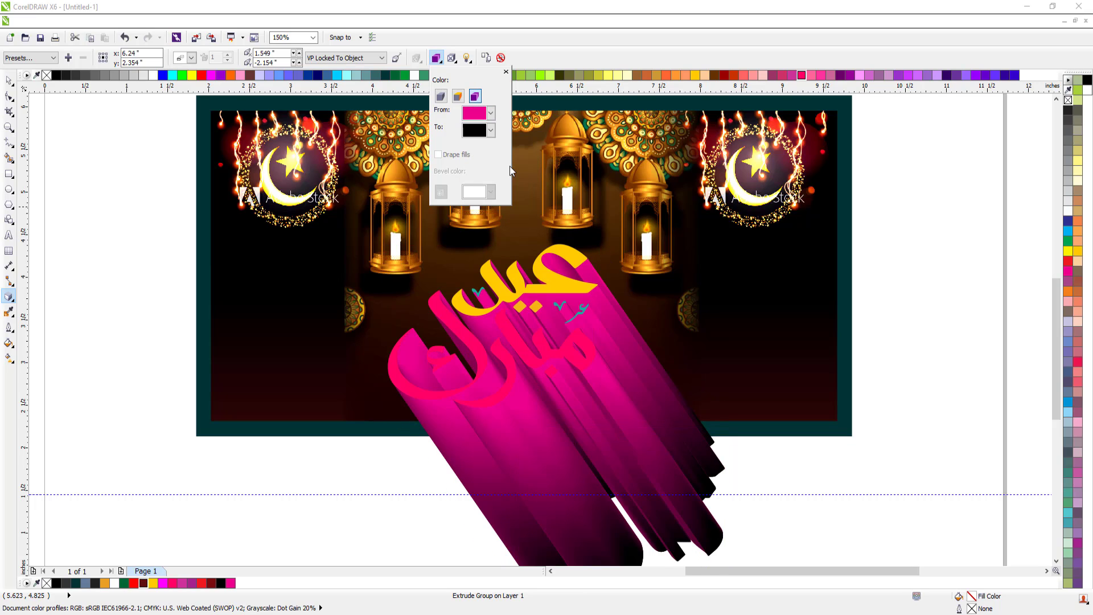
pyautogui.click(490, 113)
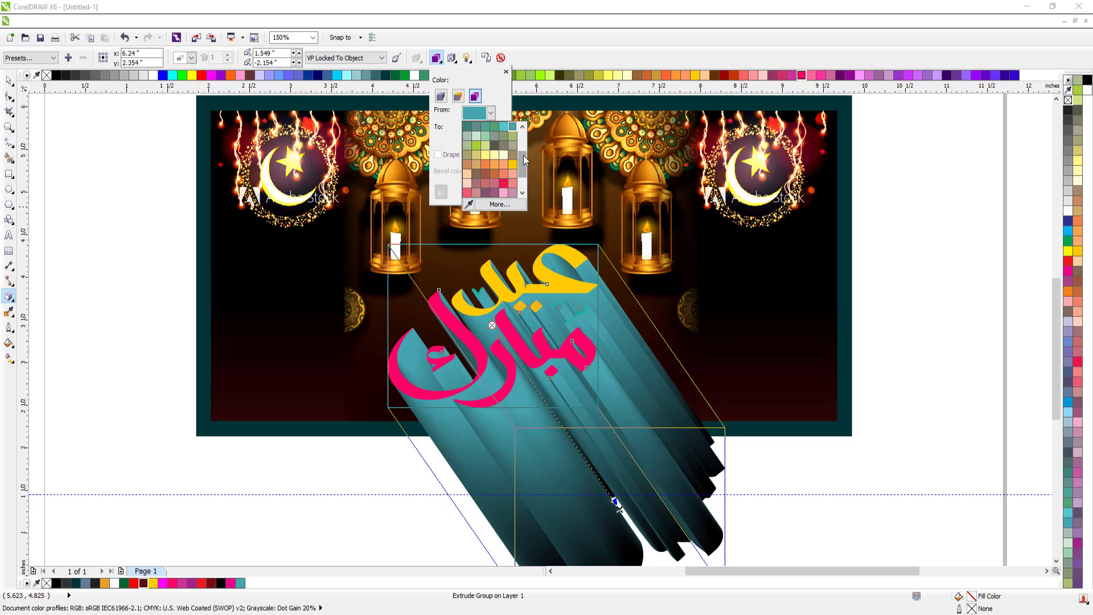
pyautogui.scroll(-2, 513, 171)
pyautogui.click(504, 186)
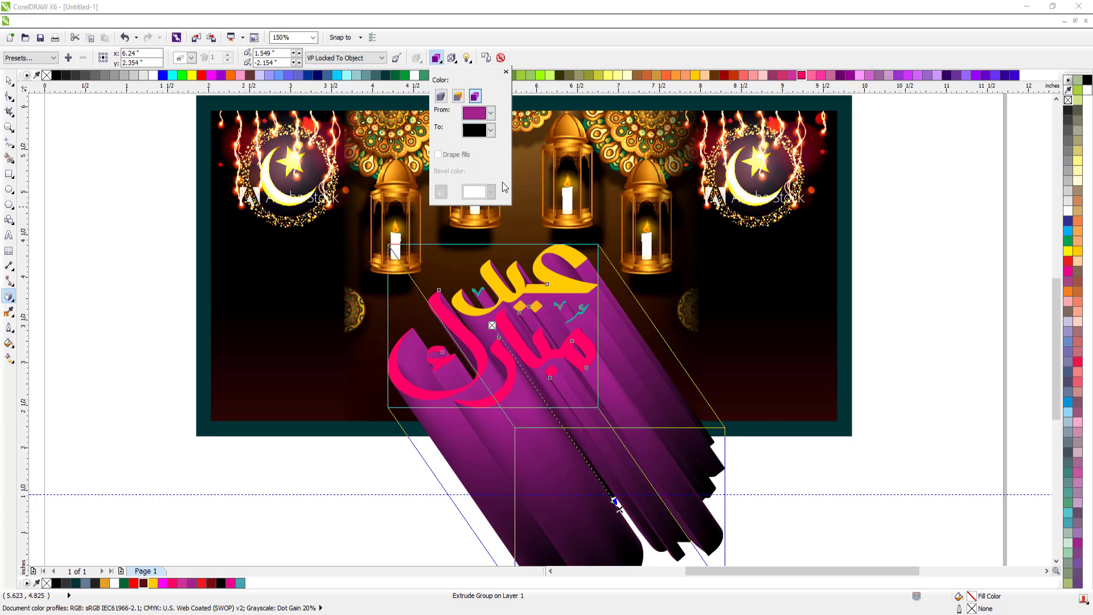
# Set the extrusion's starting shade to the dark purple RGB 87, 14, 77 (#570E4B).
pyautogui.click(490, 113)
pyautogui.click(493, 205)
pyautogui.click(833, 161)
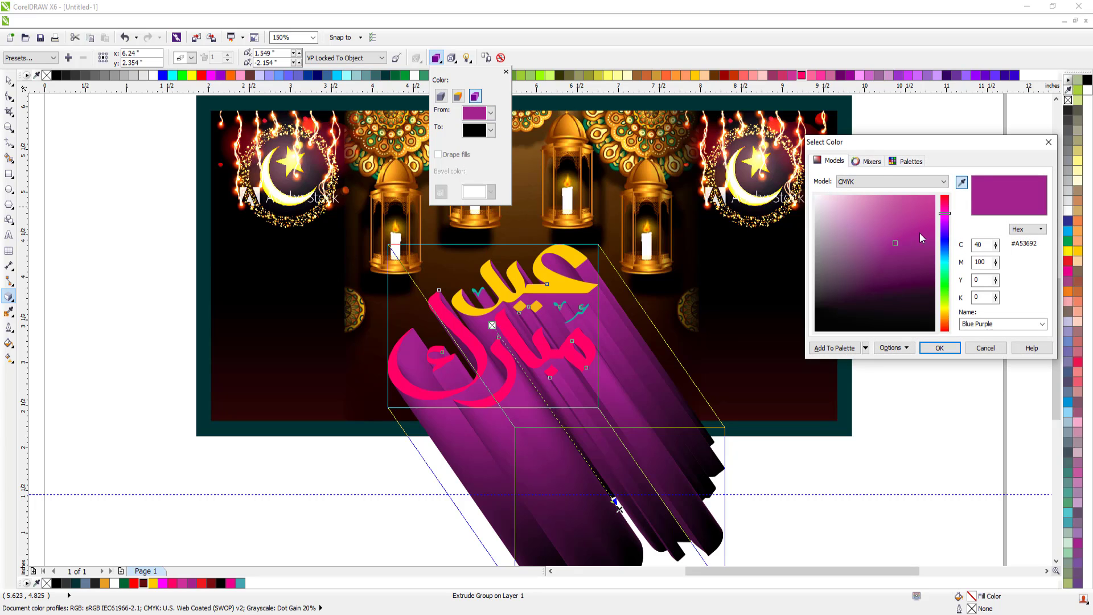
pyautogui.click(884, 179)
pyautogui.click(863, 208)
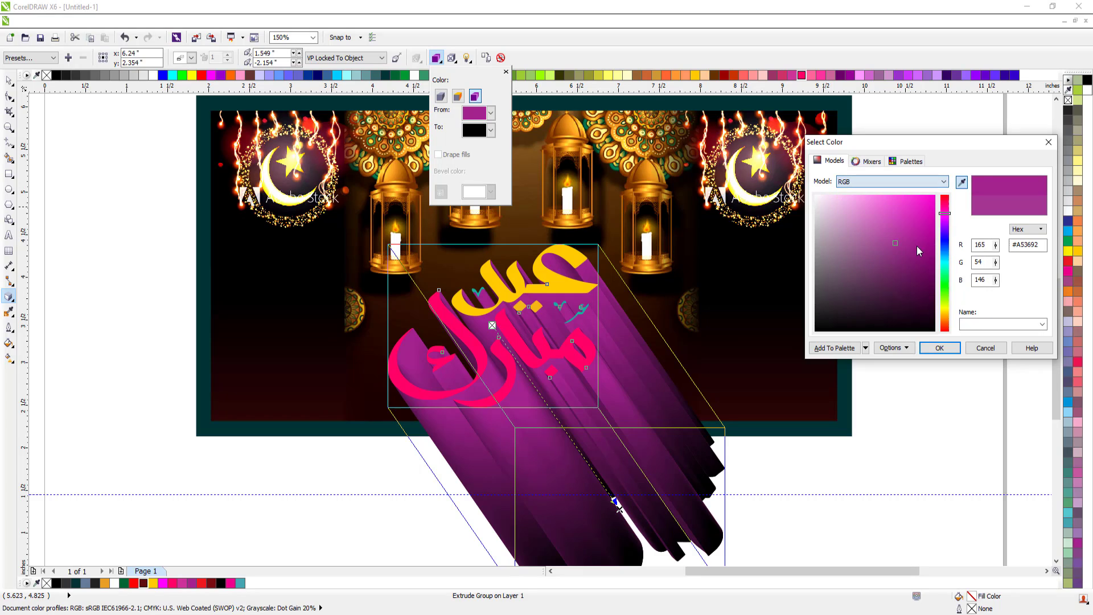
pyautogui.moveTo(896, 243); pyautogui.dragTo(916, 285)
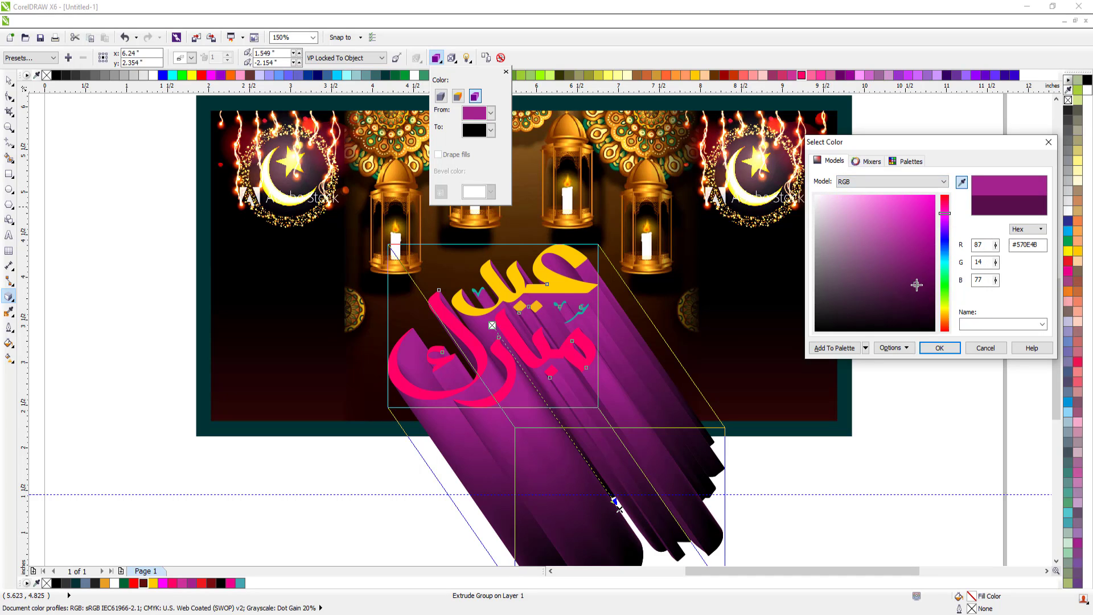
pyautogui.click(939, 348)
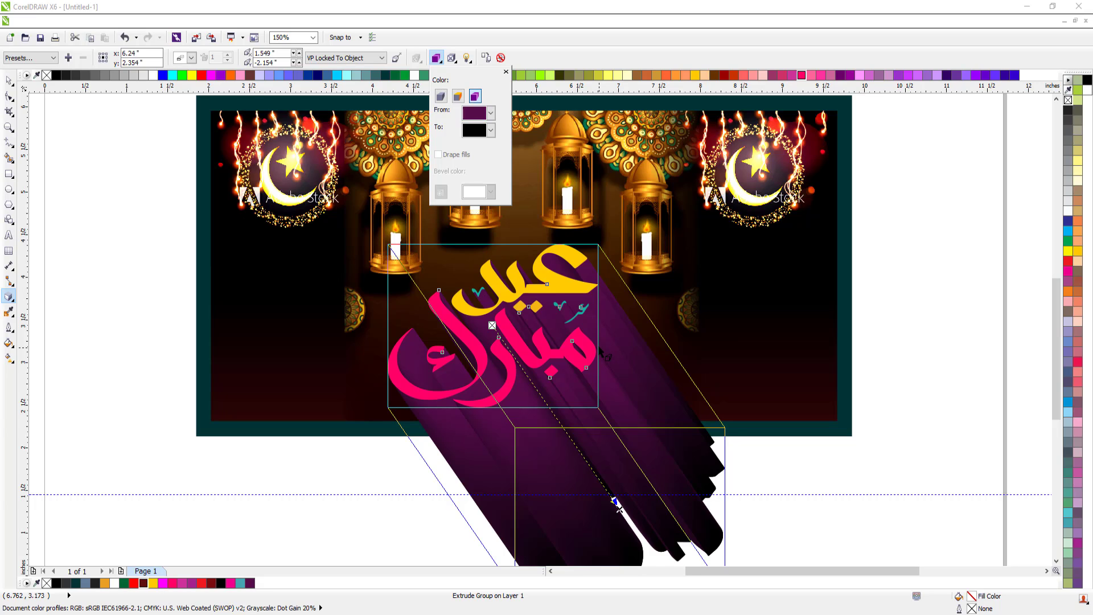
pyautogui.click(526, 296)
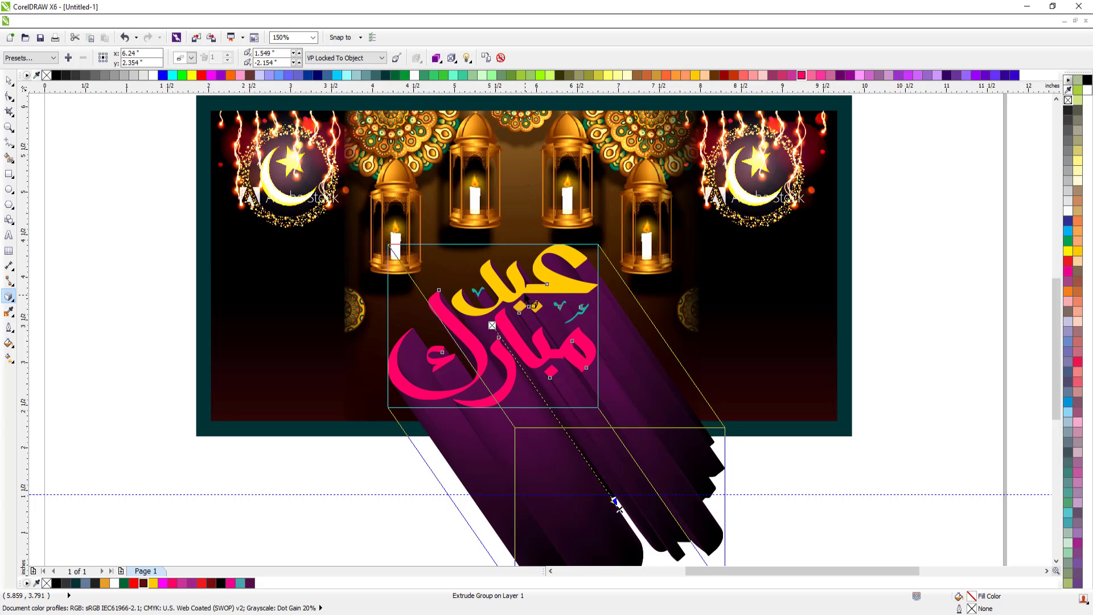
# Break the purple-shaded calligraphy's extrude group apart and deselect it.
pyautogui.hotkey('alt', 'a')
pyautogui.press('b')
pyautogui.press('space')
pyautogui.press('Escape')
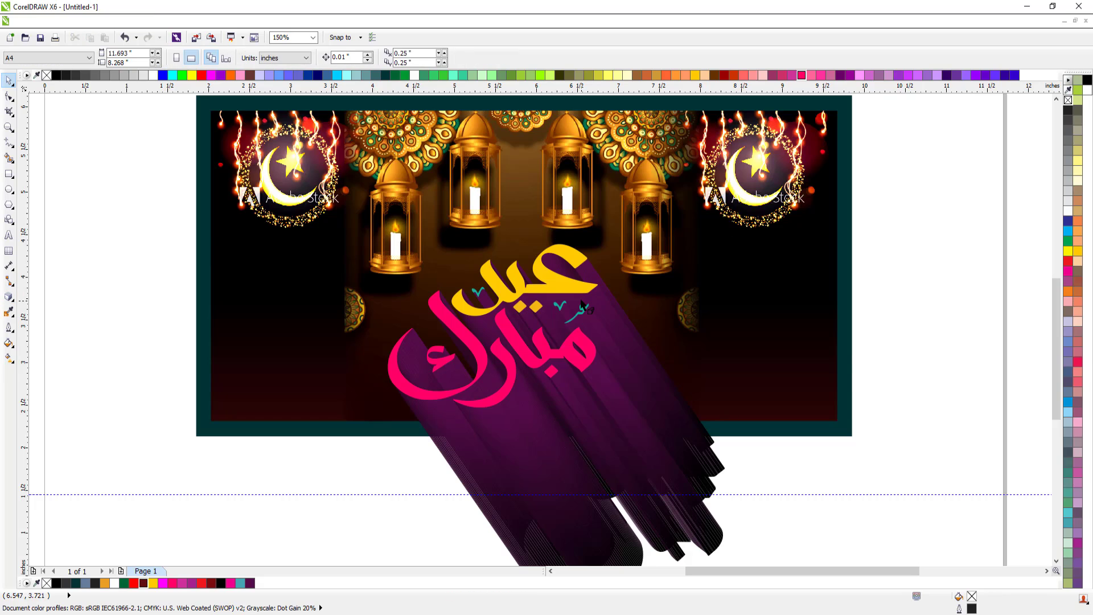
# Group the separated calligraphy and extrusion pieces and PowerClip them inside the banner's dark background.
pyautogui.scroll(-2, 572, 289)
pyautogui.moveTo(444, 256); pyautogui.dragTo(694, 455)
pyautogui.hotkey('ctrl', 'g')
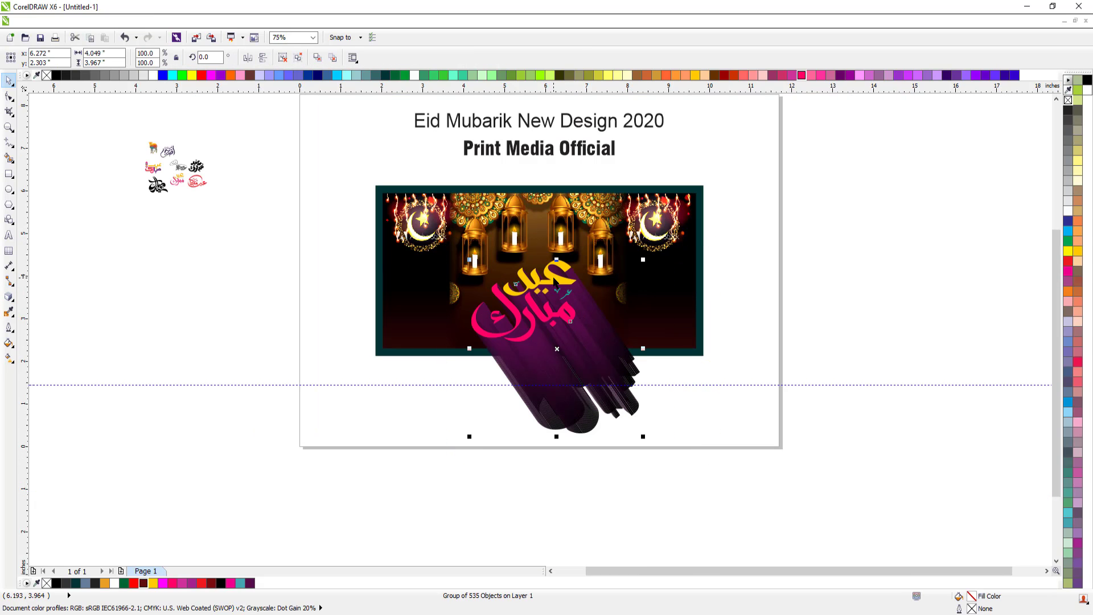
pyautogui.click(648, 316)
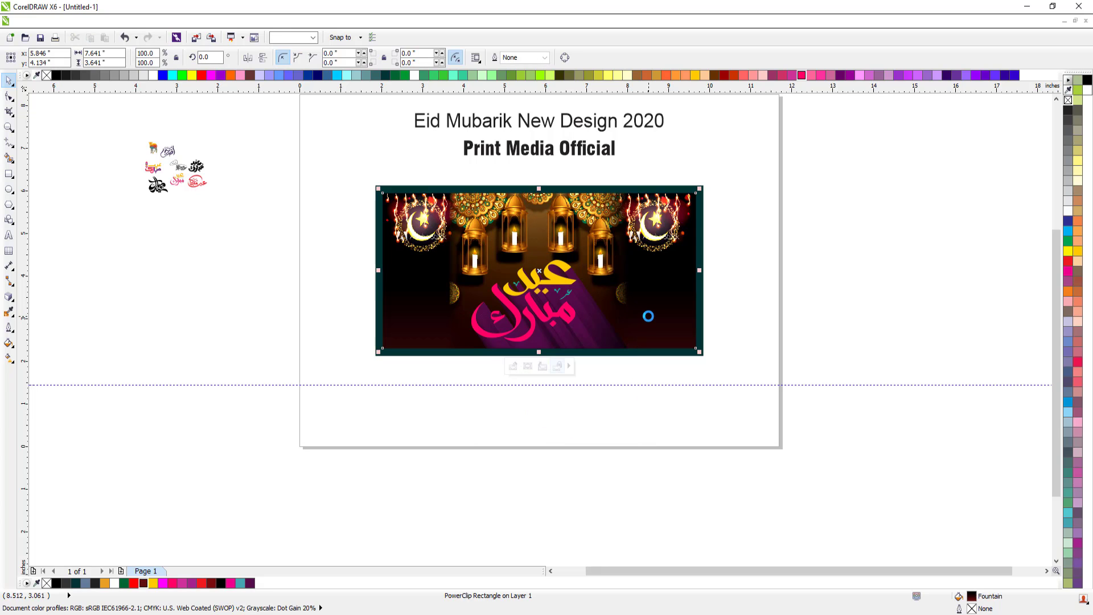
pyautogui.press('Escape')
pyautogui.press('F2')
pyautogui.moveTo(341, 174); pyautogui.dragTo(733, 366)
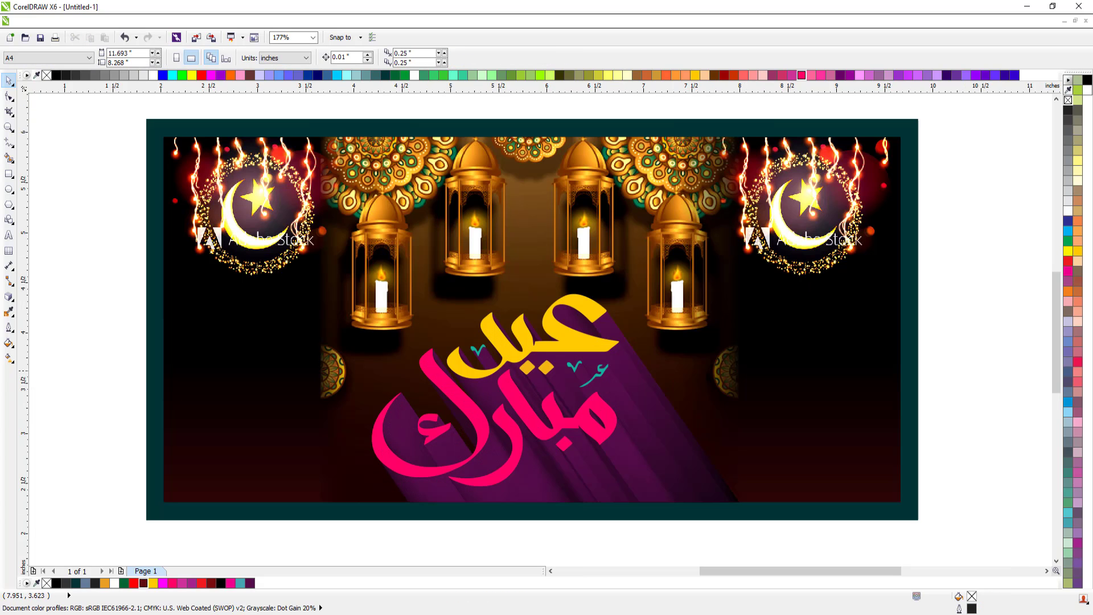
pyautogui.click(624, 400)
# Undo the PowerClip, grouping, break-apart and purple shading to restore the dark red extrusion.
pyautogui.scroll(-2, 624, 399)
pyautogui.hotkey('ctrl', 'z')
pyautogui.hotkey('ctrl', 'z')
pyautogui.hotkey('ctrl', 'z')
pyautogui.hotkey('ctrl', 'z')
pyautogui.hotkey('ctrl', 'z')
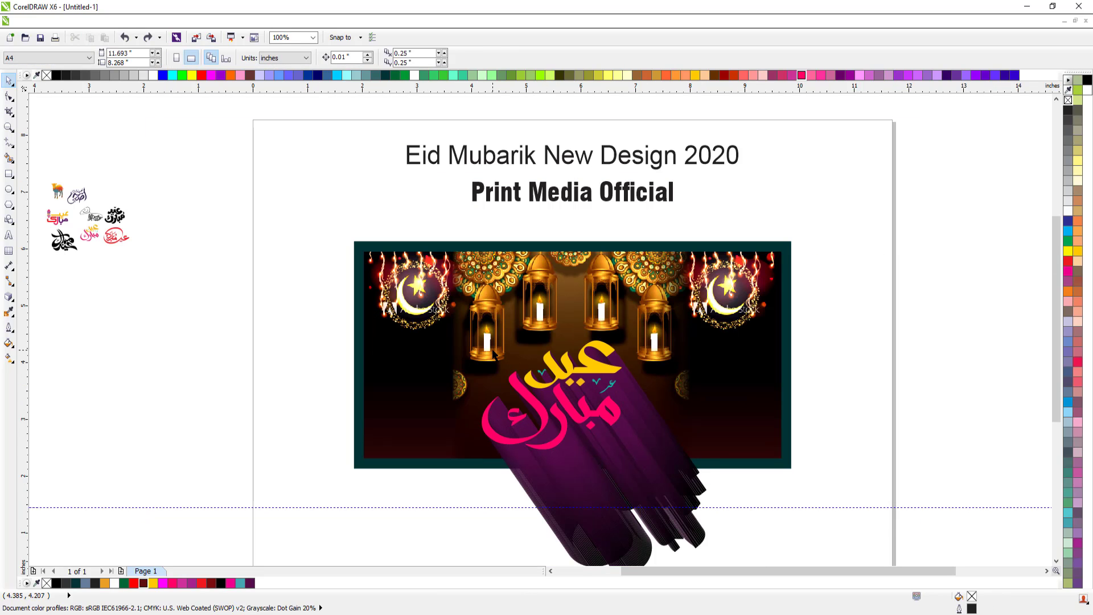
pyautogui.hotkey('ctrl', 'z')
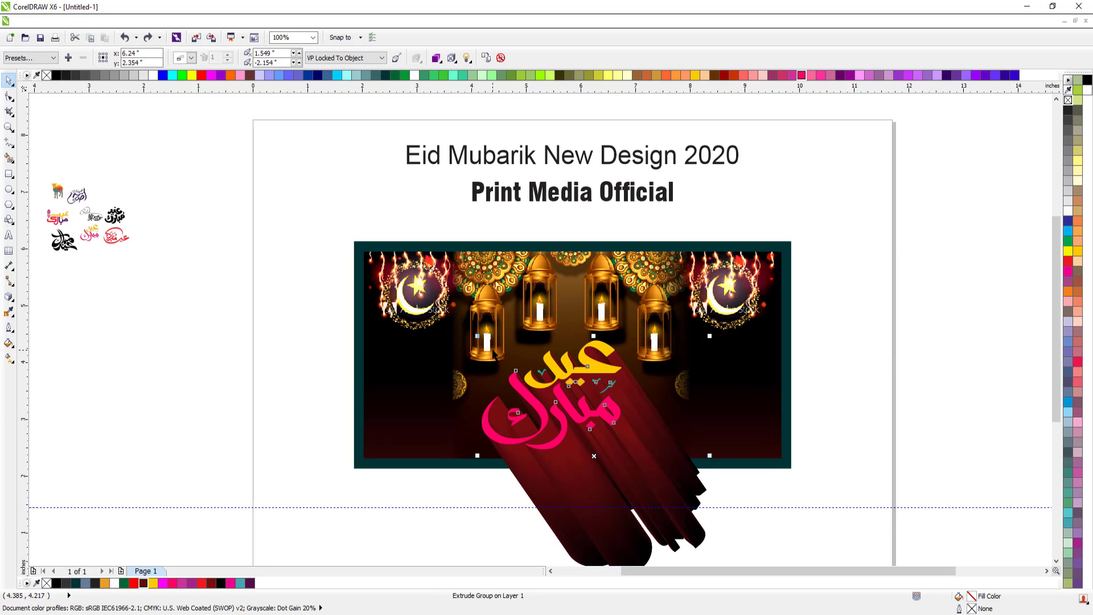
# Resize the extruded calligraphy group to about 4.2 by 4.15 inches and reposition it near the banner's centre.
pyautogui.scroll(-1, 637, 414)
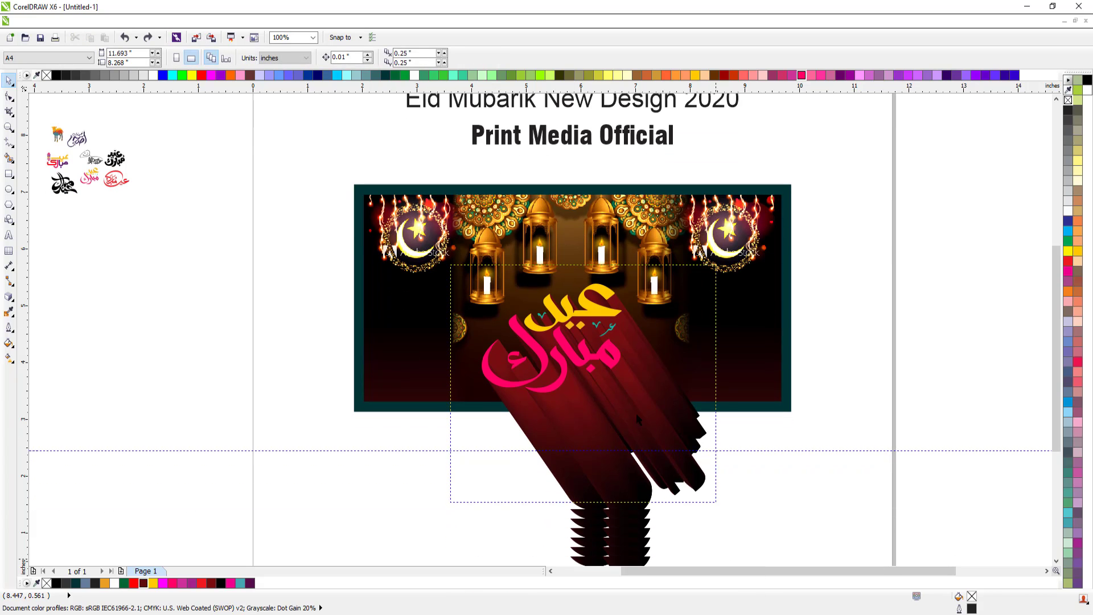
pyautogui.moveTo(710, 520); pyautogui.dragTo(724, 532)
pyautogui.moveTo(650, 351)
pyautogui.mouseDown()
pyautogui.moveTo(622, 351)
pyautogui.moveTo(634, 351)
pyautogui.mouseUp()
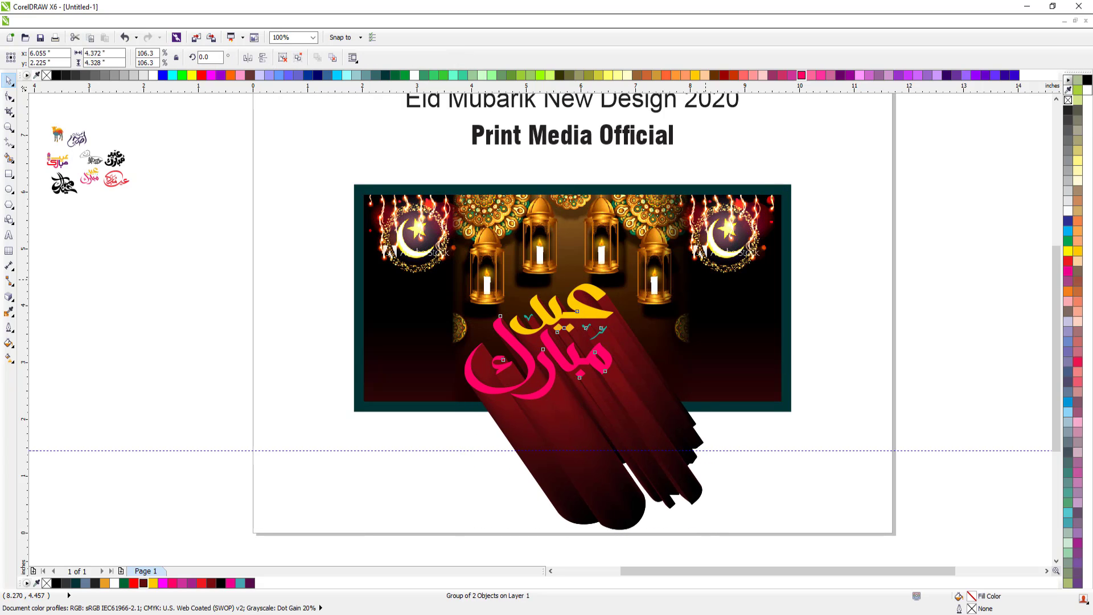
pyautogui.moveTo(706, 279); pyautogui.dragTo(701, 285)
pyautogui.moveTo(623, 348); pyautogui.dragTo(623, 343)
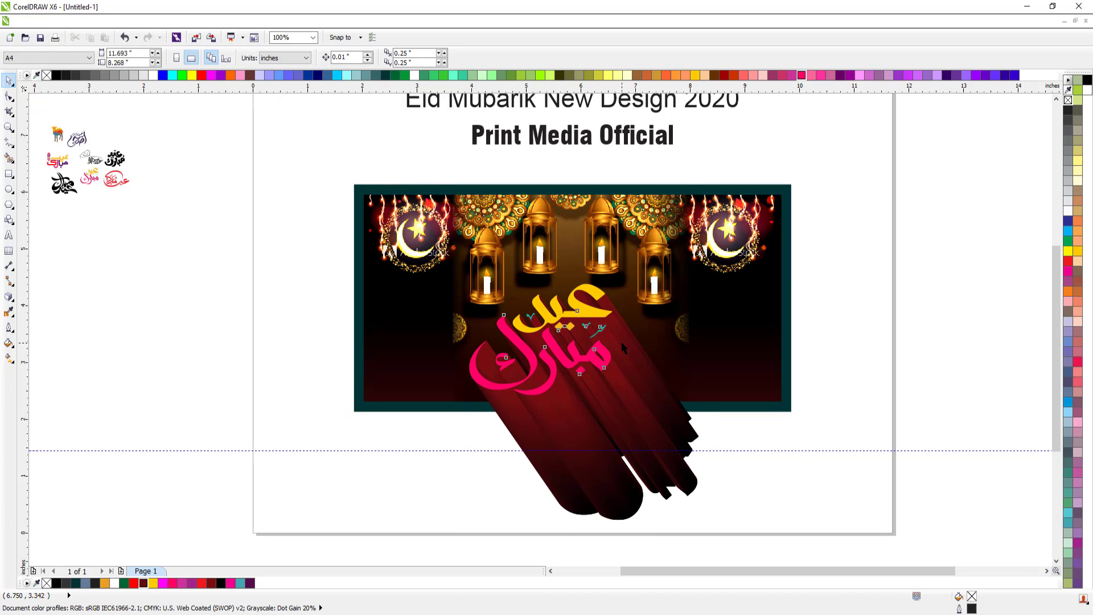
# Try to break the resized calligraphy's extrude group apart.
pyautogui.keyDown('ctrl'); pyautogui.click(636, 352); pyautogui.keyUp('ctrl')
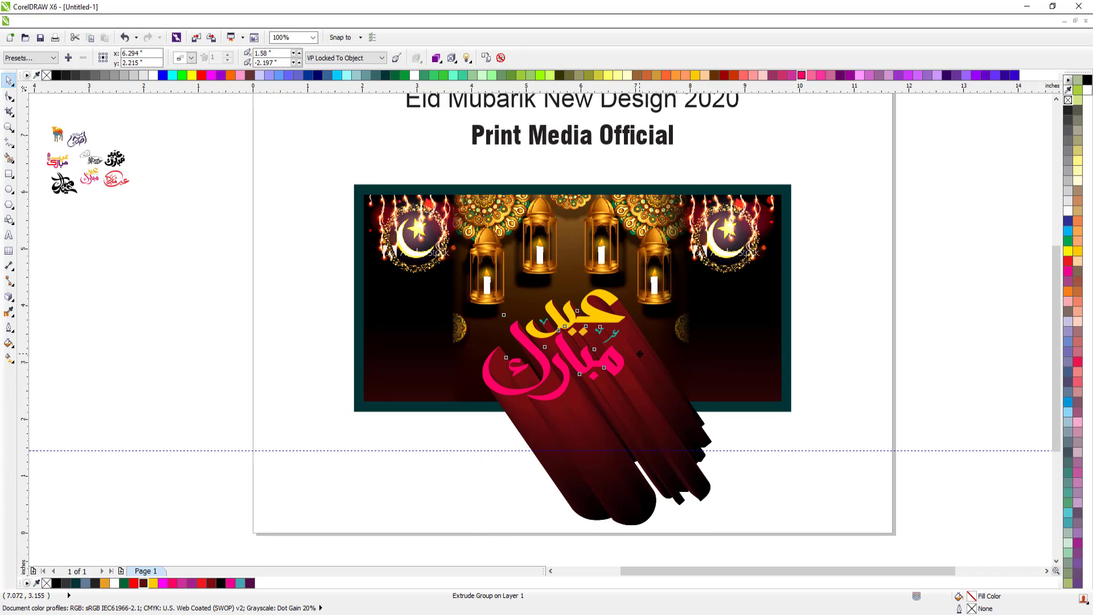
pyautogui.hotkey('ctrl', 'z')
pyautogui.doubleClick(639, 354)
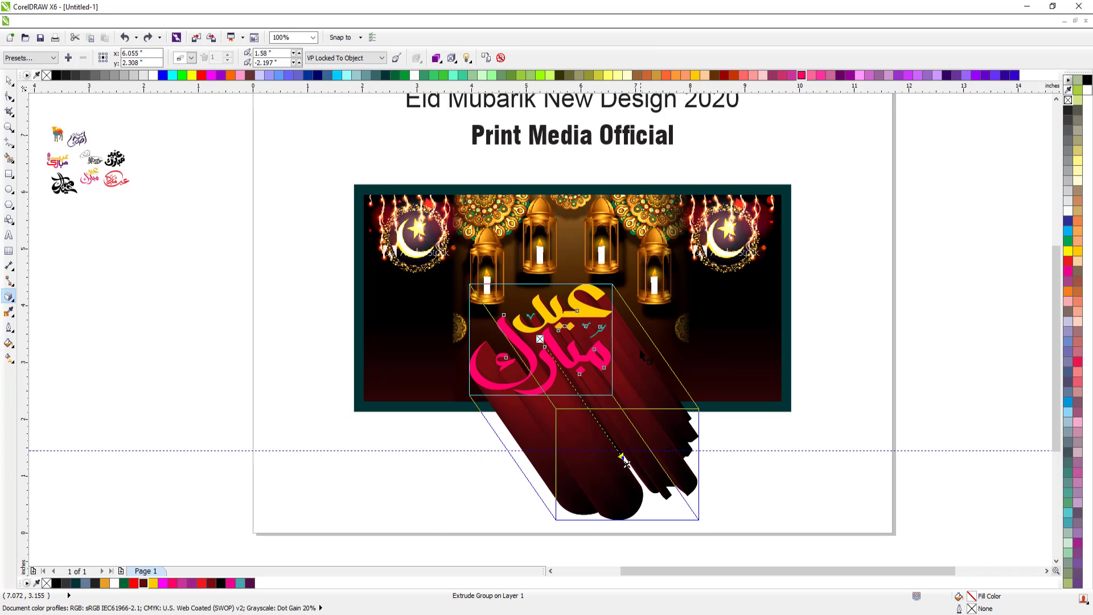
pyautogui.hotkey('alt', 'a')
pyautogui.press('b')
pyautogui.press('space')
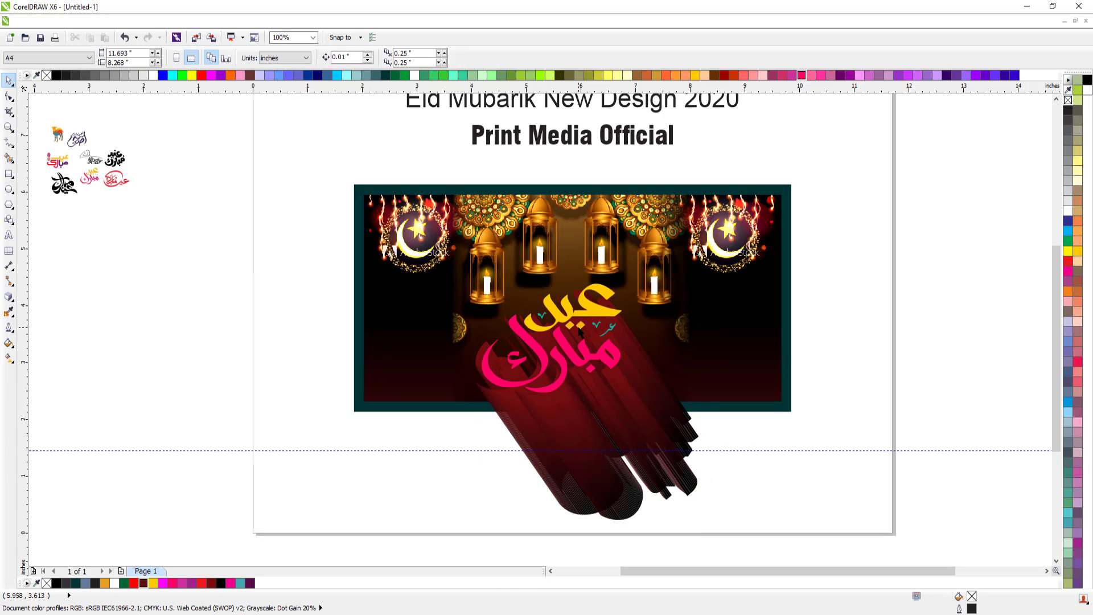
pyautogui.hotkey('ctrl', 'z')
# PowerClip the extruded calligraphy group inside the banner's dark background.
pyautogui.press('Escape')
pyautogui.click(594, 315)
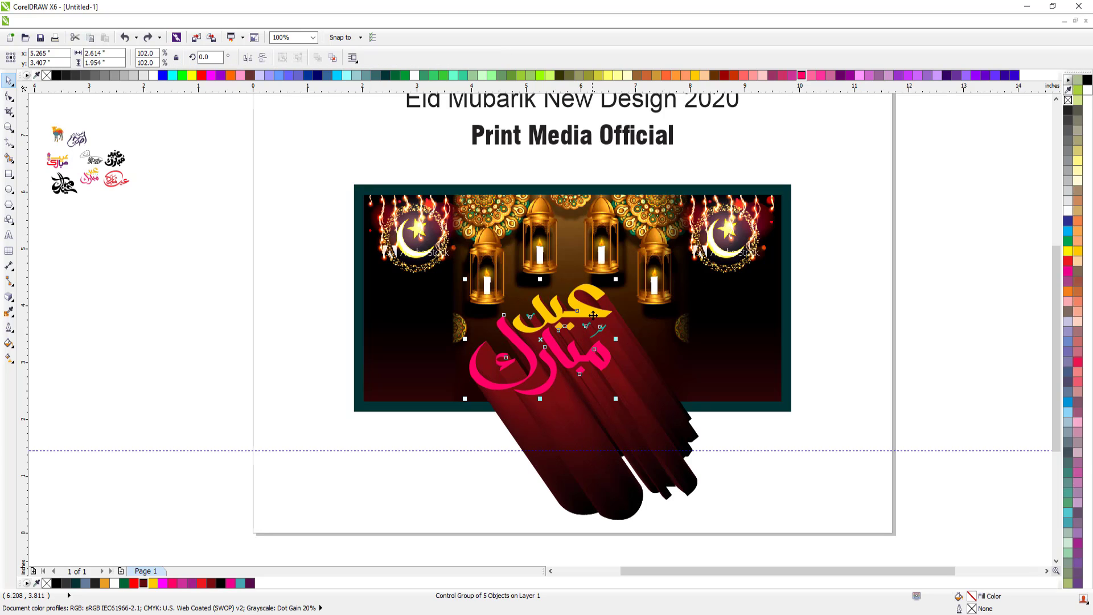
pyautogui.press('Escape')
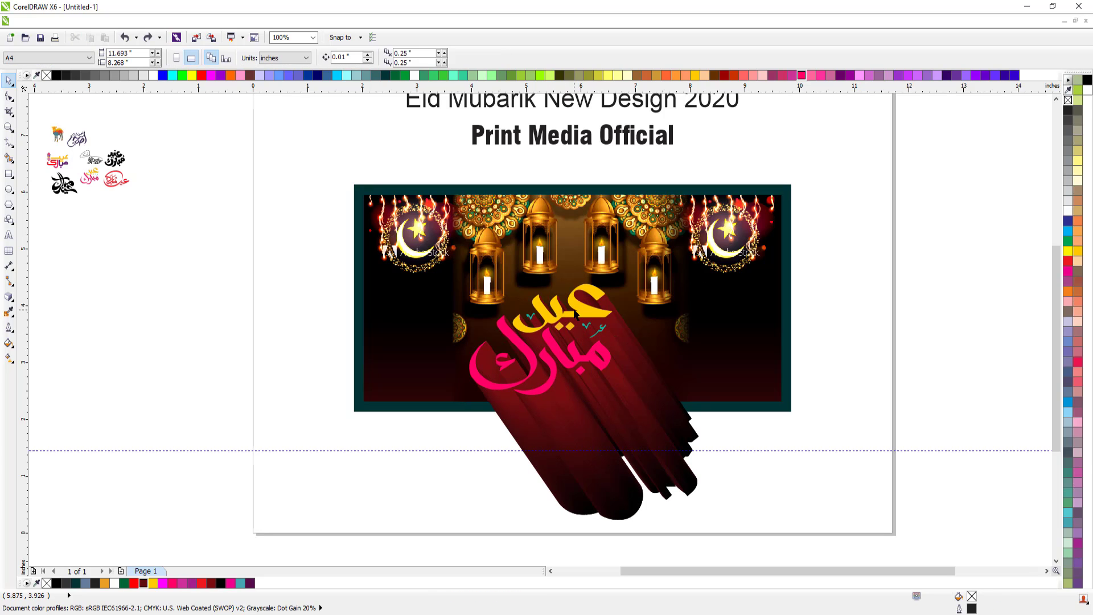
pyautogui.press('Tab')
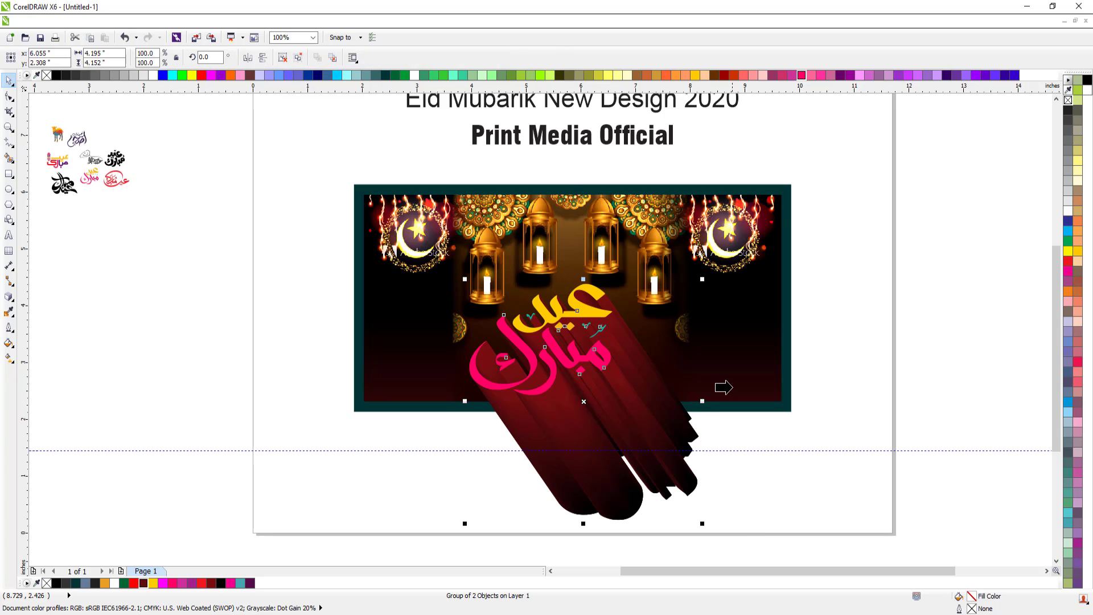
pyautogui.press('Escape')
pyautogui.scroll(-1, 614, 310)
pyautogui.moveTo(349, 188); pyautogui.dragTo(787, 409)
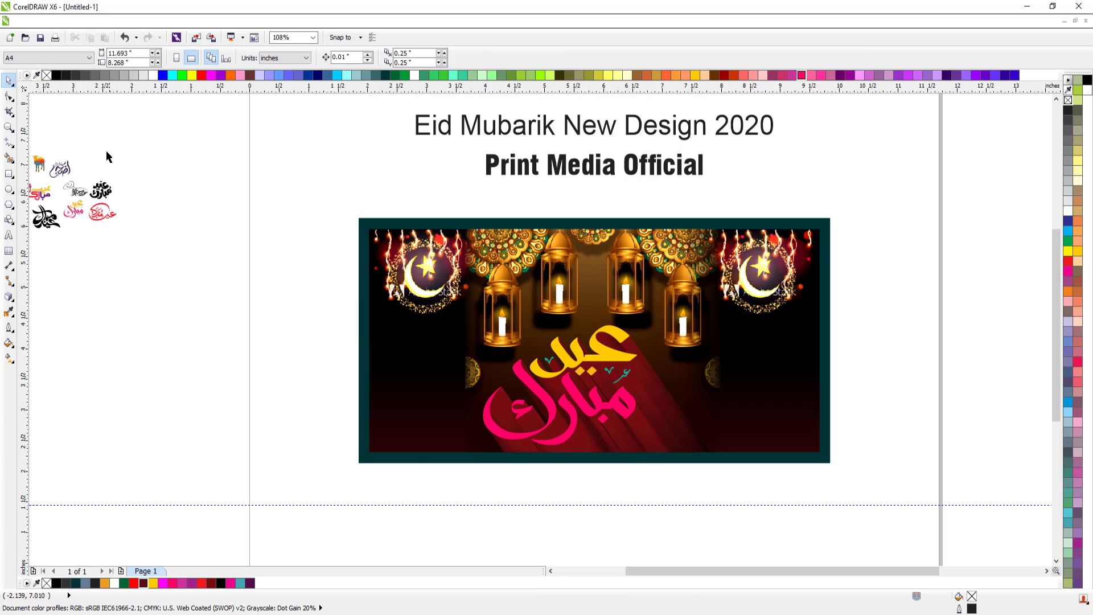
# Import "final clip" from the Clip folder and place it about 1.19 by 1.38 inches beside the calligraphy on the banner.
pyautogui.hscroll(-3, 111, 162)
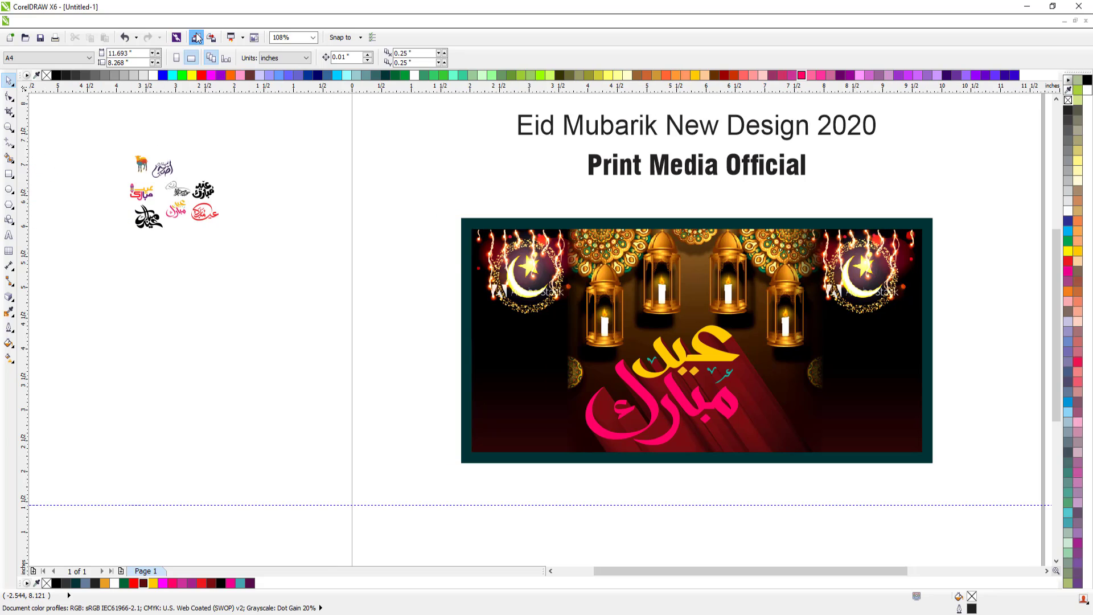
pyautogui.click(197, 38)
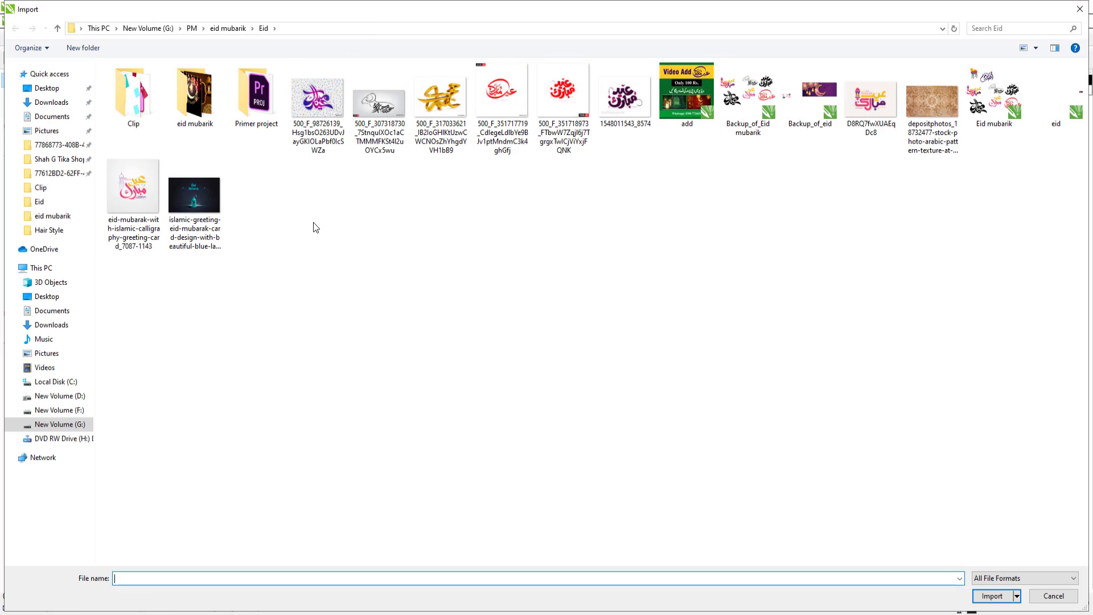
pyautogui.doubleClick(134, 93)
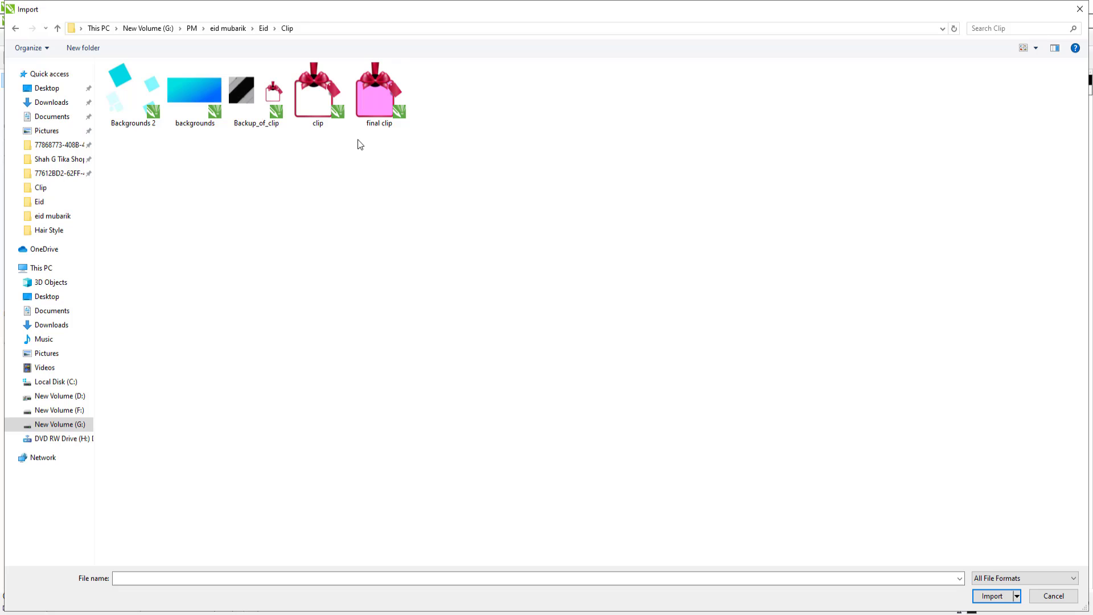
pyautogui.doubleClick(374, 110)
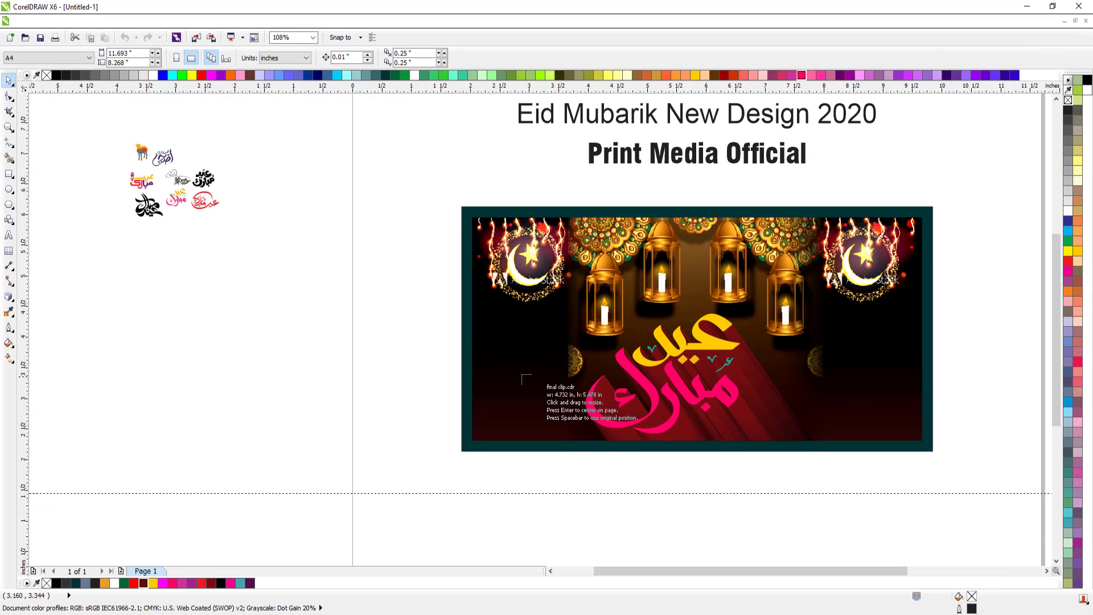
pyautogui.moveTo(471, 327); pyautogui.dragTo(552, 411)
pyautogui.press('F3')
pyautogui.press('F2')
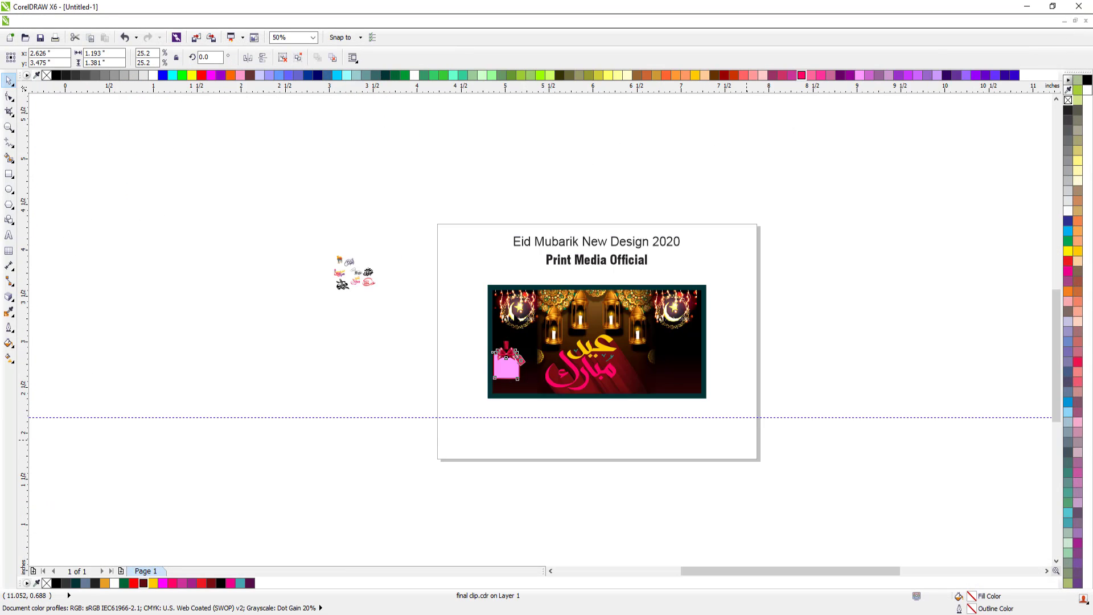
# Flip the bow tag graphic vertically and enlarge it to about 1.85 by 2.14 inches beside the calligraphy.
pyautogui.moveTo(422, 296); pyautogui.dragTo(744, 443)
pyautogui.moveTo(304, 272); pyautogui.dragTo(325, 290)
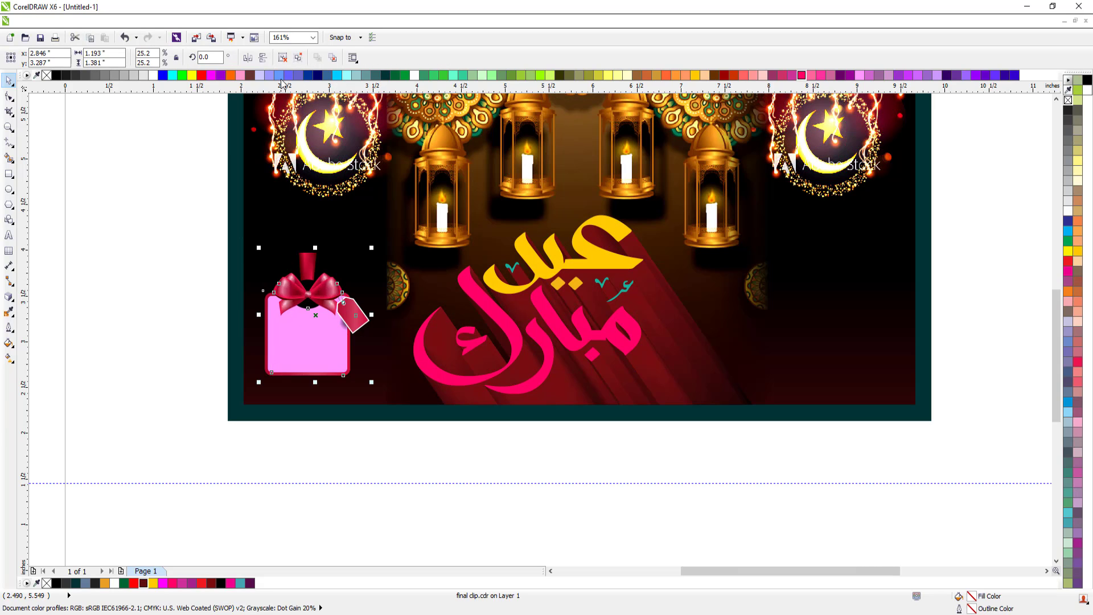
pyautogui.click(264, 58)
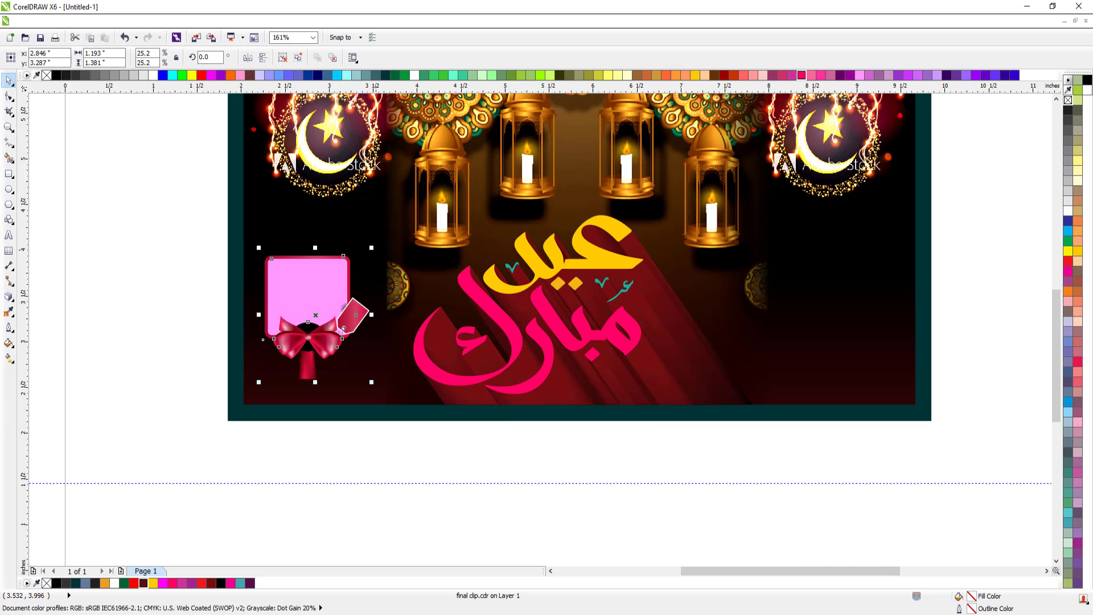
pyautogui.moveTo(372, 248)
pyautogui.mouseDown()
pyautogui.moveTo(413, 203)
pyautogui.moveTo(363, 267)
pyautogui.mouseUp()
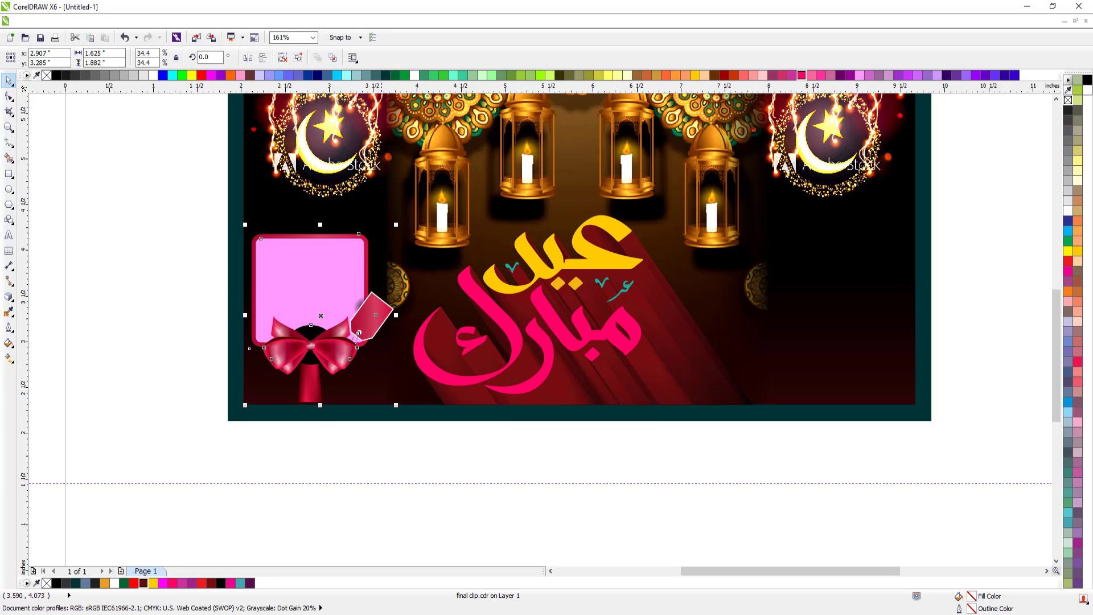
pyautogui.moveTo(396, 224); pyautogui.dragTo(416, 200)
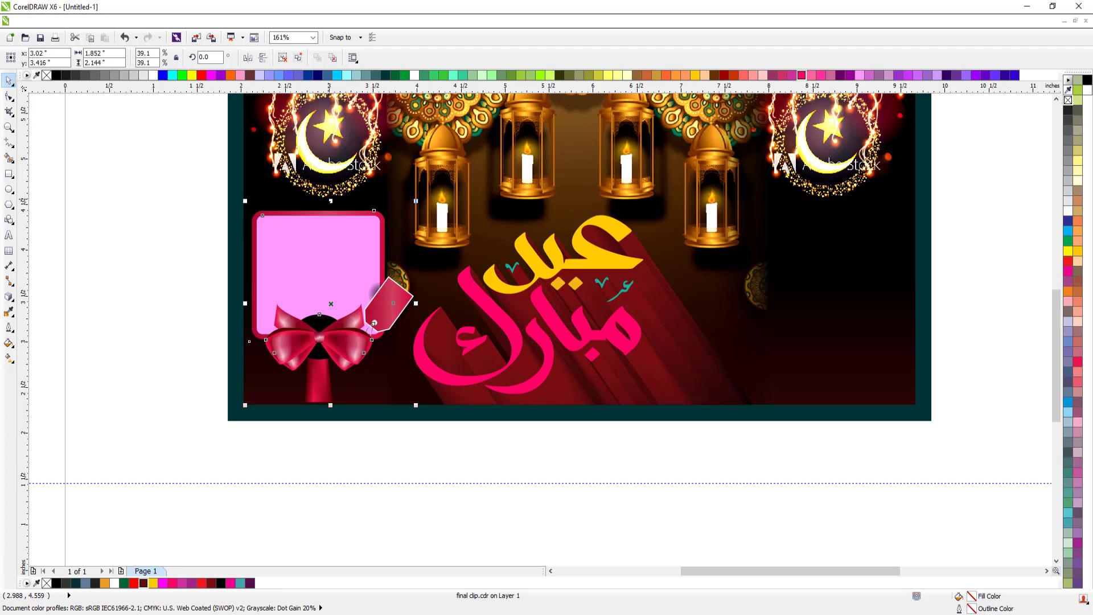
# Adjust the flipped bow tag's size and position to about 1.88 by 2.23 inches.
pyautogui.moveTo(331, 200); pyautogui.dragTo(331, 199)
pyautogui.moveTo(335, 250); pyautogui.dragTo(336, 253)
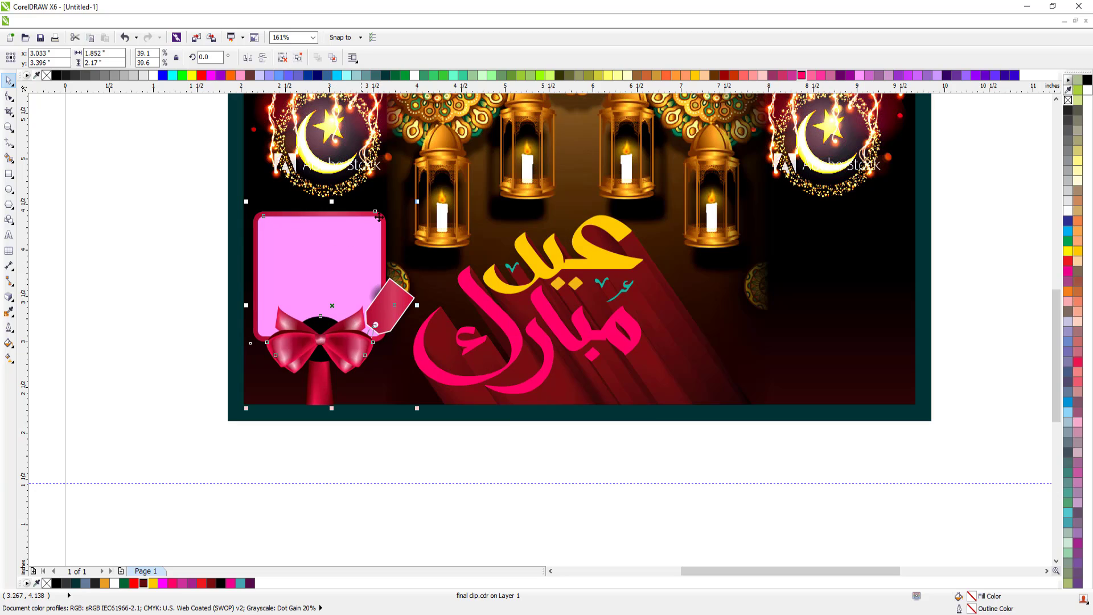
pyautogui.moveTo(416, 201); pyautogui.dragTo(418, 198)
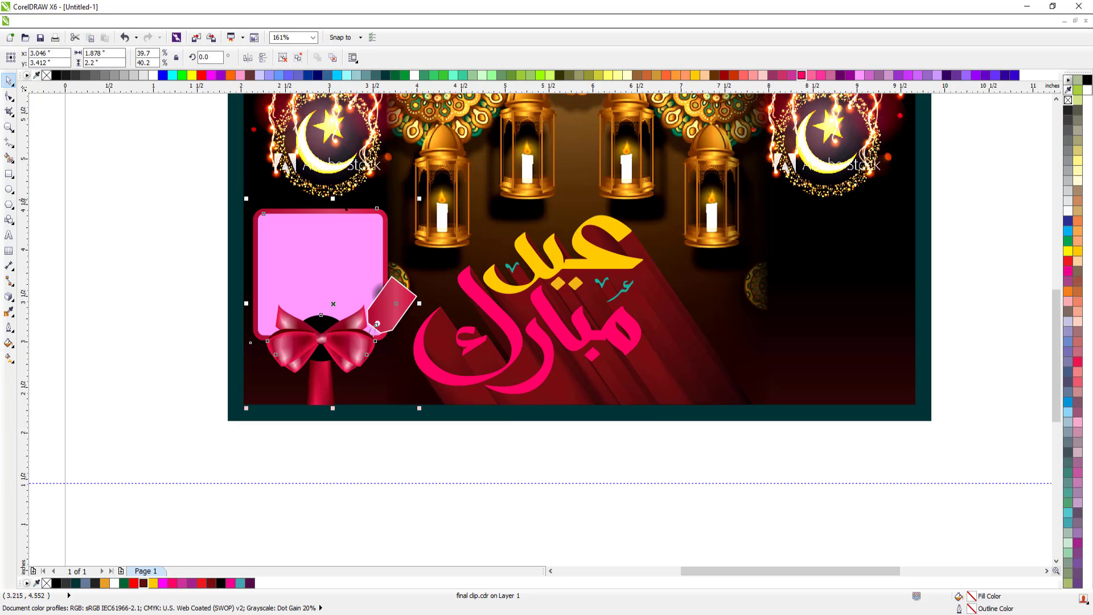
pyautogui.moveTo(333, 199); pyautogui.dragTo(333, 195)
pyautogui.press('Escape')
pyautogui.scroll(-2, 319, 128)
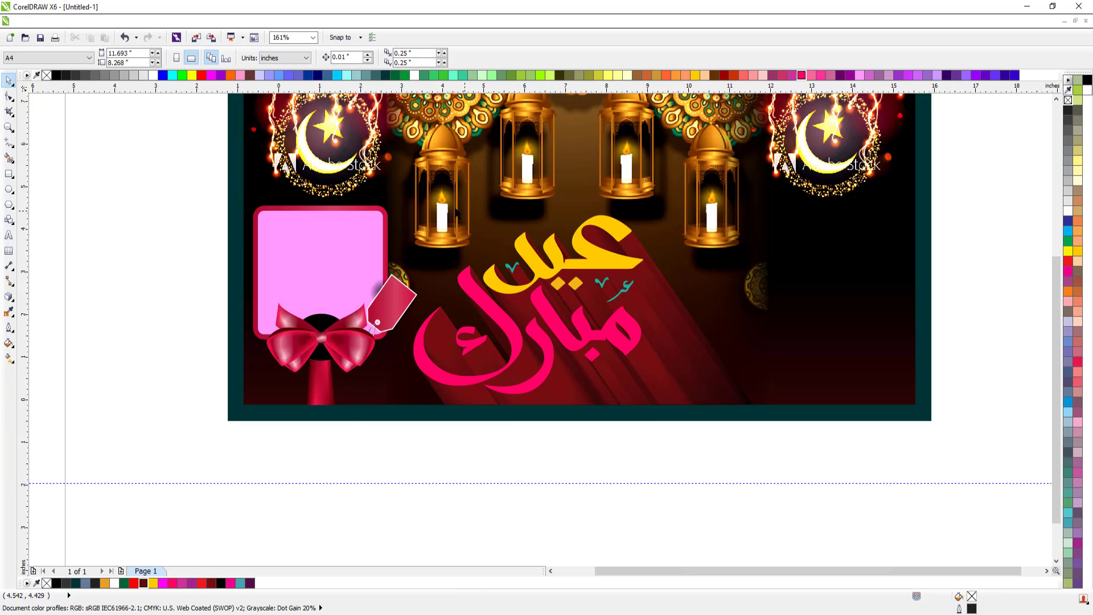
# Mirror the bow tag vertically back upright and enlarge it to about 1.94 by 2.31 inches.
pyautogui.scroll(2, 495, 155)
pyautogui.click(294, 302)
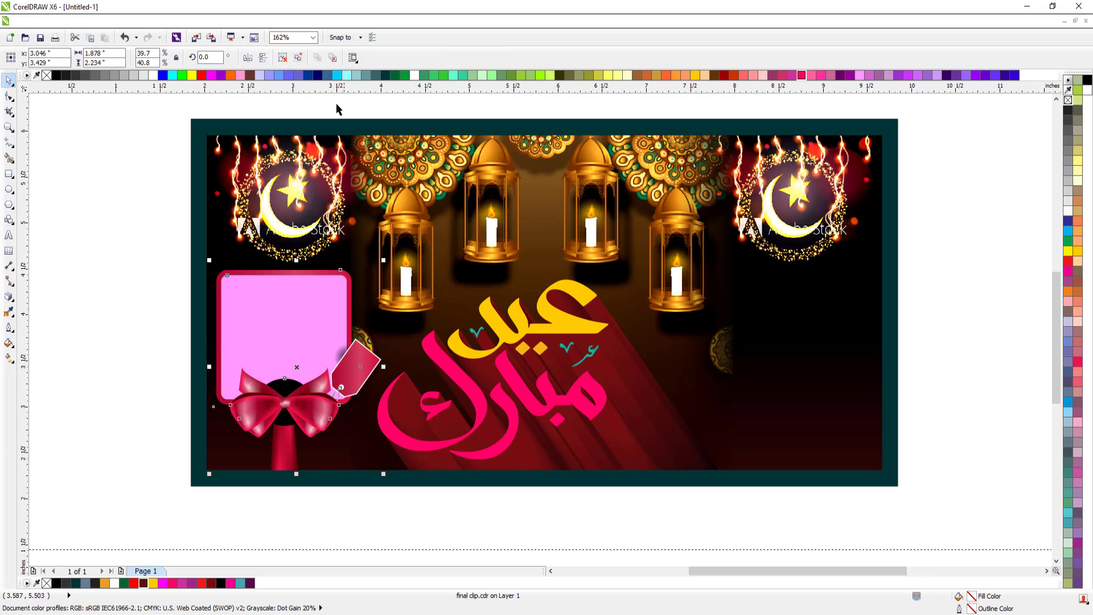
pyautogui.click(279, 61)
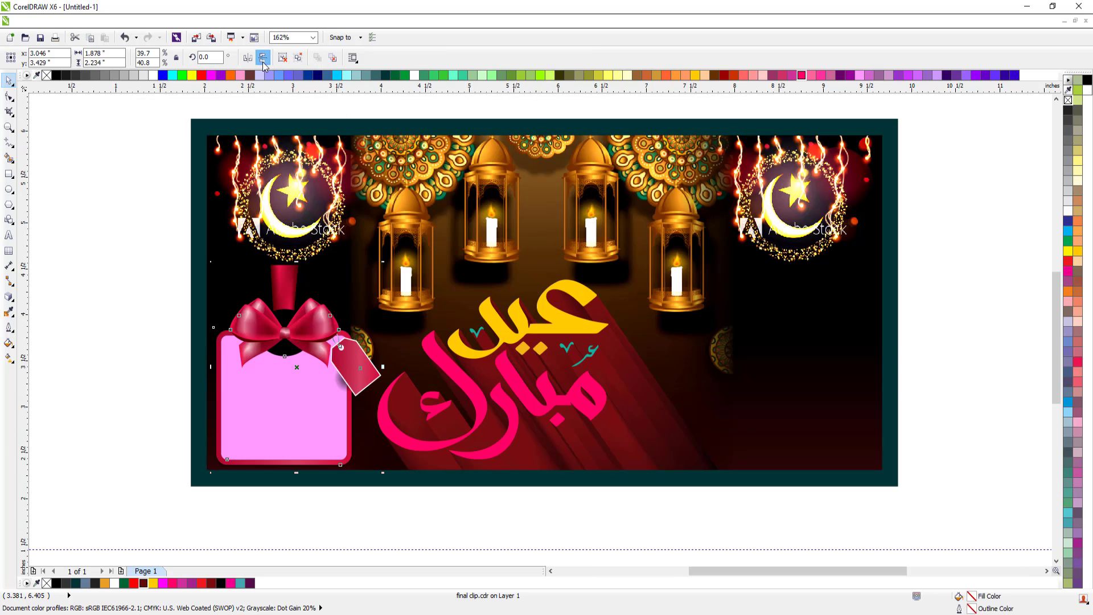
pyautogui.press('Escape')
pyautogui.click(288, 270)
pyautogui.moveTo(382, 261); pyautogui.dragTo(386, 255)
pyautogui.moveTo(209, 255); pyautogui.dragTo(206, 252)
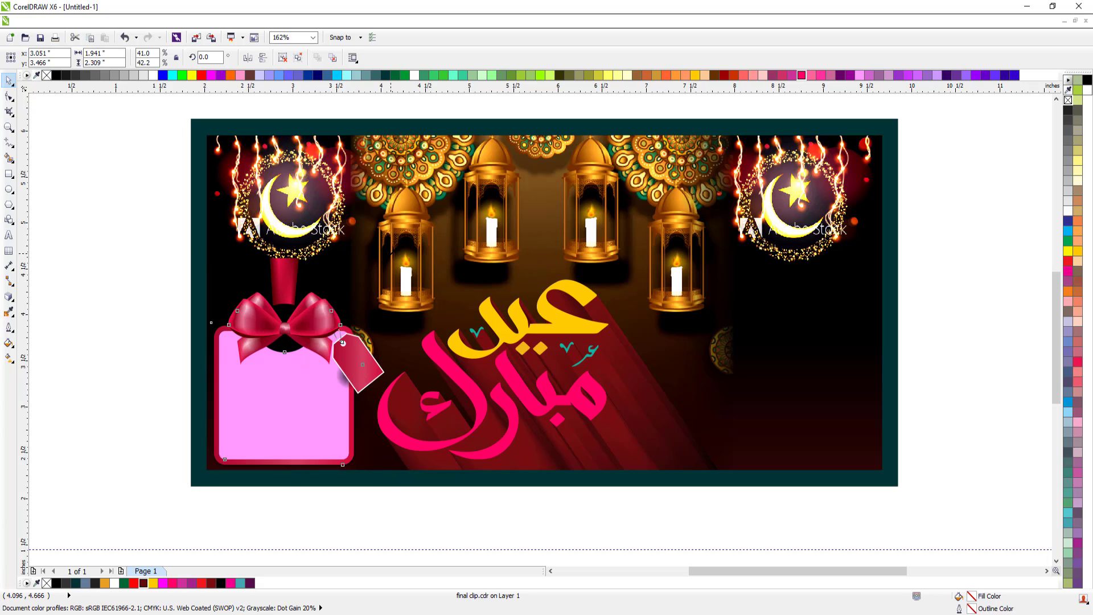
# Fade the upper end of the red ribbon above the bow with a vertical linear transparency.
pyautogui.scroll(-3, 386, 261)
pyautogui.scroll(4, 253, 231)
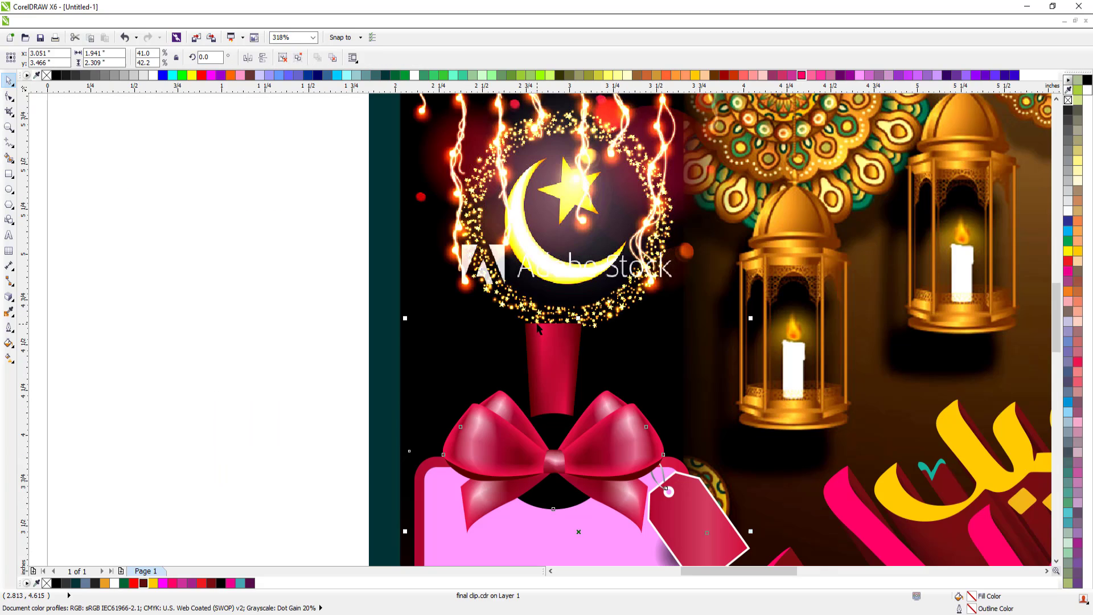
pyautogui.click(555, 329)
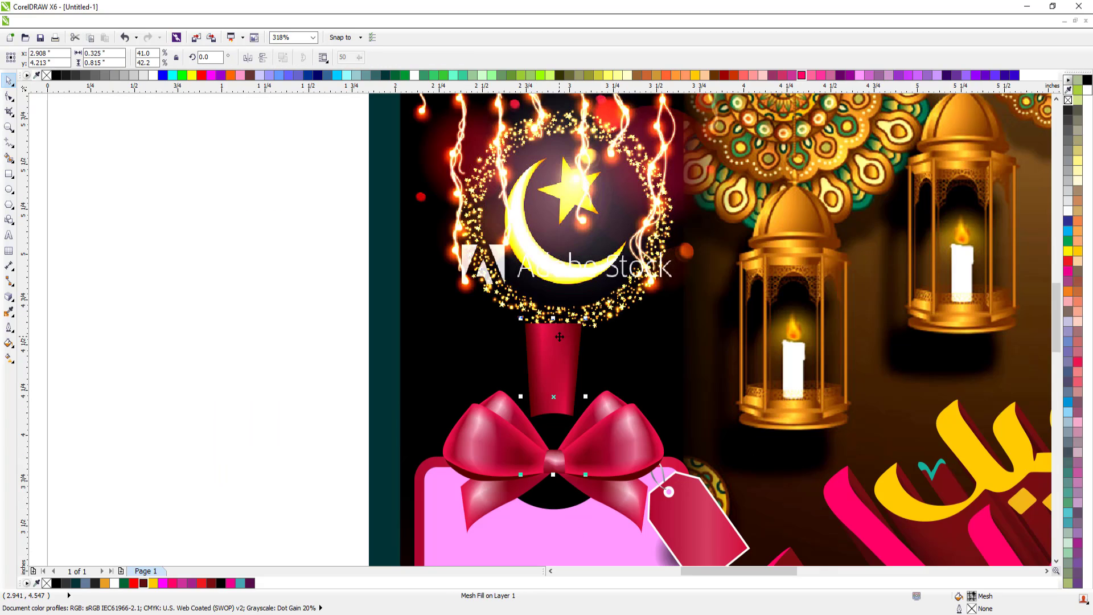
pyautogui.hotkey('ctrl', 'z')
pyautogui.click(8, 310)
pyautogui.click(45, 371)
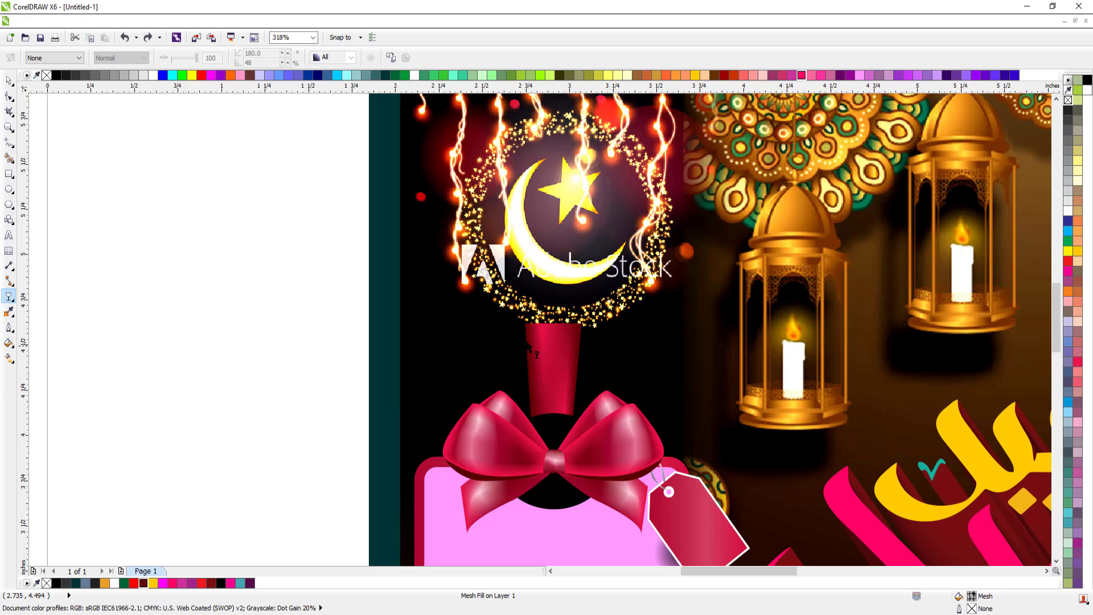
pyautogui.moveTo(547, 354); pyautogui.dragTo(547, 304)
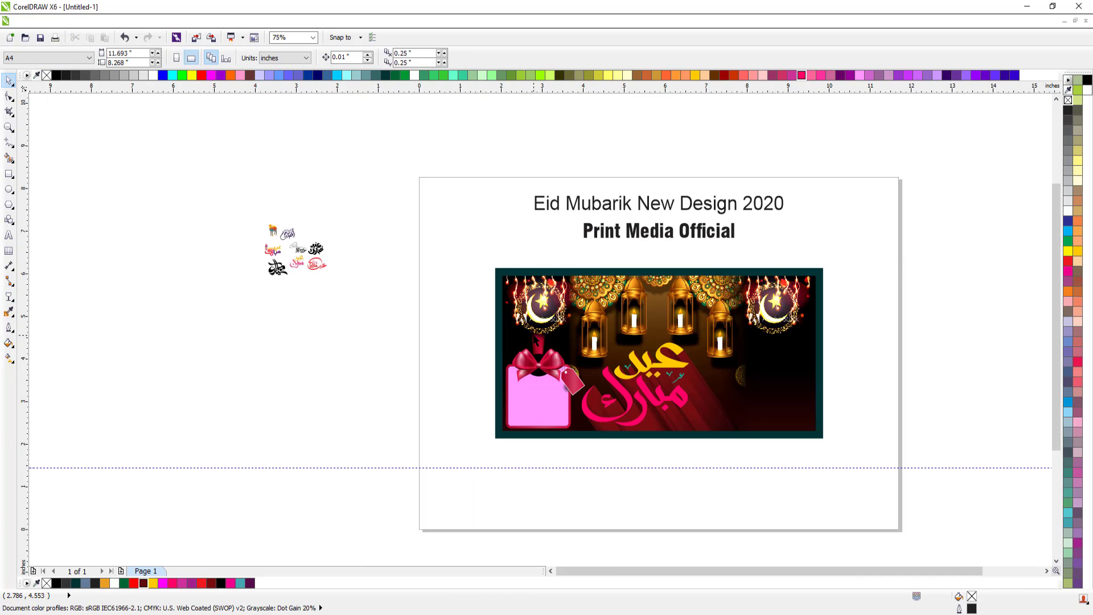
# Ungroup the bow tag graphic and fill its pink panel with white.
pyautogui.press('F2')
pyautogui.moveTo(408, 268); pyautogui.dragTo(935, 505)
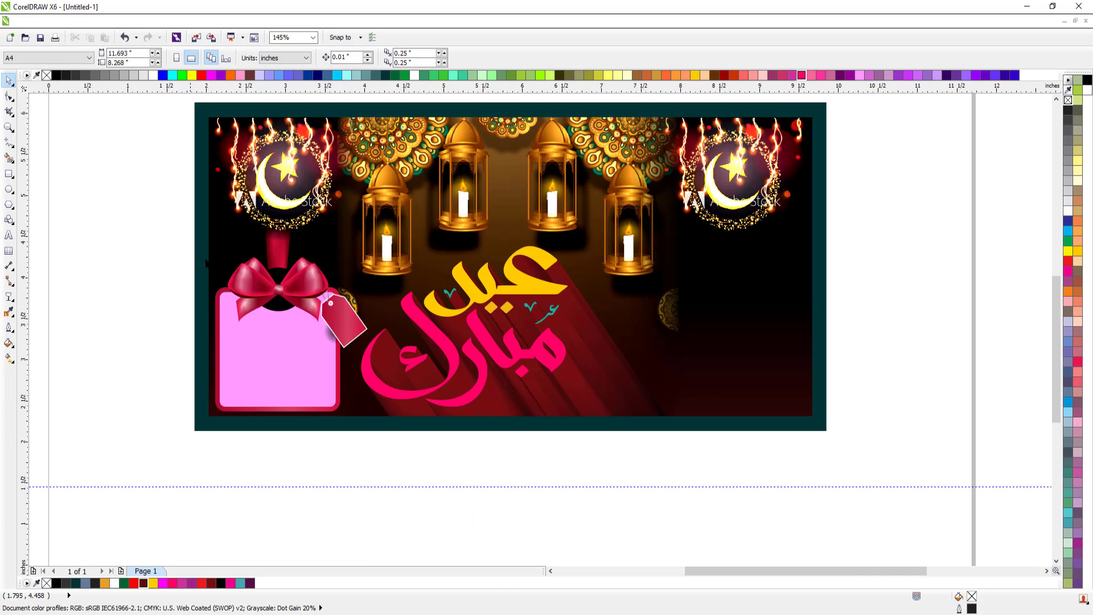
pyautogui.click(272, 350)
pyautogui.click(168, 151)
pyautogui.click(196, 40)
pyautogui.press('Escape')
pyautogui.moveTo(126, 204); pyautogui.dragTo(398, 453)
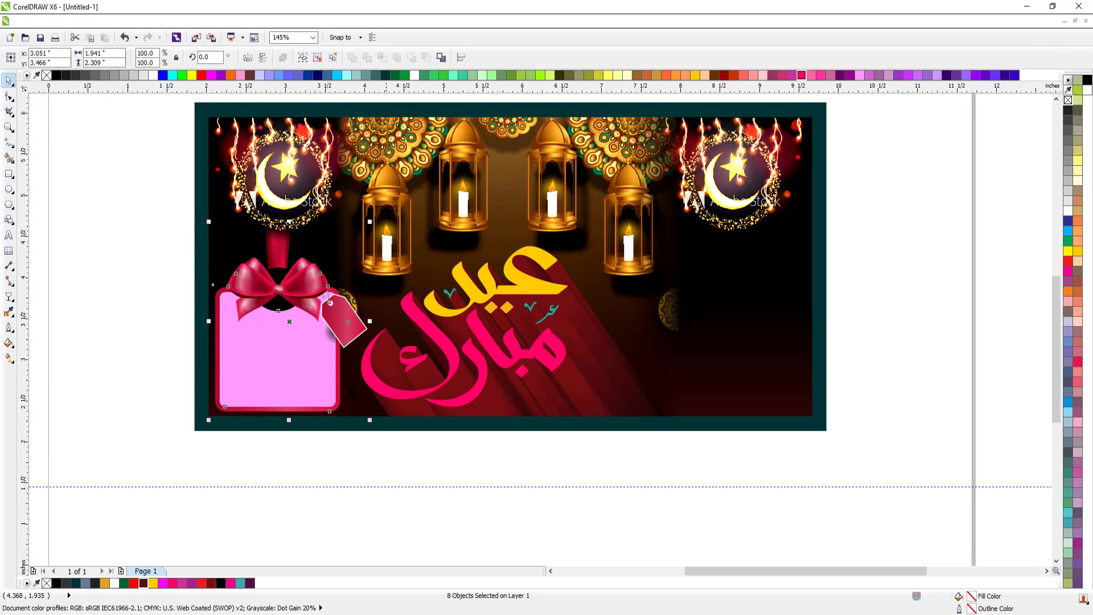
pyautogui.click(298, 379)
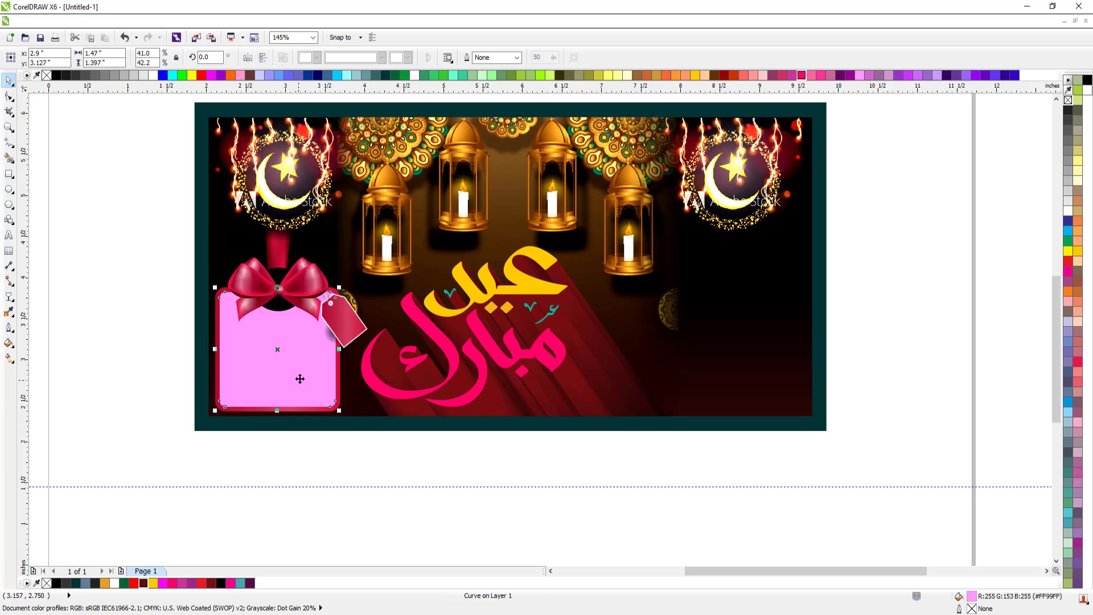
pyautogui.click(1068, 211)
pyautogui.press('Escape')
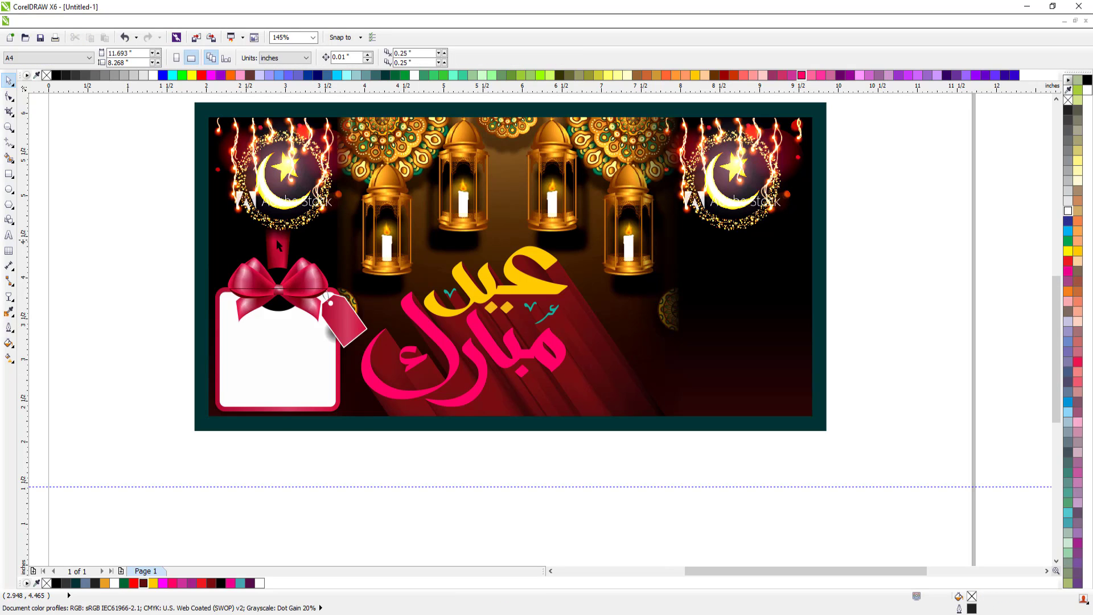
# Group the bow tag's objects and place a horizontally mirrored copy under the crescent at the banner's opposite end.
pyautogui.moveTo(164, 190); pyautogui.dragTo(427, 459)
pyautogui.hotkey('ctrl', 'g')
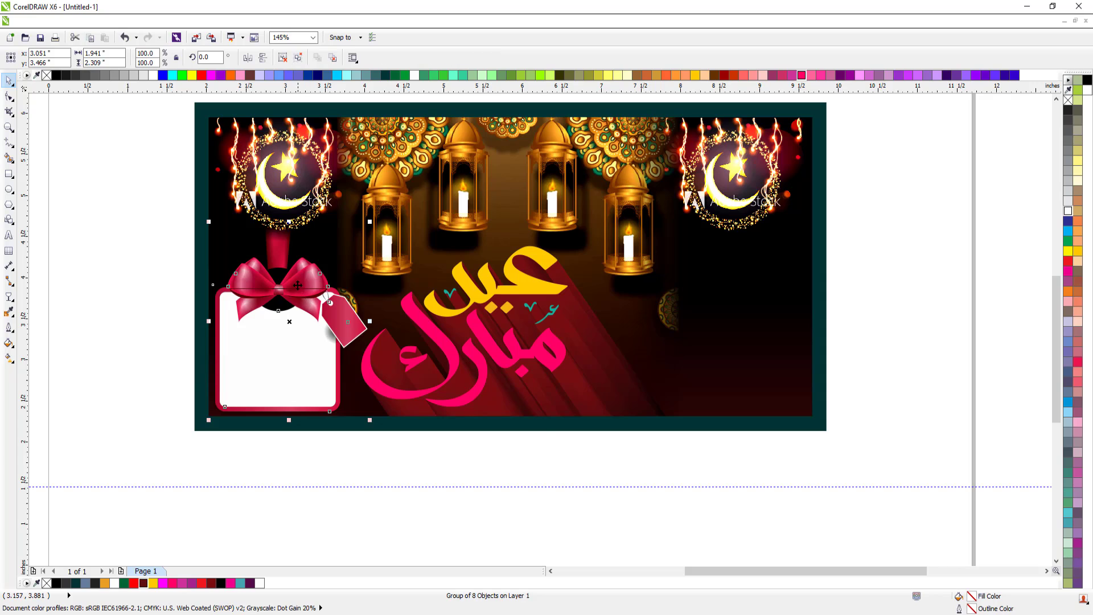
pyautogui.moveTo(301, 341); pyautogui.dragTo(768, 340)
pyautogui.click(247, 57)
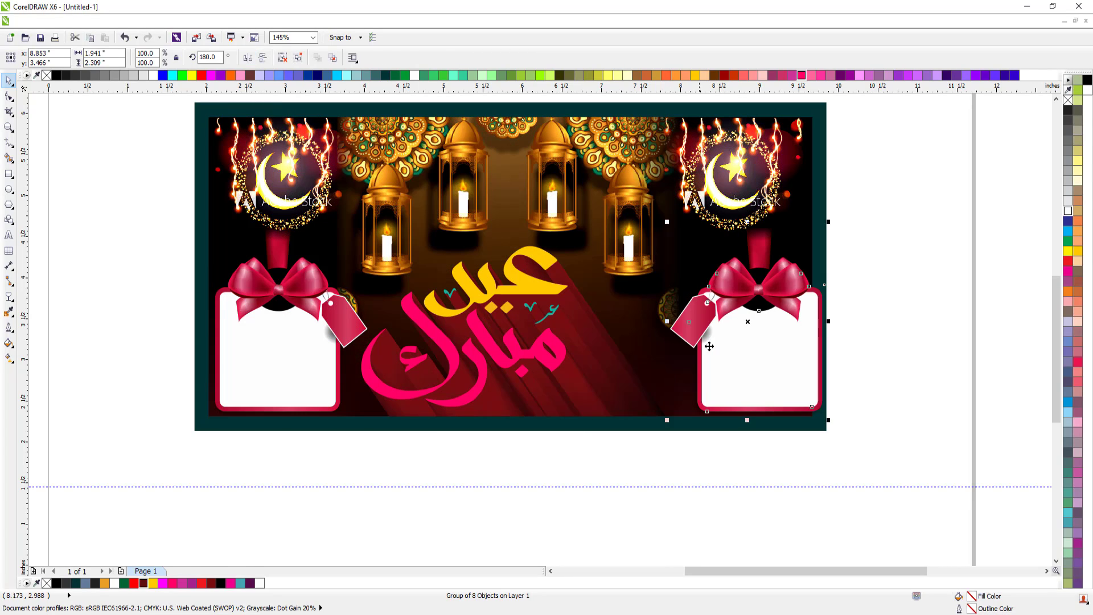
pyautogui.moveTo(756, 292); pyautogui.dragTo(737, 291)
pyautogui.press('Escape')
# Copy the small sheep graphic from the artwork beside the page onto the banner, next to the calligraphy.
pyautogui.scroll(-2, 498, 297)
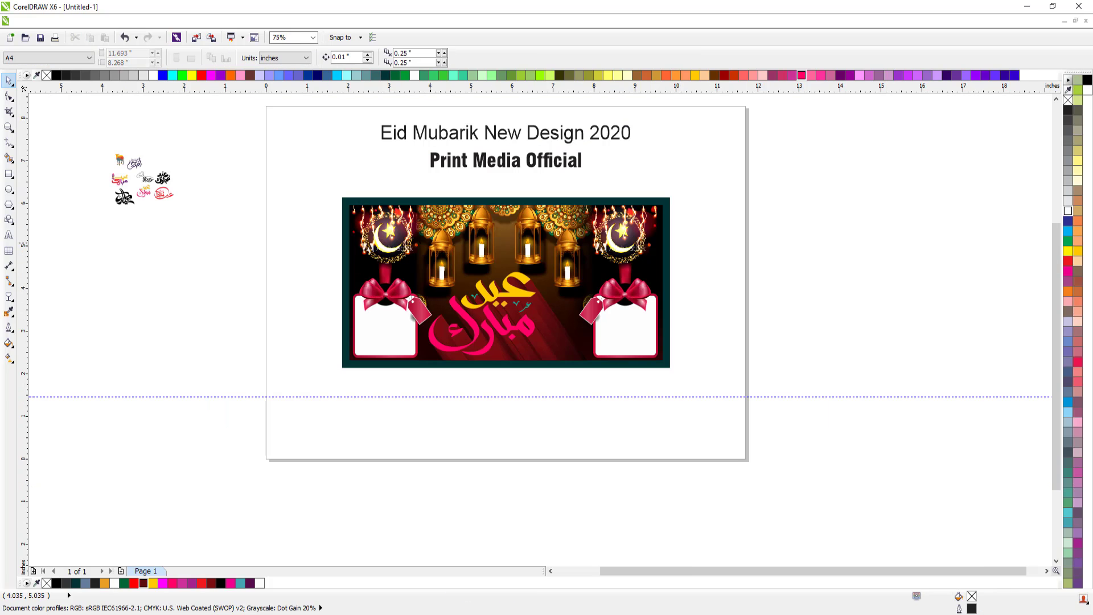
pyautogui.moveTo(327, 185); pyautogui.dragTo(681, 383)
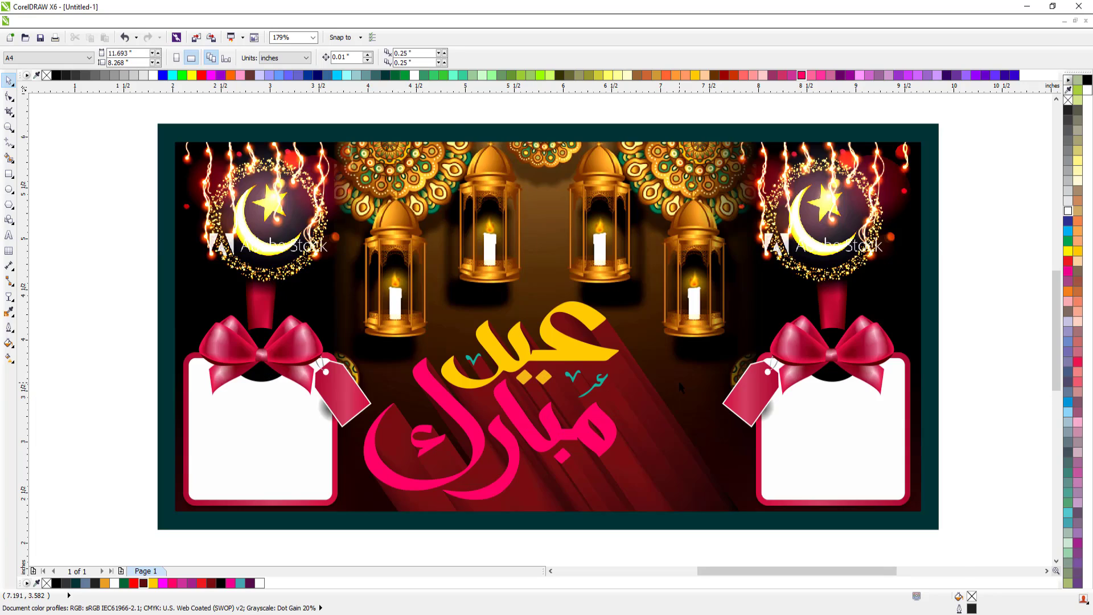
pyautogui.scroll(-2, 269, 265)
pyautogui.hscroll(-3, 81, 142)
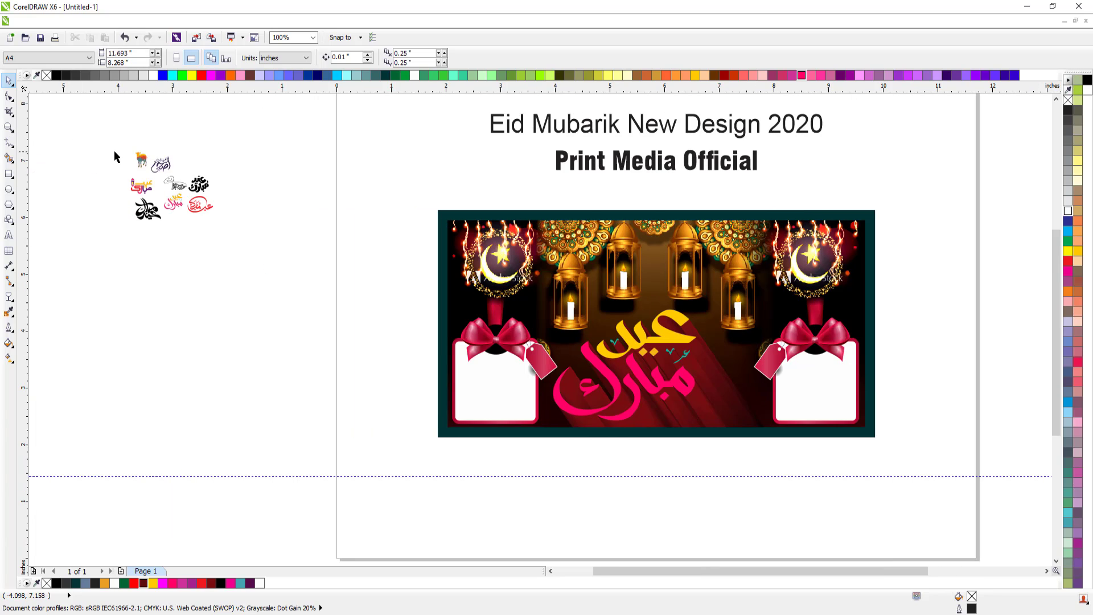
pyautogui.click(141, 158)
pyautogui.hotkey('ctrl', 'u')
pyautogui.moveTo(103, 130); pyautogui.dragTo(155, 178)
pyautogui.moveTo(292, 374); pyautogui.dragTo(620, 394)
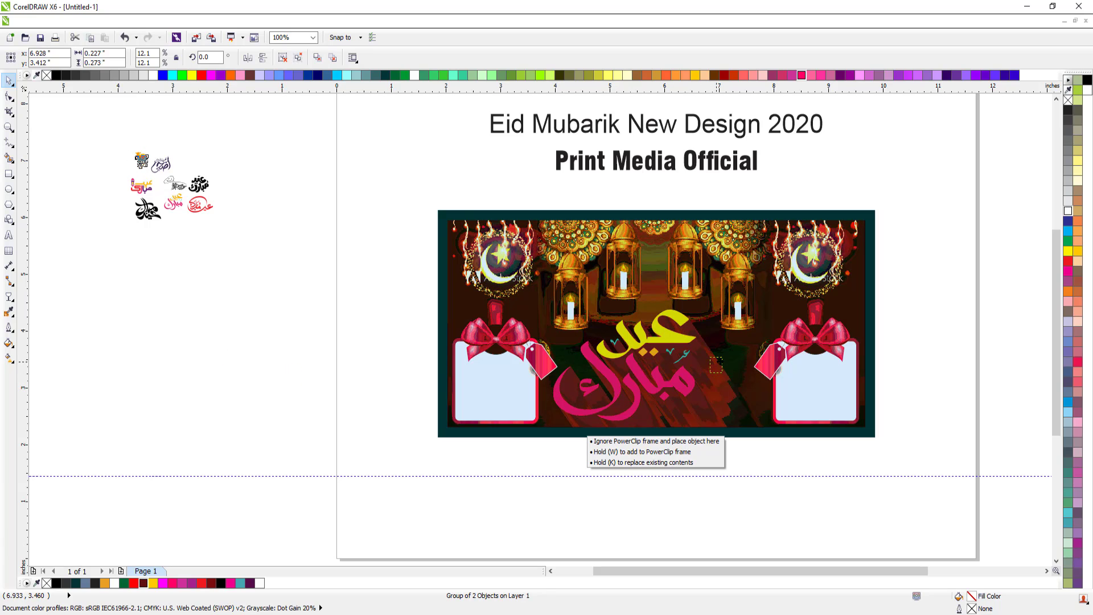
pyautogui.moveTo(712, 356); pyautogui.dragTo(710, 355)
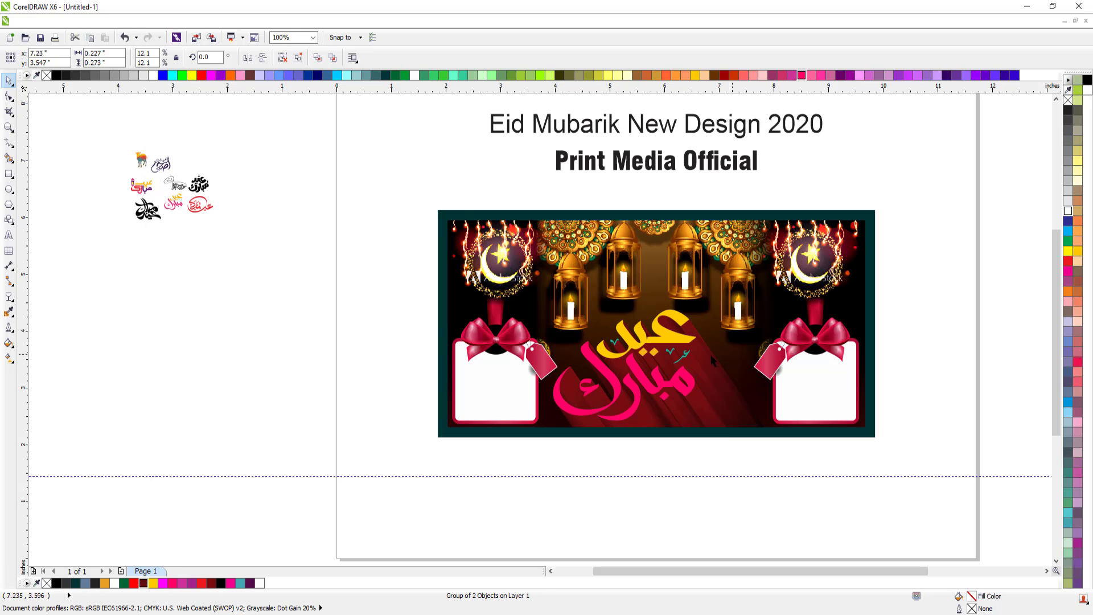
# Enlarge the sheep copy to over 0.52 by 0.63 inches and position it between the calligraphy and the mirrored bow tag.
pyautogui.scroll(2, 738, 350)
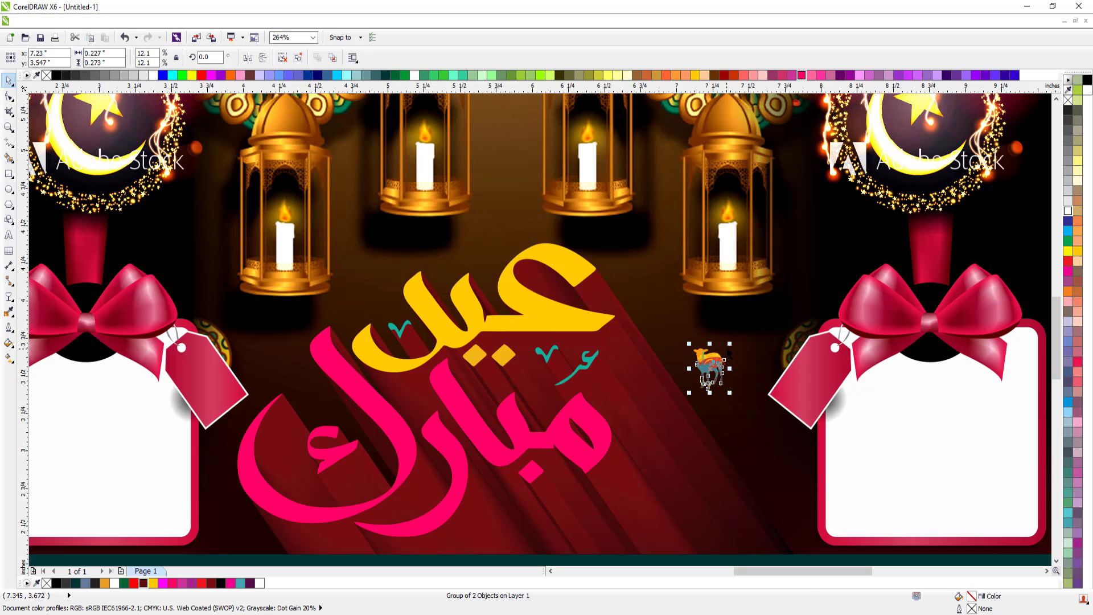
pyautogui.moveTo(729, 344); pyautogui.dragTo(750, 320)
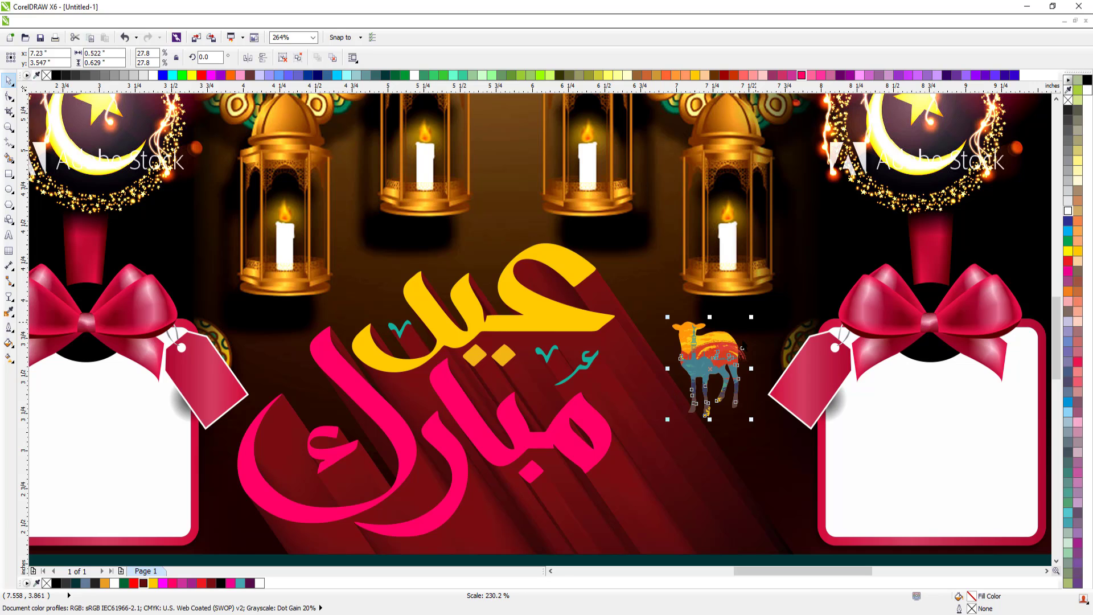
pyautogui.moveTo(722, 356); pyautogui.dragTo(738, 348)
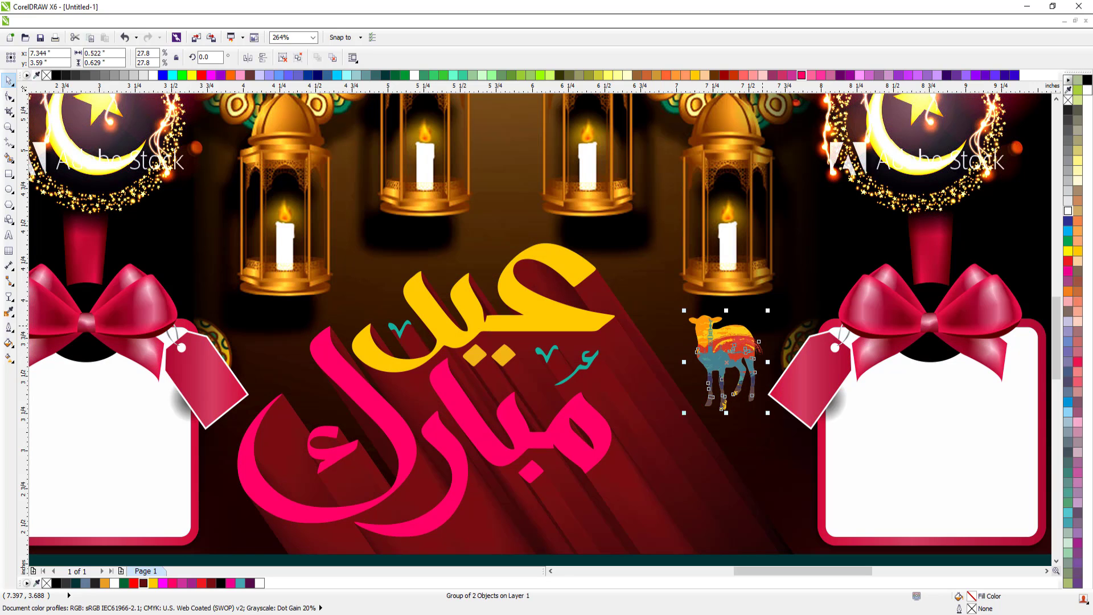
pyautogui.moveTo(767, 310); pyautogui.dragTo(774, 303)
pyautogui.press('Escape')
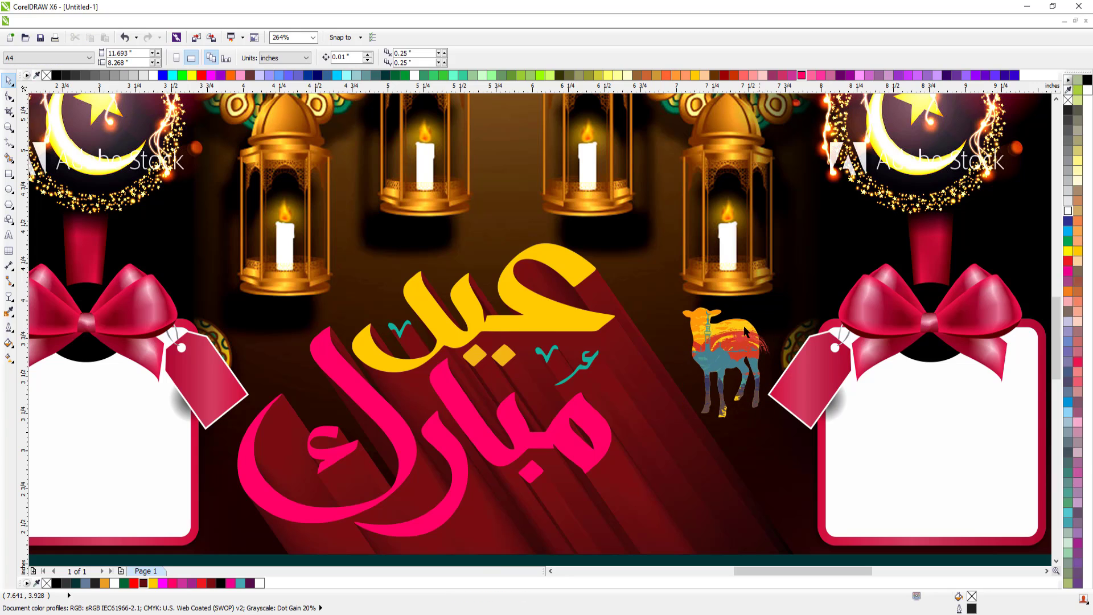
pyautogui.press('F5')
pyautogui.press('space')
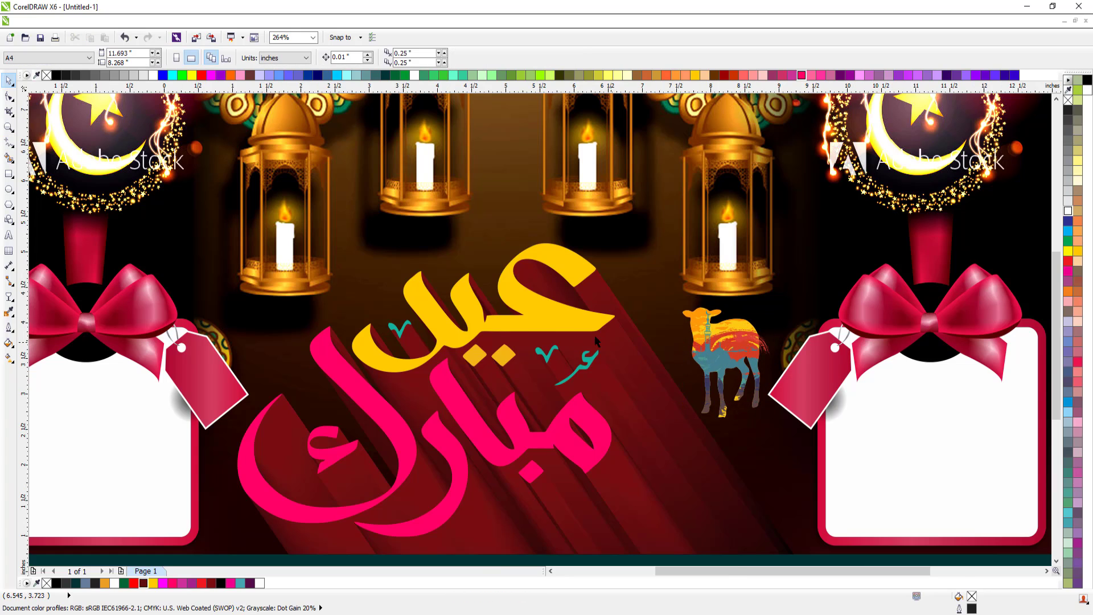
# Add the text "Pic" in 24 pt Swis721 BlkCn BT on one white tag panel and copy it onto the other.
pyautogui.scroll(-3, 594, 334)
pyautogui.moveTo(284, 164); pyautogui.dragTo(848, 463)
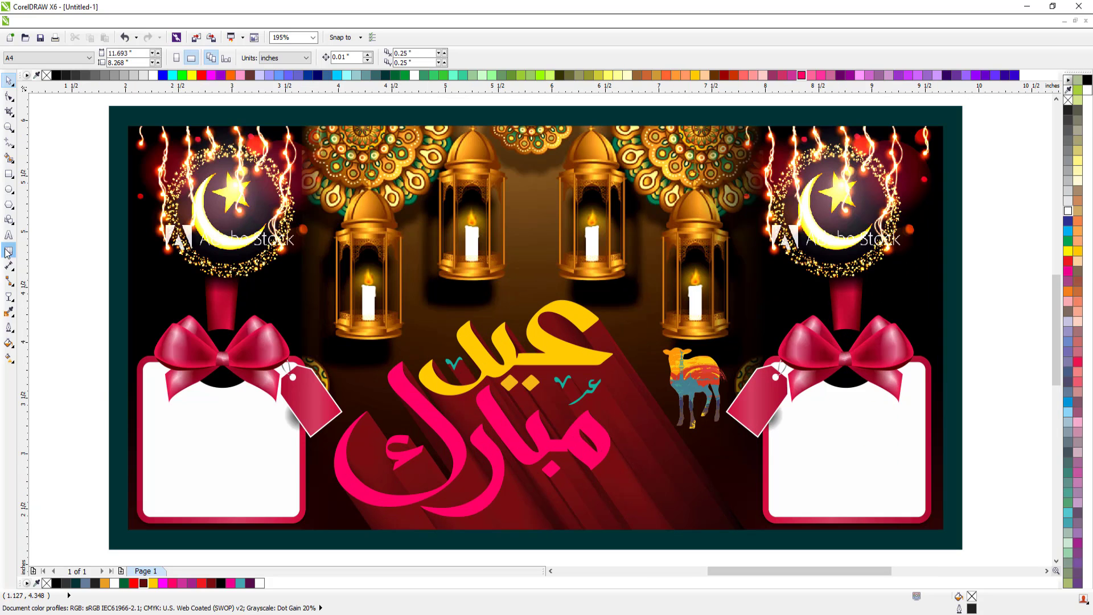
pyautogui.click(9, 235)
pyautogui.click(184, 467)
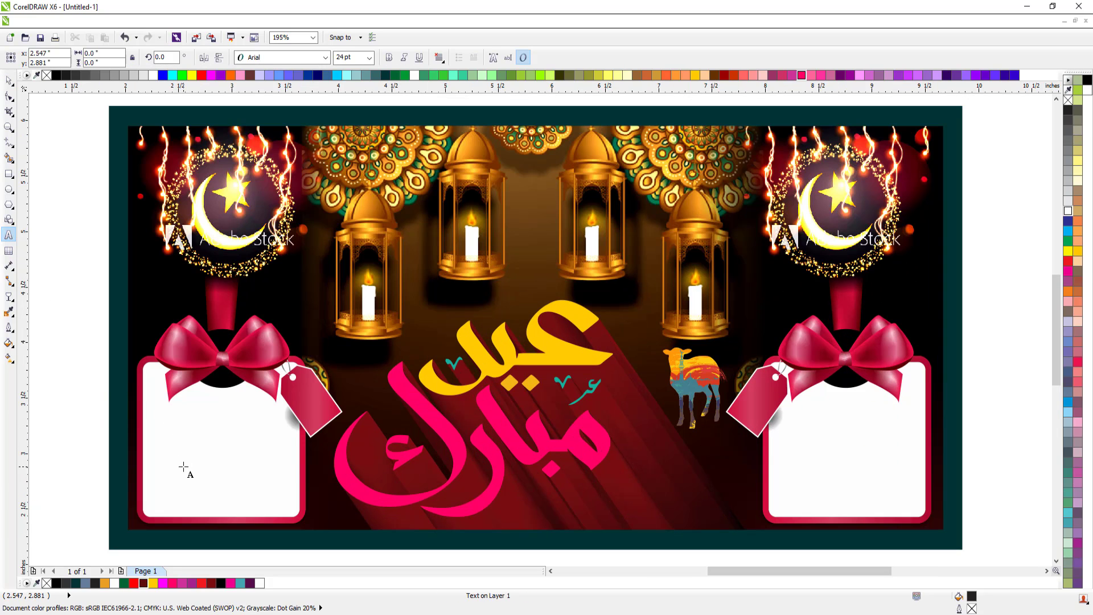
pyautogui.write('Pic')
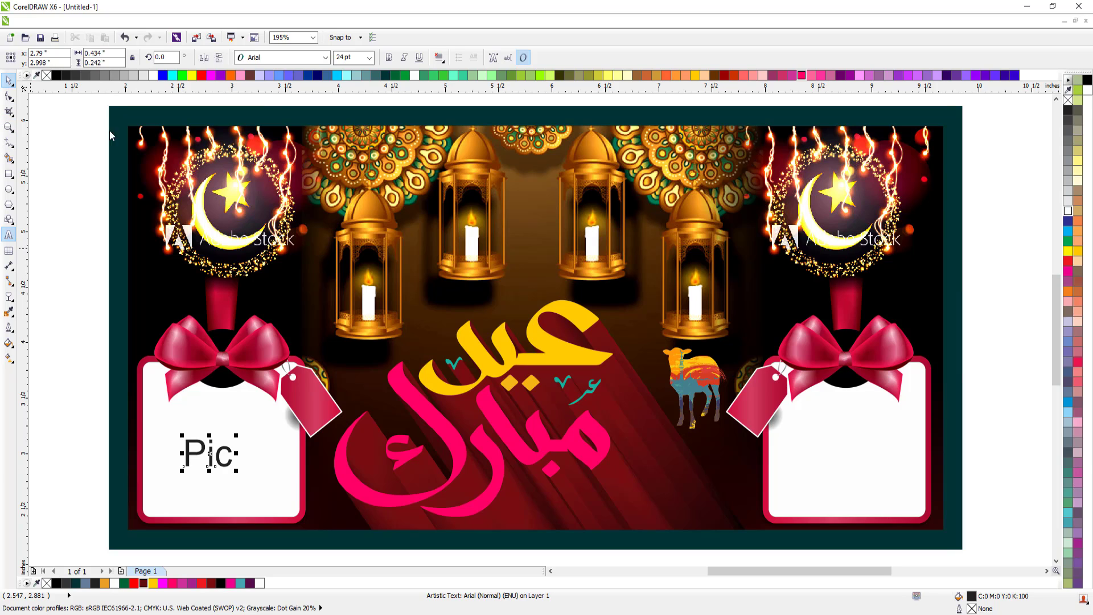
pyautogui.click(325, 57)
pyautogui.click(264, 357)
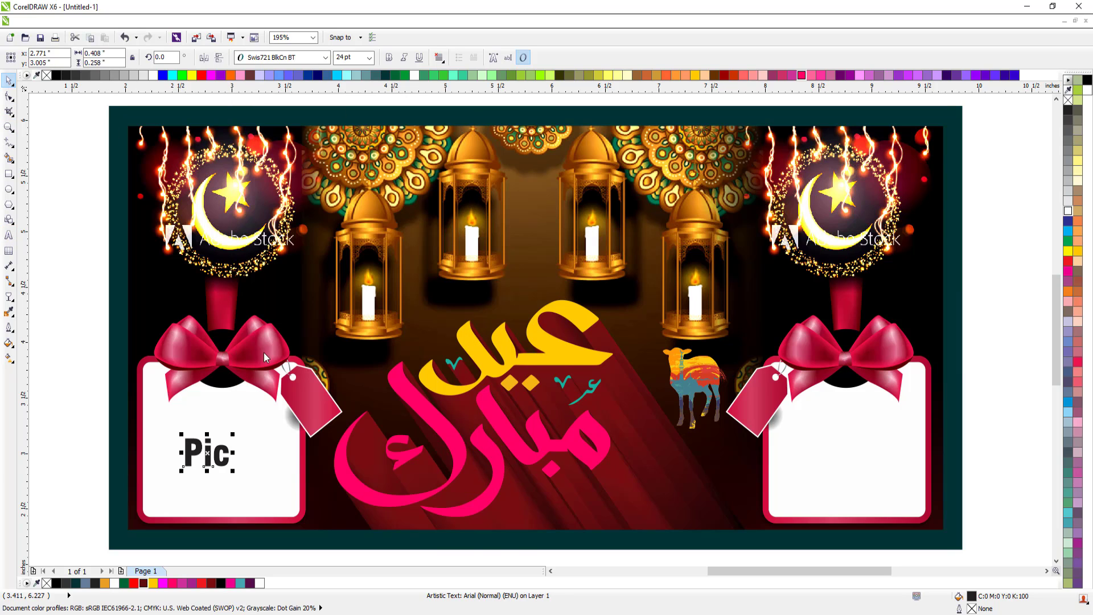
pyautogui.moveTo(208, 460); pyautogui.dragTo(839, 448)
pyautogui.rightClick(839, 448)
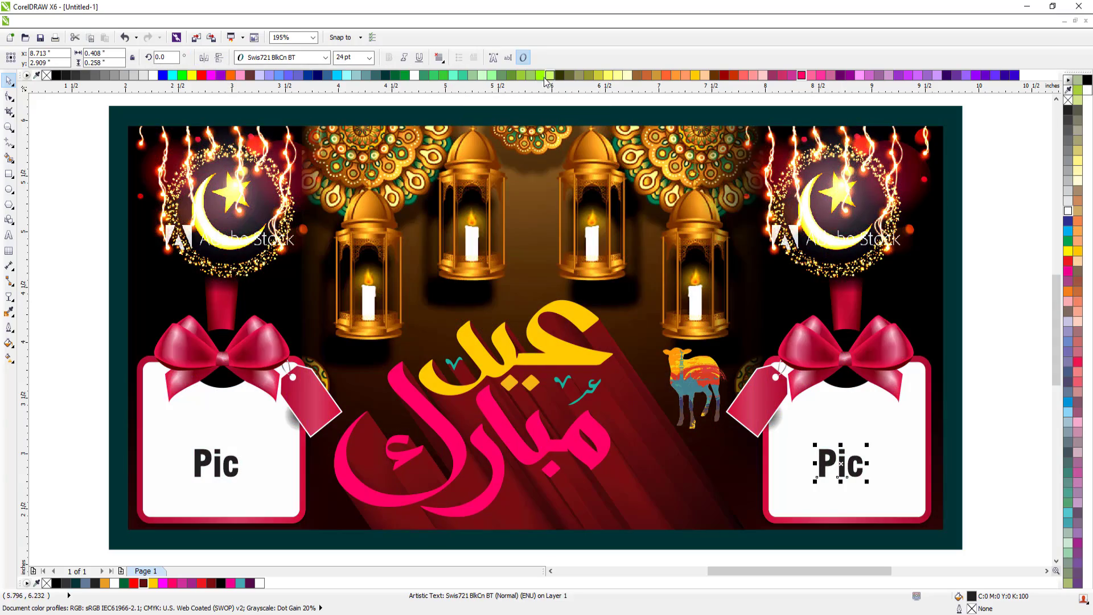
# Fill the "Pic" text on both tag panels with green (#009933).
pyautogui.click(394, 75)
pyautogui.click(405, 75)
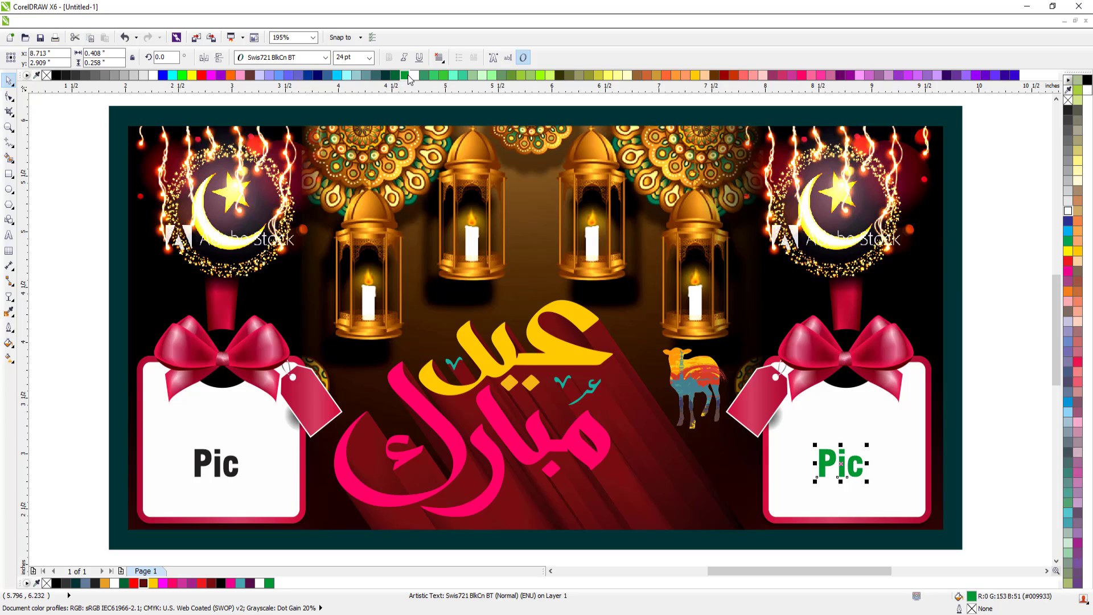
pyautogui.press('Escape')
pyautogui.moveTo(172, 421); pyautogui.dragTo(284, 499)
pyautogui.hotkey('ctrl', 'r')
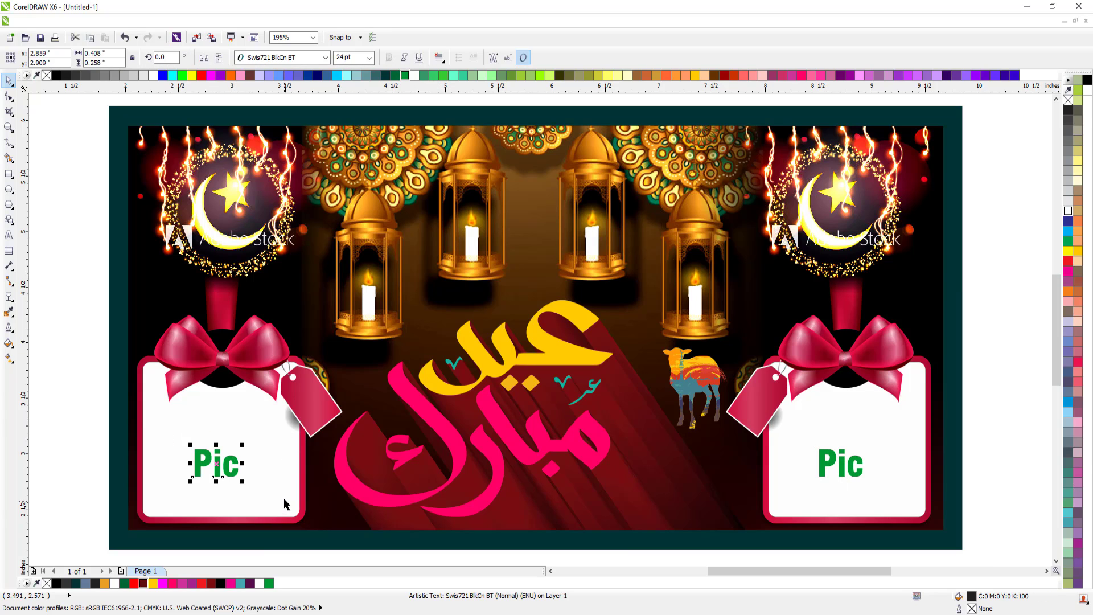
pyautogui.press('Escape')
# Give the banner's inner PowerClip rectangle a yellow (#FFCC00) outline 1.2 pt wide.
pyautogui.scroll(-2, 428, 361)
pyautogui.moveTo(247, 214); pyautogui.dragTo(708, 486)
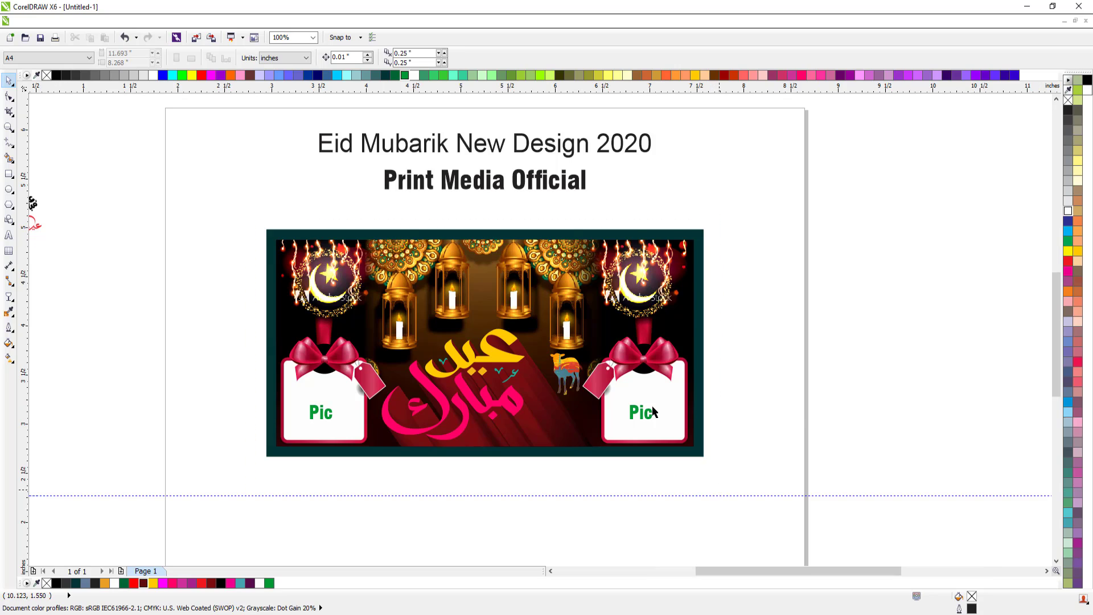
pyautogui.click(369, 165)
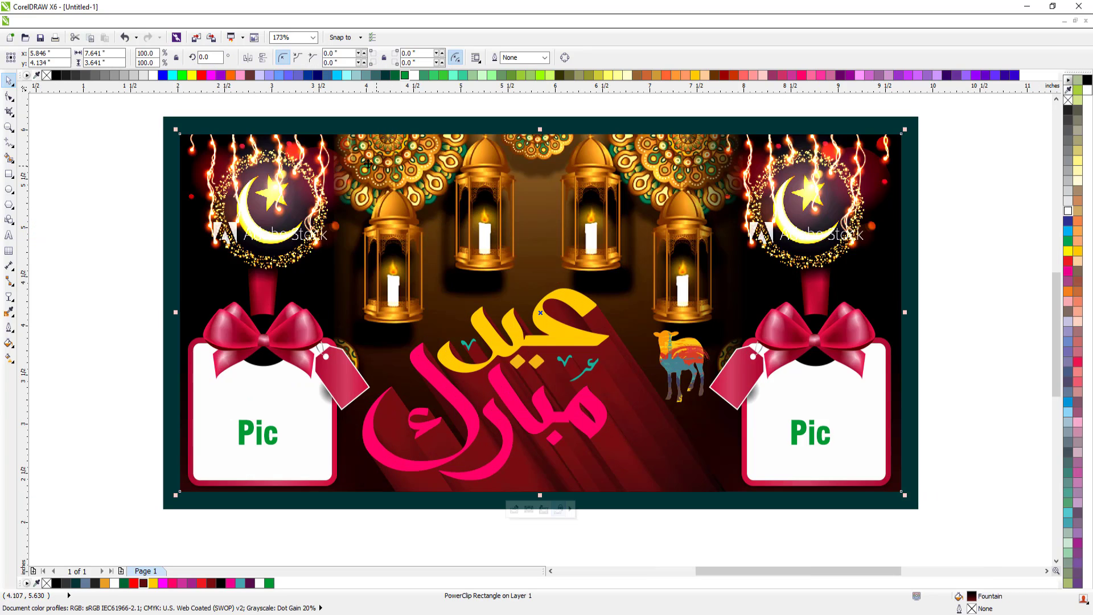
pyautogui.rightClick(695, 76)
pyautogui.press('F12')
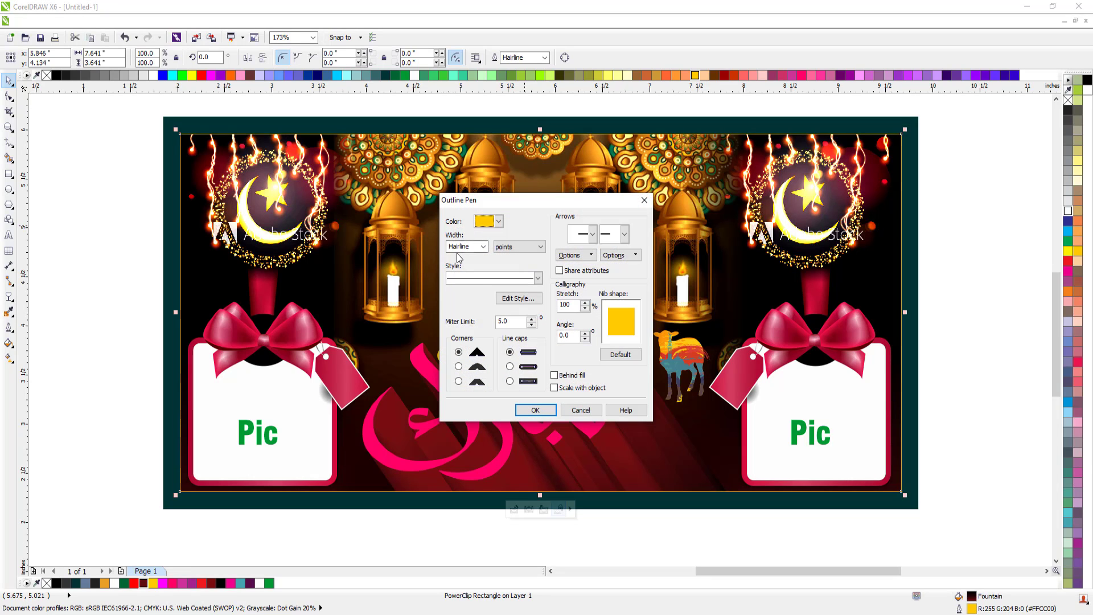
pyautogui.write('1.2')
pyautogui.press('Return')
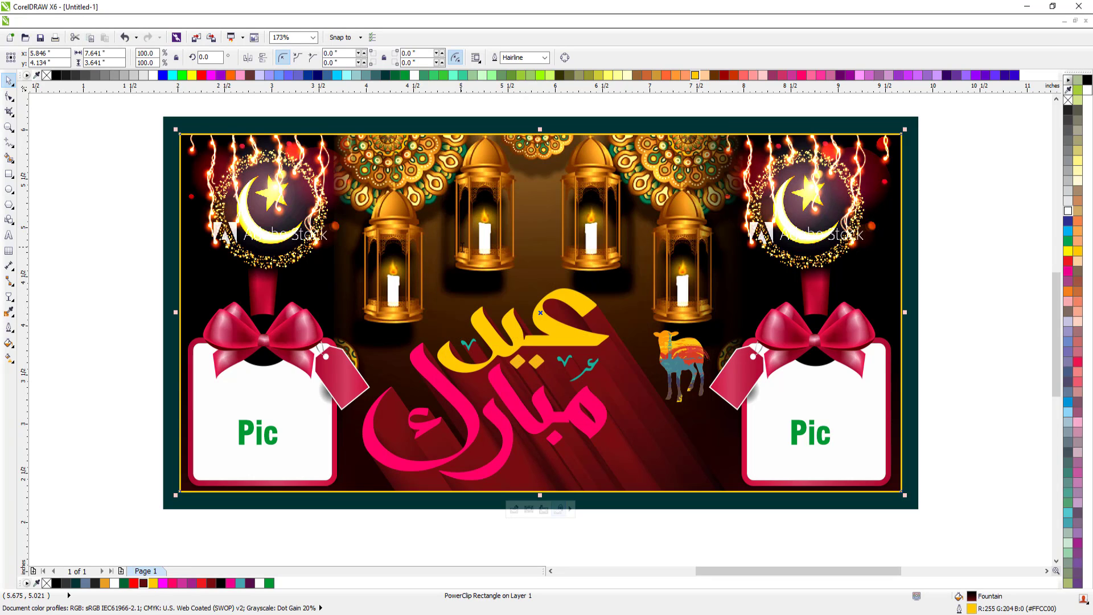
# Thicken the inner rectangle's yellow outline, trying 2.5 pt before setting it to 2 pt.
pyautogui.press('F12')
pyautogui.write('2')
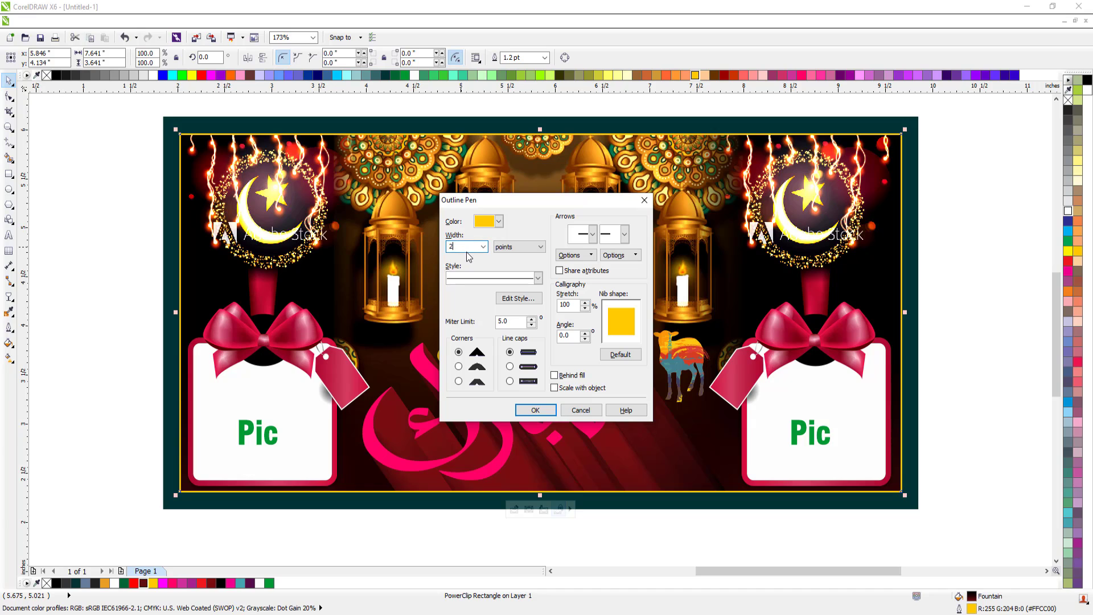
pyautogui.write('.5')
pyautogui.press('Return')
pyautogui.press('F12')
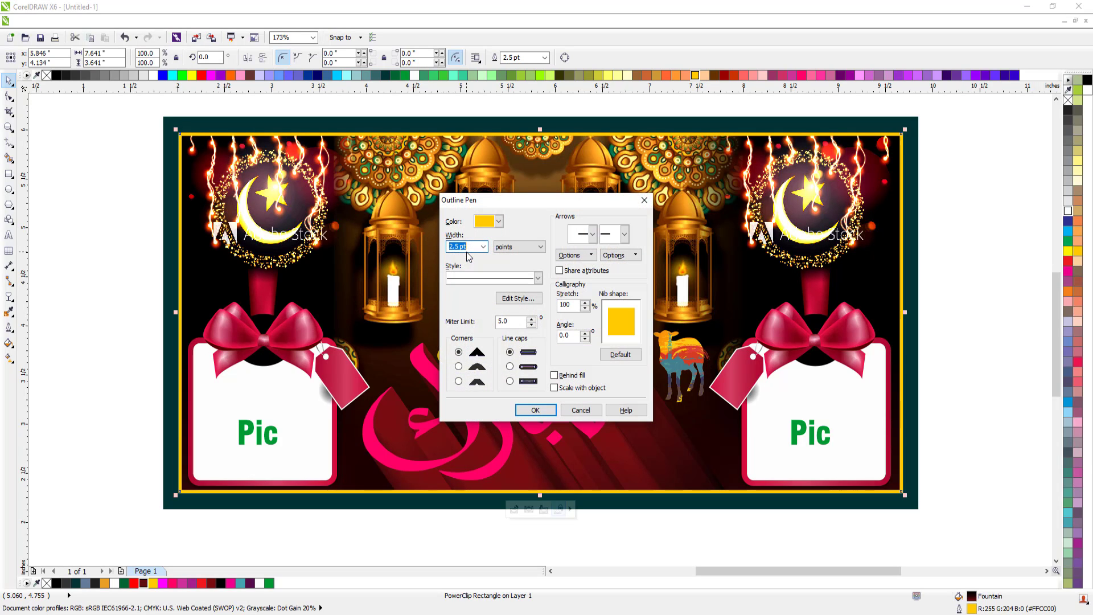
pyautogui.write('2')
pyautogui.press('Return')
# Place the inner rectangle's 2 pt yellow outline behind its fill and deselect the rectangle.
pyautogui.press('F12')
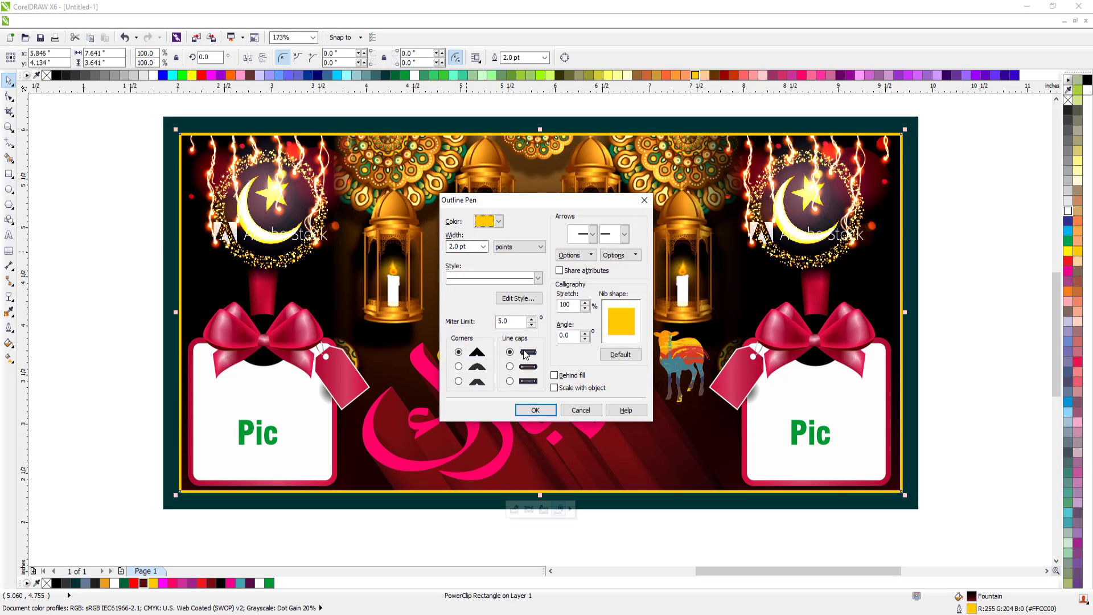
pyautogui.click(554, 375)
pyautogui.click(535, 410)
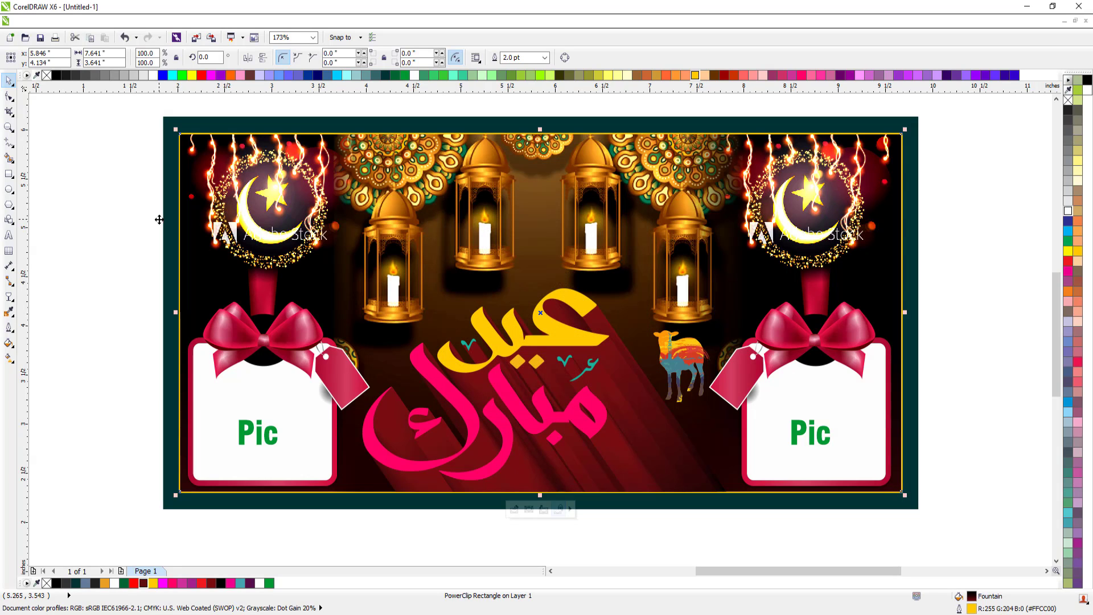
pyautogui.press('F12')
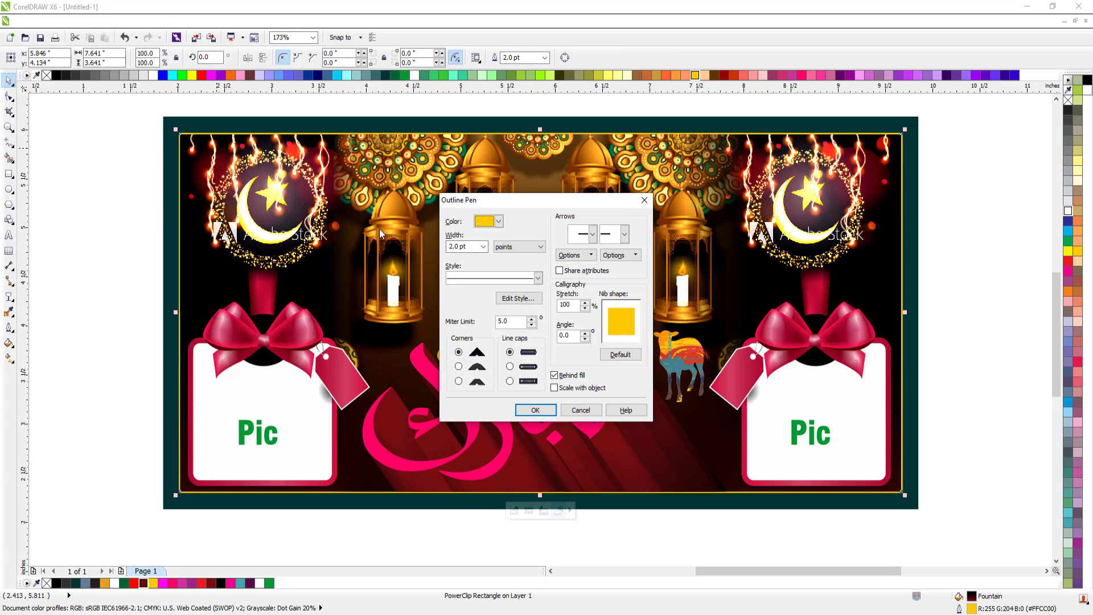
pyautogui.press('Return')
pyautogui.press('Escape')
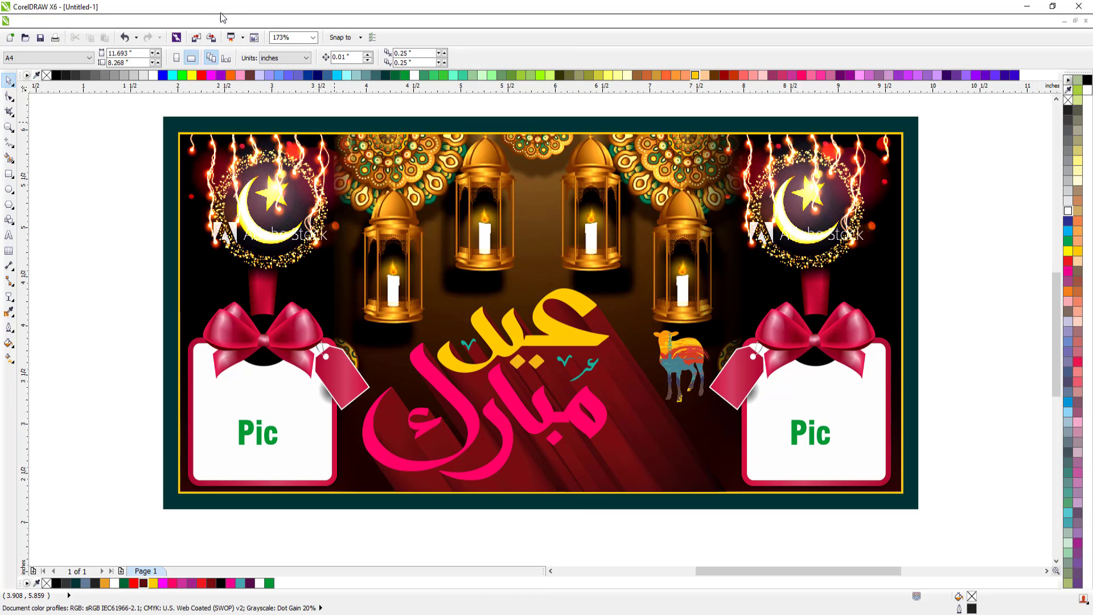
# Try importing the Backgrounds 2 squares beside the banner, ungroup them and discard them.
pyautogui.click(196, 38)
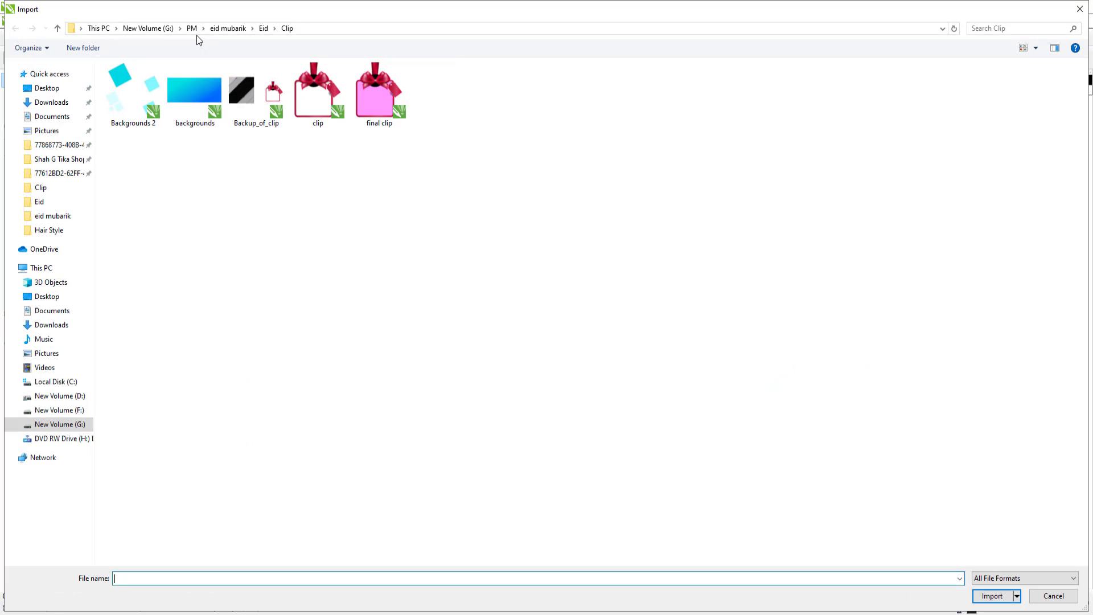
pyautogui.press('Escape')
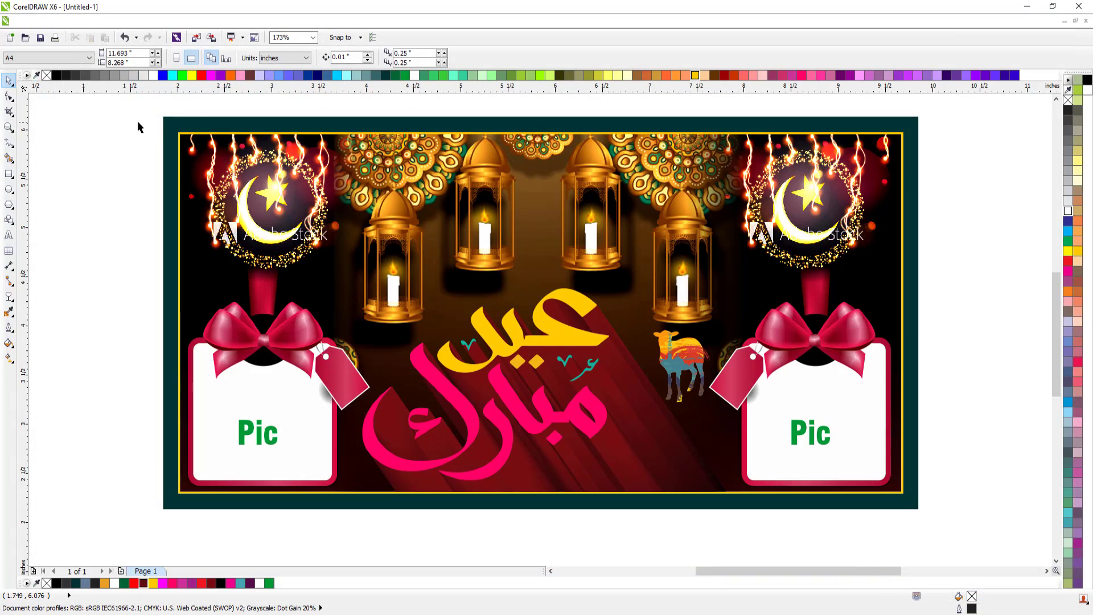
pyautogui.click(192, 39)
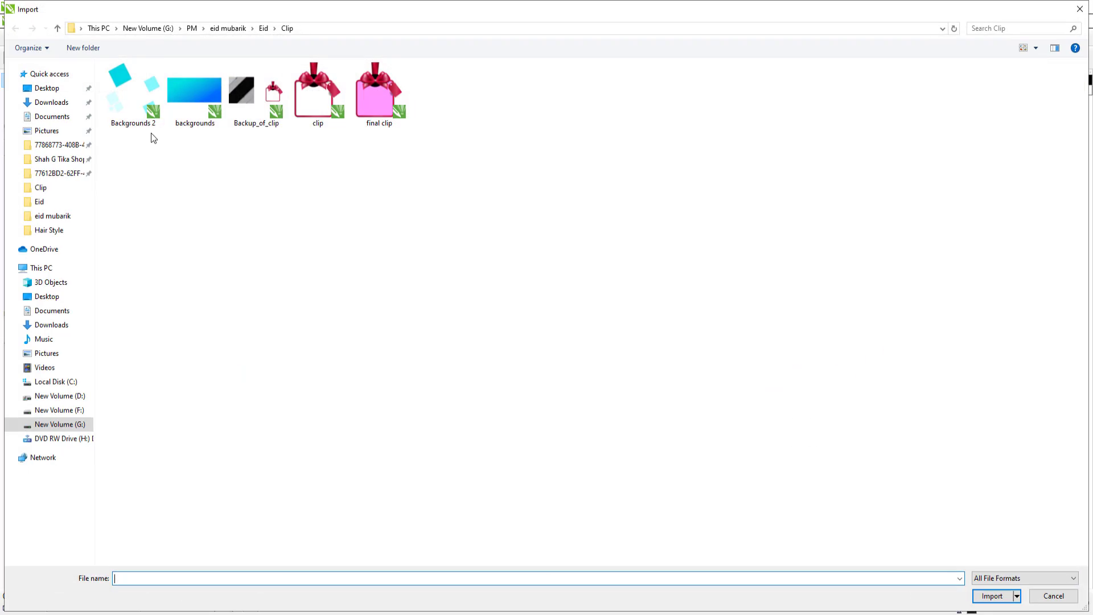
pyautogui.press('Escape')
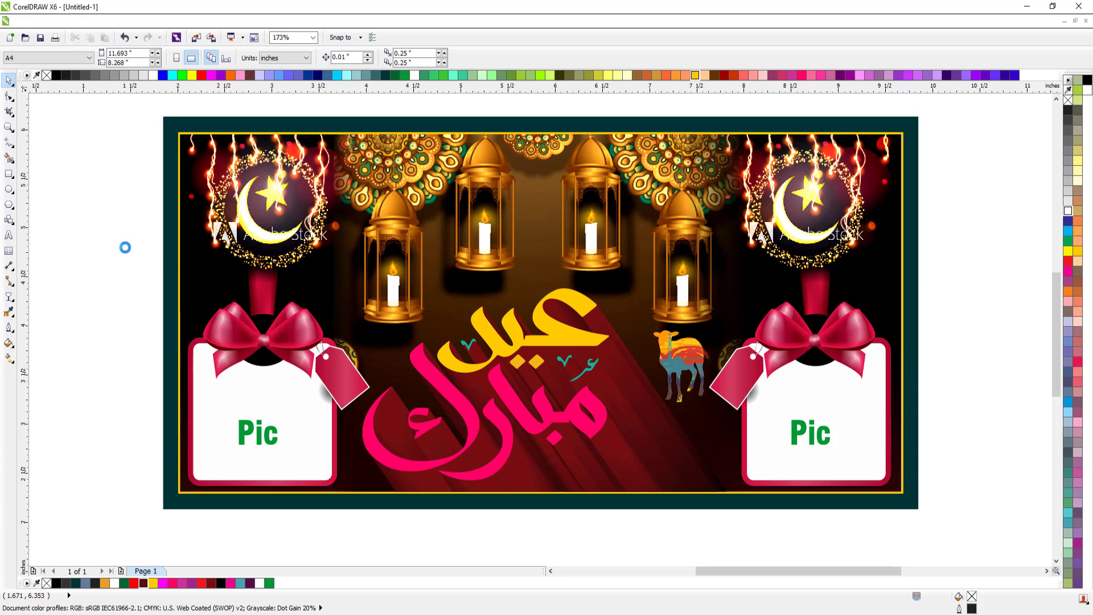
pyautogui.moveTo(56, 172); pyautogui.dragTo(125, 247)
pyautogui.hotkey('ctrl', 'u')
pyautogui.click(105, 195)
pyautogui.click(113, 196)
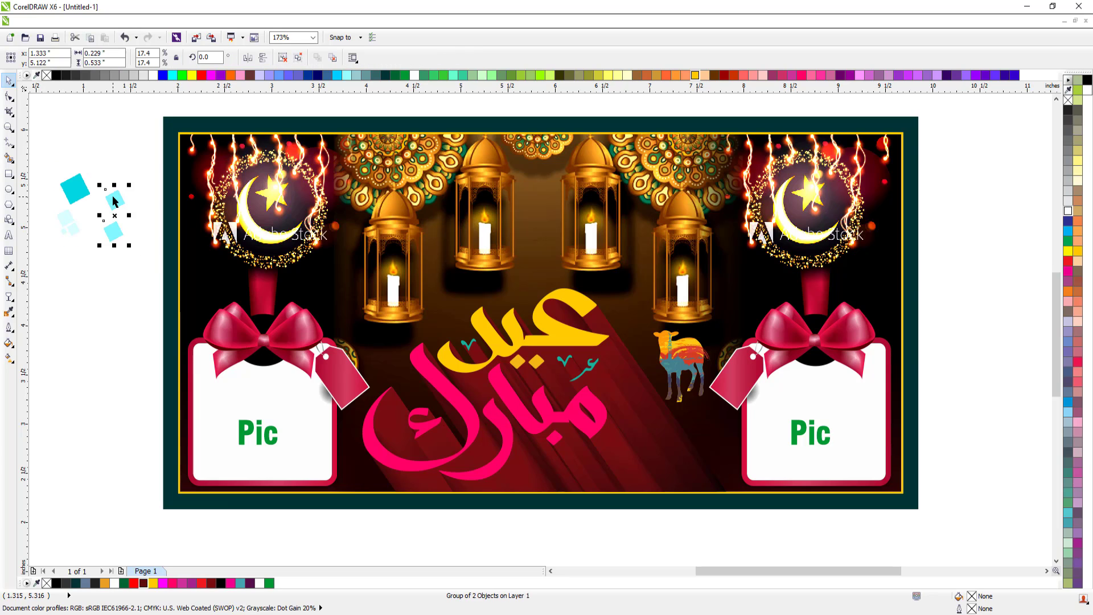
pyautogui.hscroll(-3, 145, 167)
pyautogui.press('Delete')
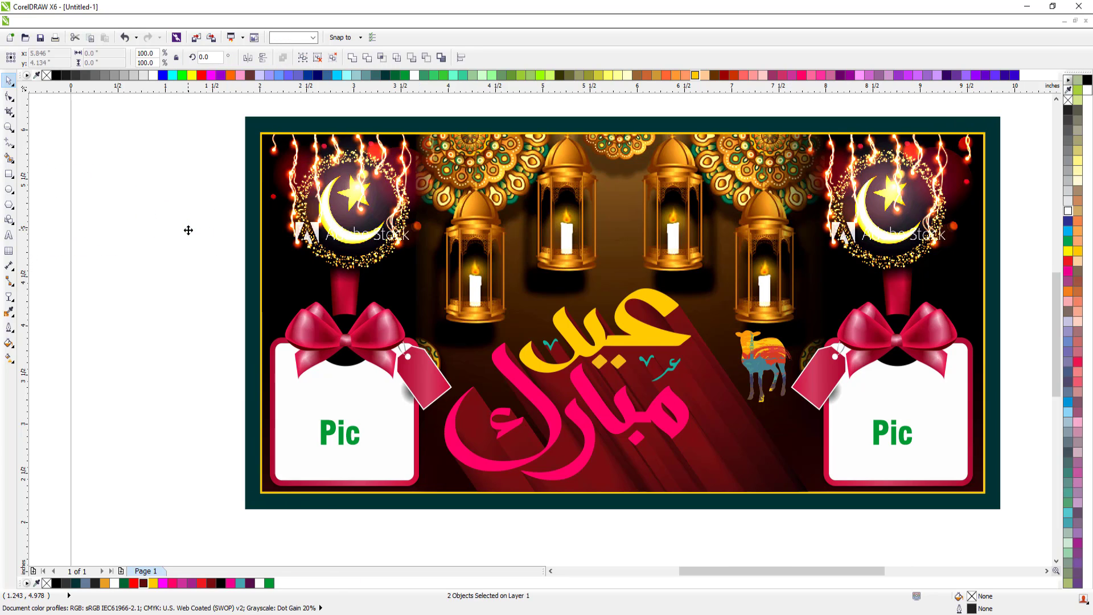
# Clear the spare artwork from the empty area beside the page.
pyautogui.press('F3')
pyautogui.press('F2')
pyautogui.moveTo(333, 153); pyautogui.dragTo(731, 379)
pyautogui.scroll(-2, 574, 300)
pyautogui.moveTo(146, 156); pyautogui.dragTo(322, 305)
pyautogui.press('Delete')
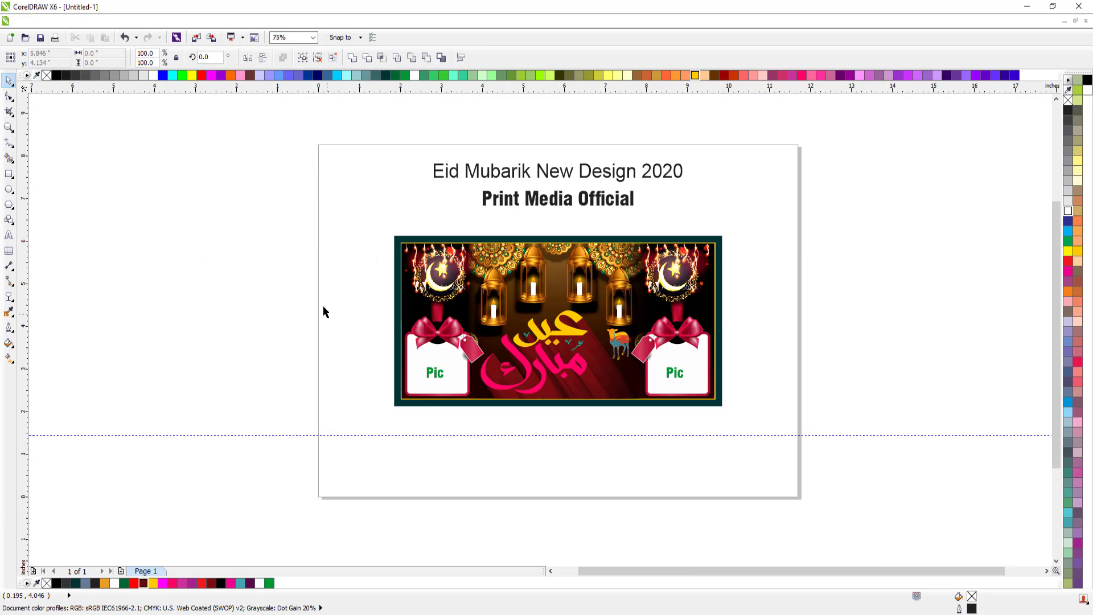
# Try peach (#FFCC99) and yellow (#FFCC00) fills on the banner's outer border rectangle, undoing each one.
pyautogui.press('F4')
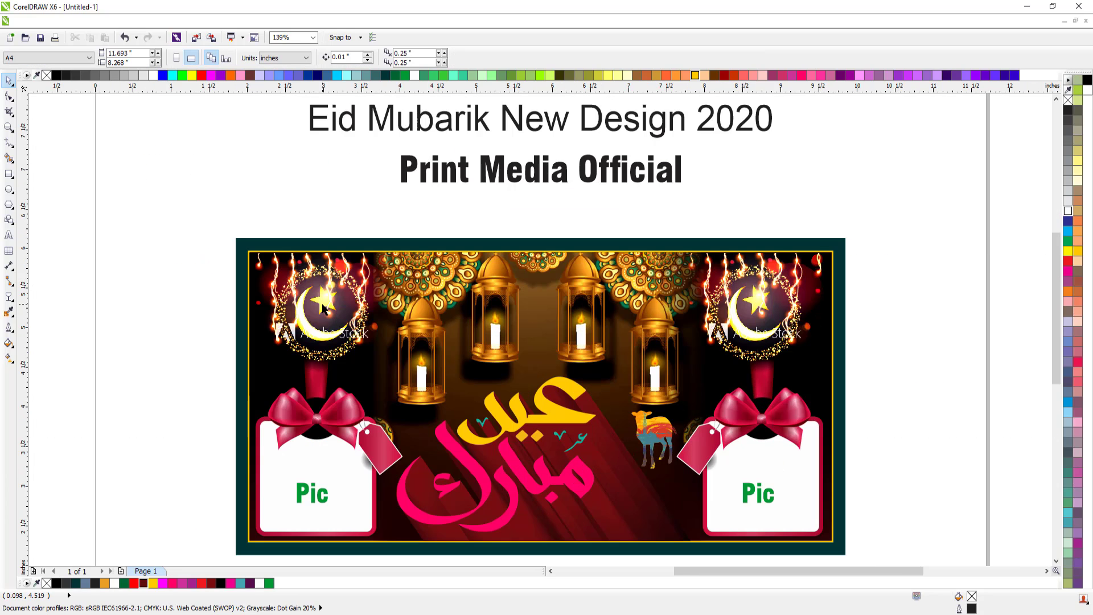
pyautogui.click(616, 247)
pyautogui.press('Escape')
pyautogui.click(617, 251)
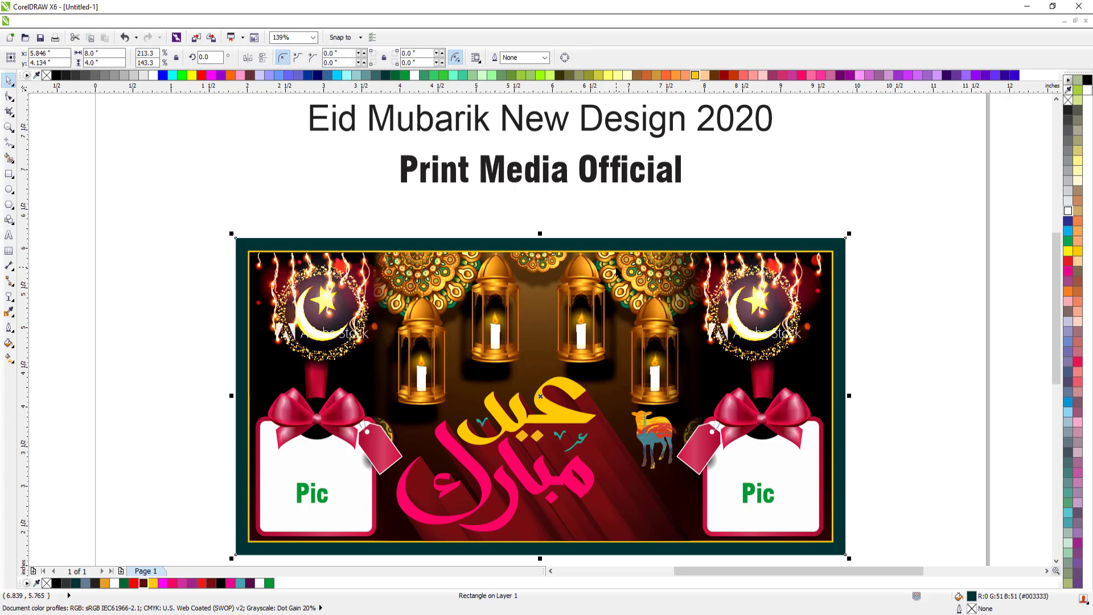
pyautogui.click(705, 78)
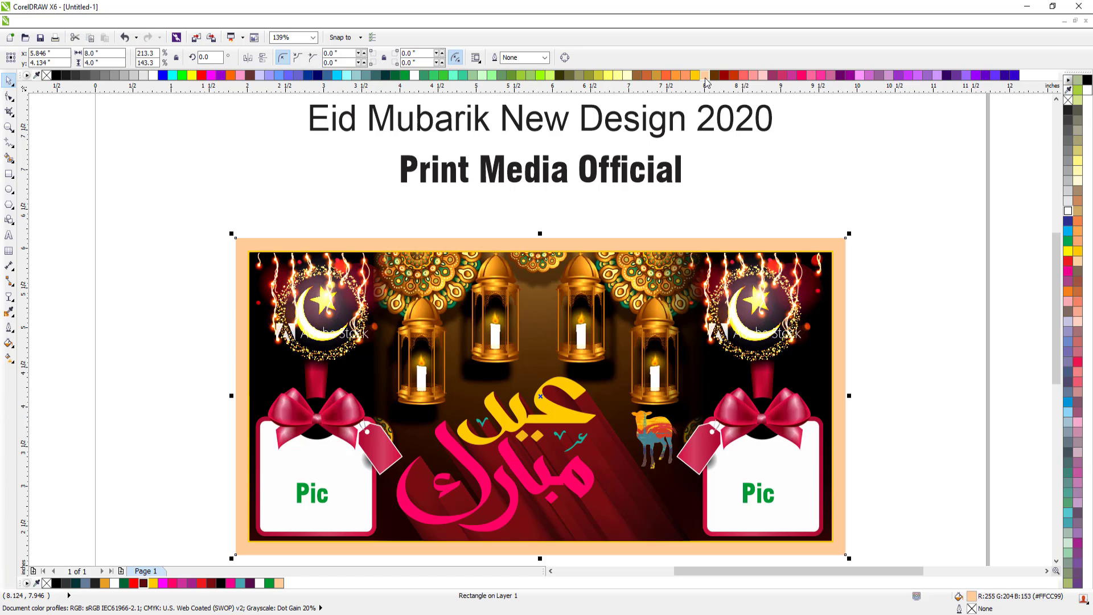
pyautogui.hotkey('ctrl', 'z')
pyautogui.click(694, 77)
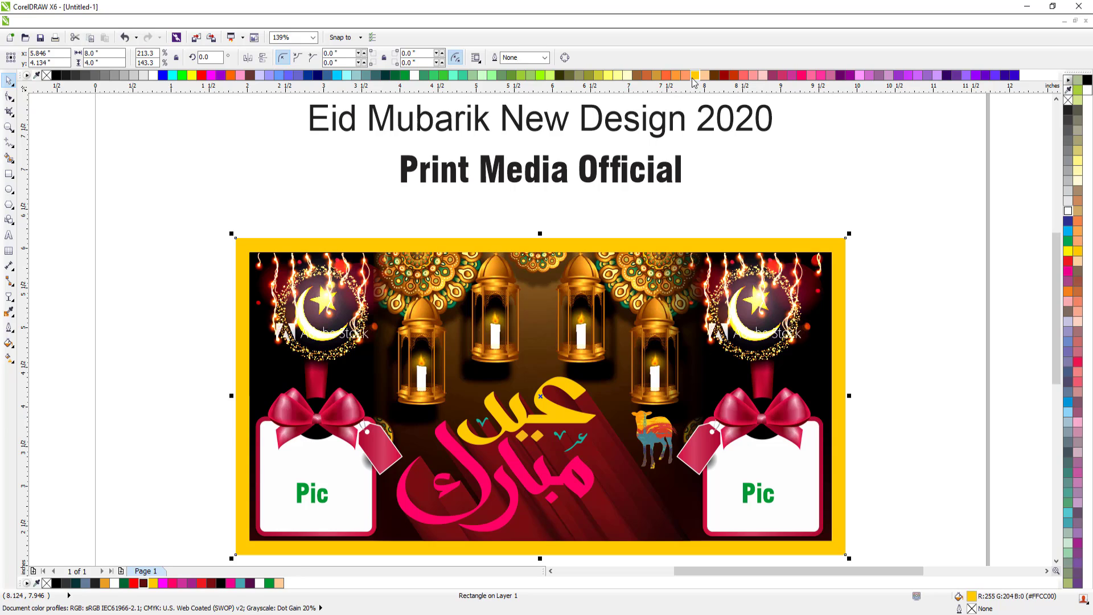
pyautogui.hotkey('ctrl', 'z')
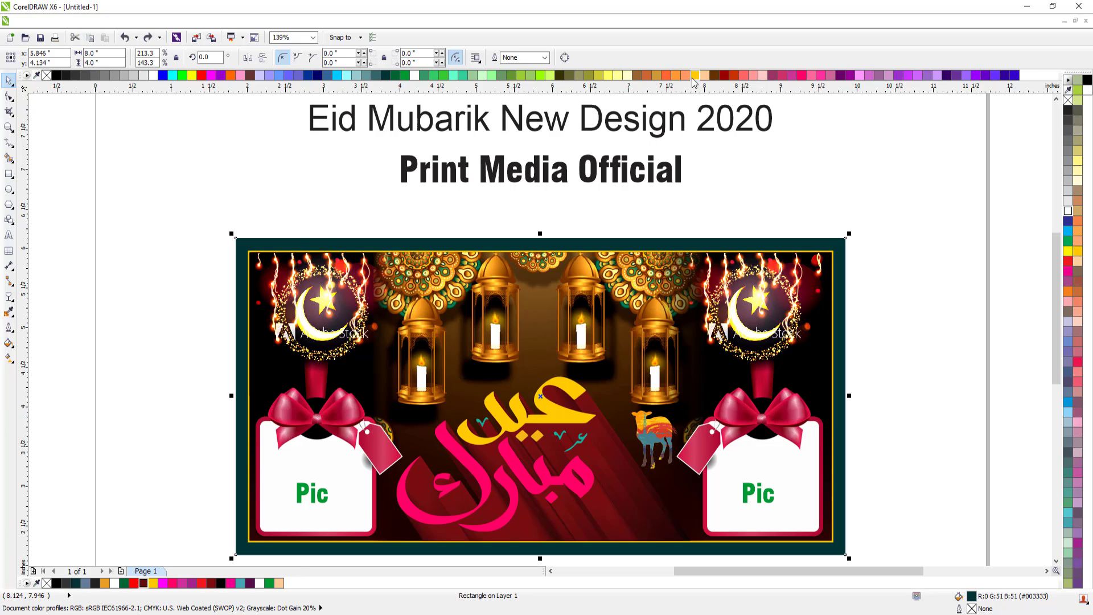
pyautogui.press('Escape')
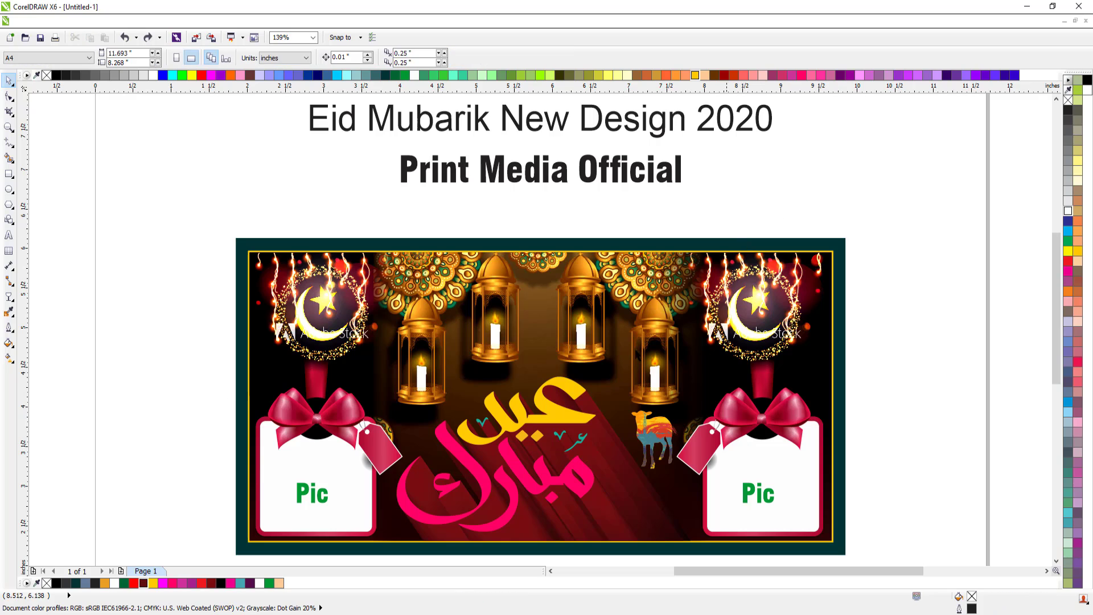
# Select the extruded calligraphy's pink word within its group.
pyautogui.click(548, 399)
pyautogui.press('Escape')
pyautogui.keyDown('ctrl'); pyautogui.click(555, 420); pyautogui.keyUp('ctrl')
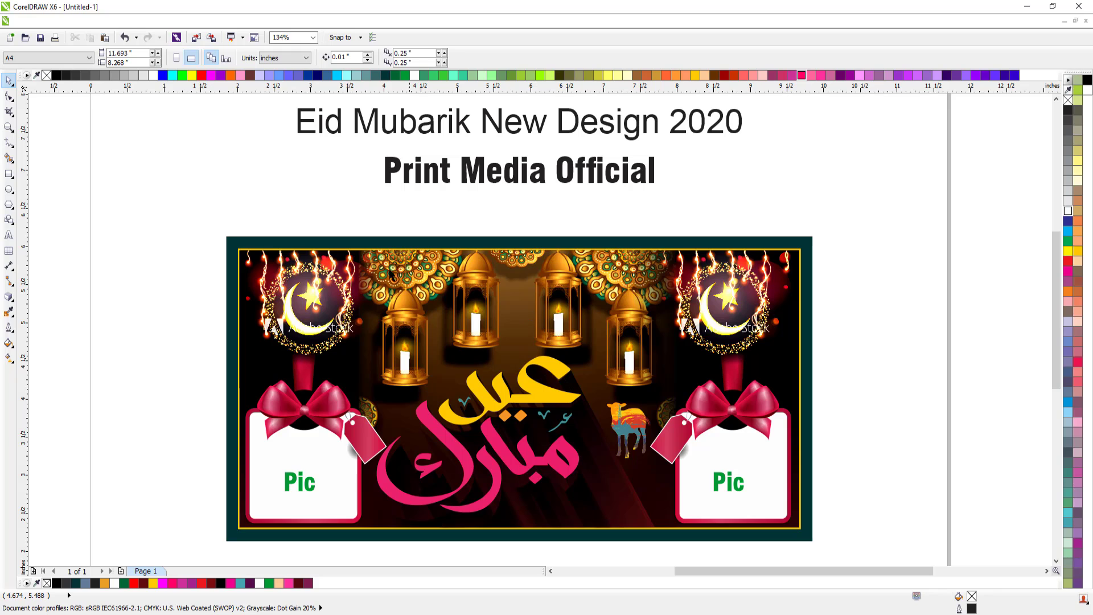
# Delete the spare calligraphy samples and small sheep graphic beside the page, and fit the finished artwork in view.
pyautogui.scroll(-2, 389, 271)
pyautogui.press('F4')
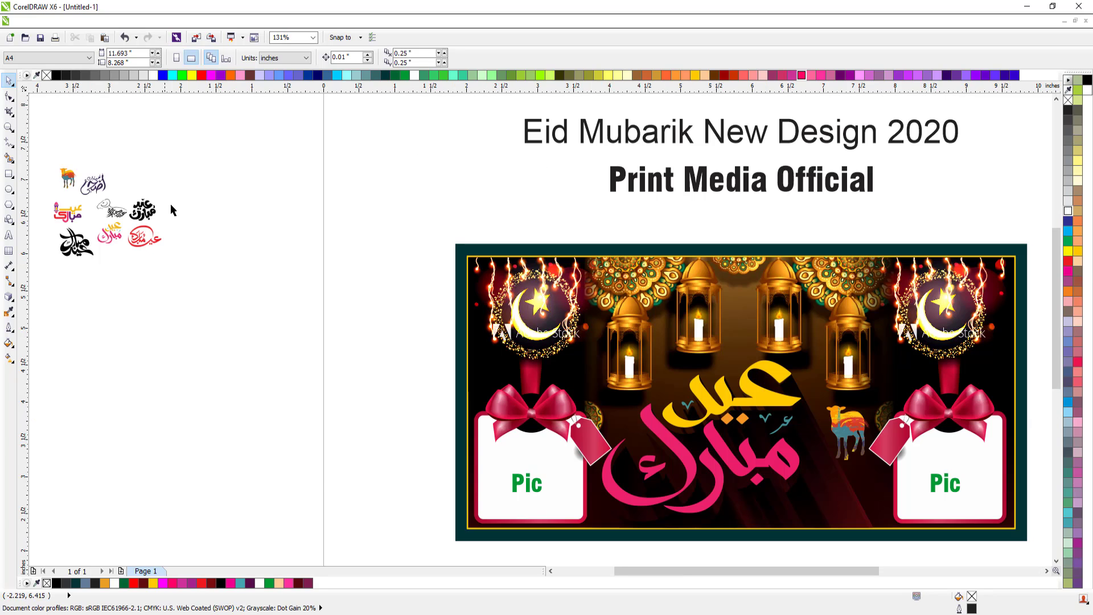
pyautogui.moveTo(230, 153); pyautogui.dragTo(86, 275)
pyautogui.press('Delete')
pyautogui.press('F4')
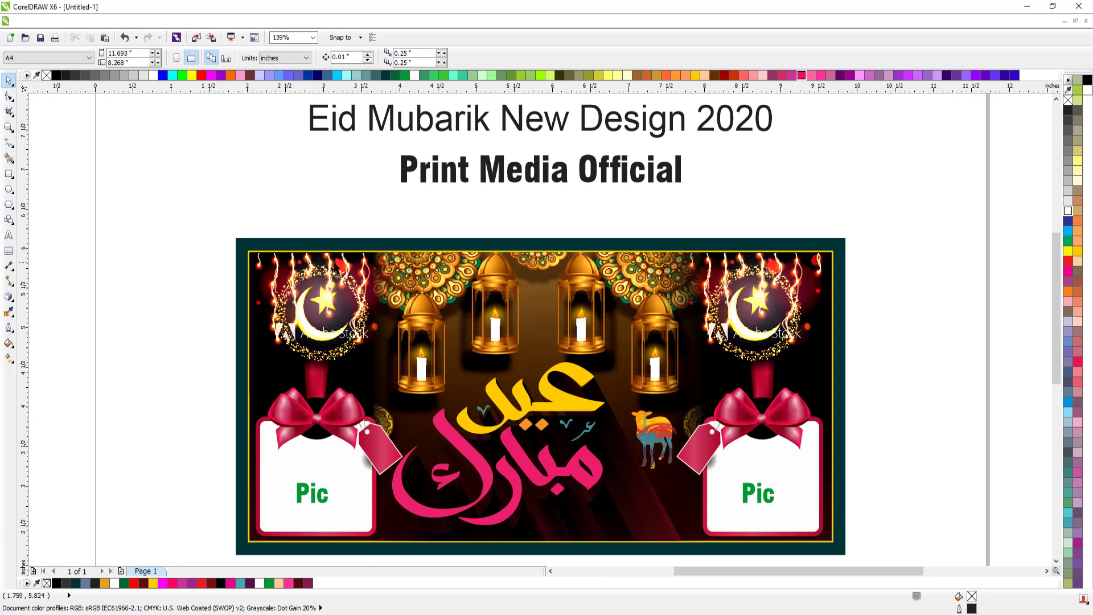